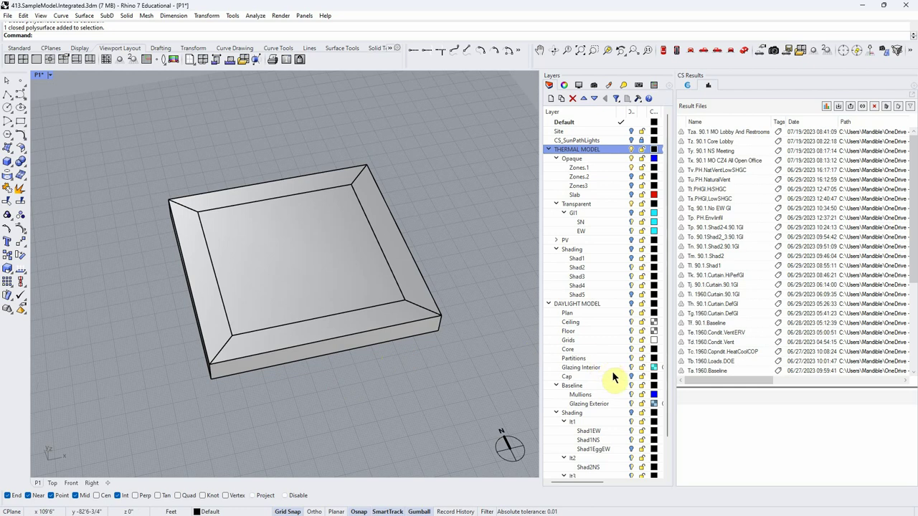
- View the DAYLIGHT MODEL geometry with the thermal Opaque layer hidden, and restore both layers' original visibility
left_click(628, 304)
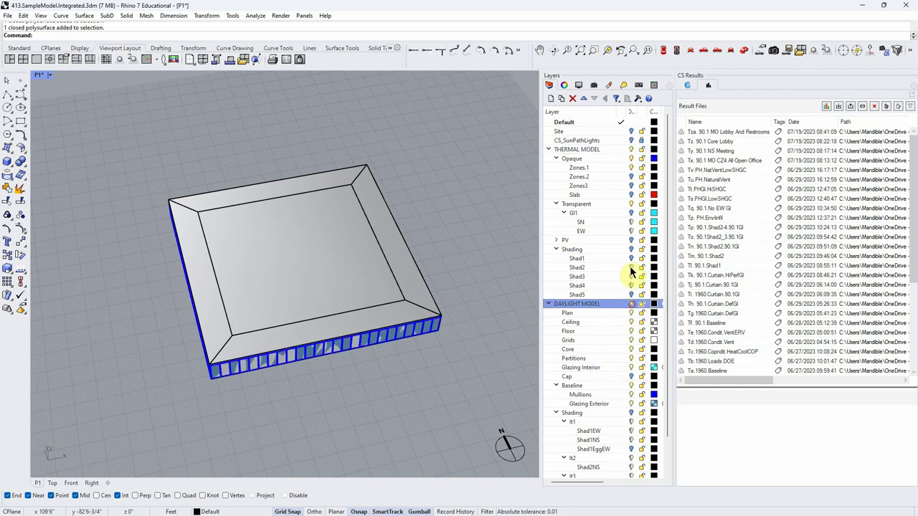
left_click(631, 158)
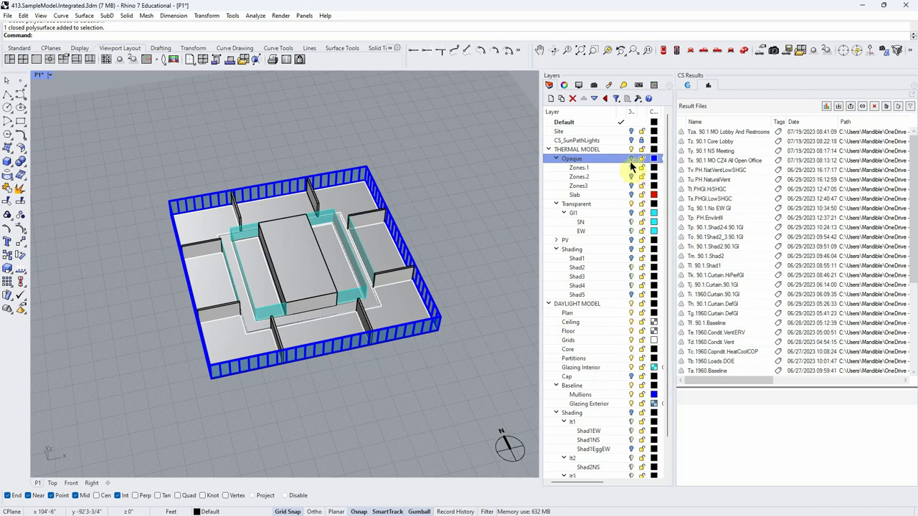
left_click(632, 304)
left_click(632, 159)
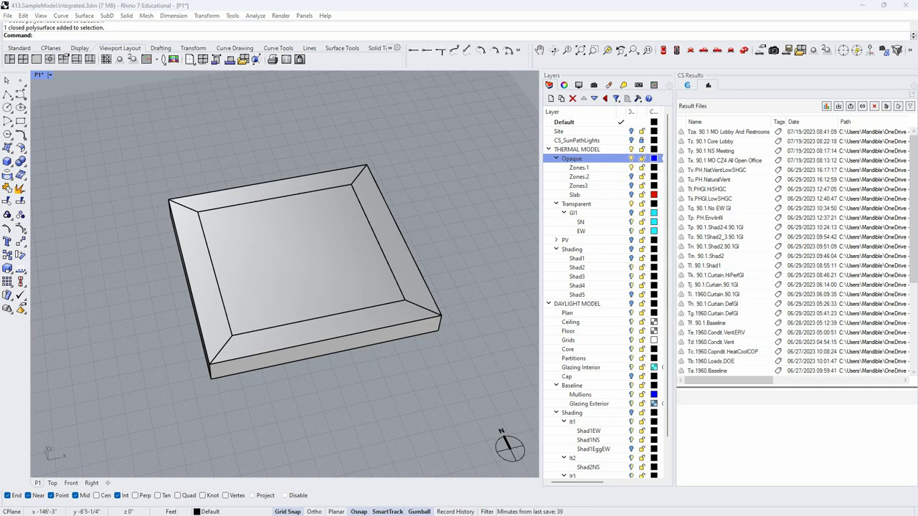
- Inspect the south and west perimeter zones of the thermal model by selecting each one
right_click_drag(231, 395, 248, 363)
left_click(305, 361)
left_click(207, 277)
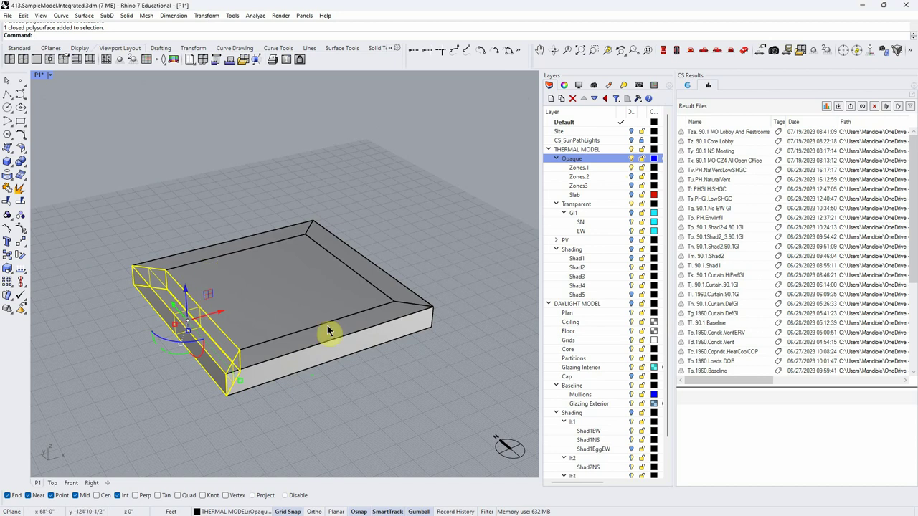
mouse_move(369, 428)
right_mouse_down()
mouse_move(361, 410)
mouse_move(360, 421)
mouse_move(375, 428)
right_mouse_up()
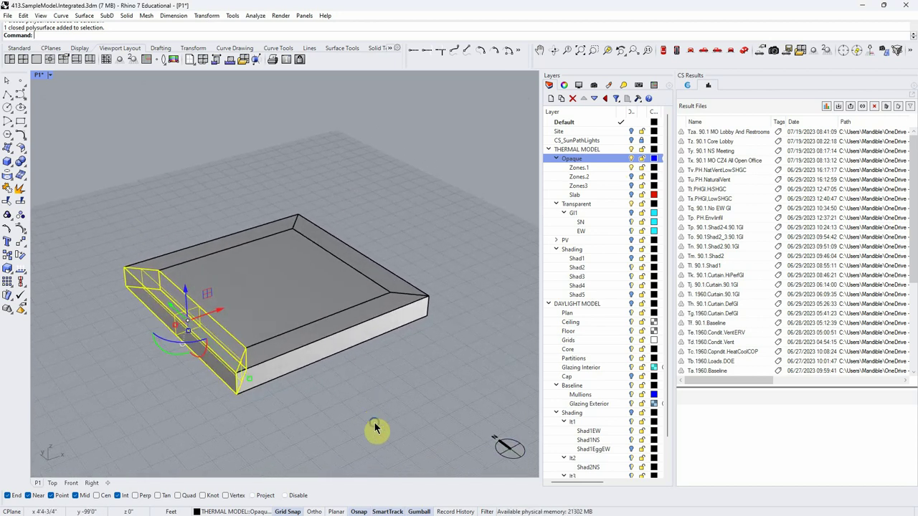
- Switch the ClimateStudio workflow from thermal analysis to Site Analysis and show its sun path settings
left_click(687, 86)
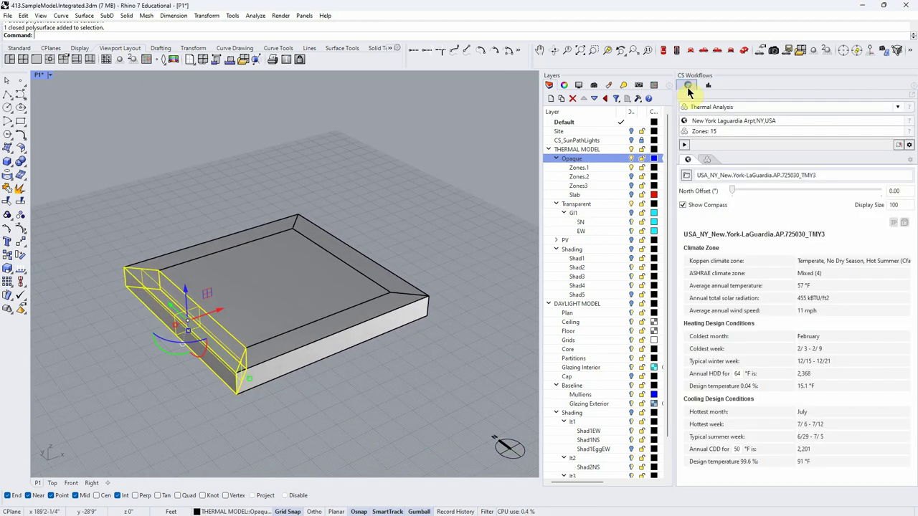
left_click(897, 107)
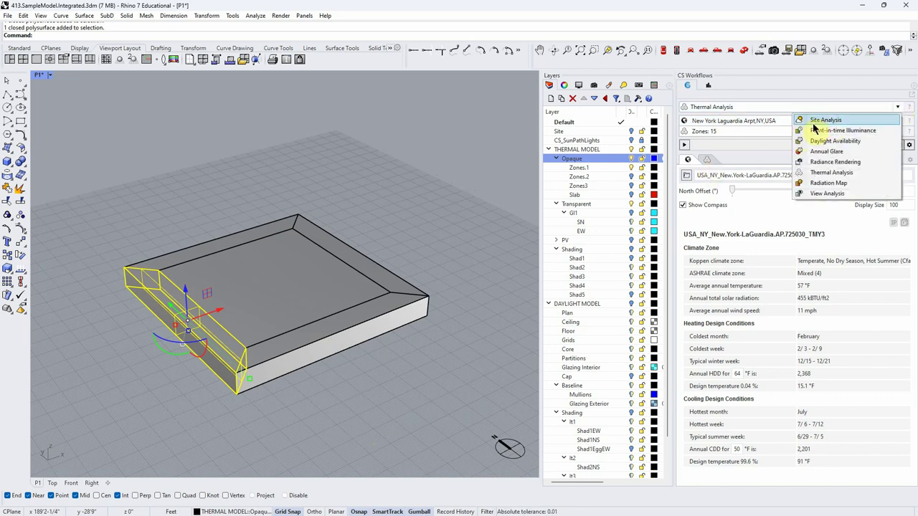
left_click(807, 119)
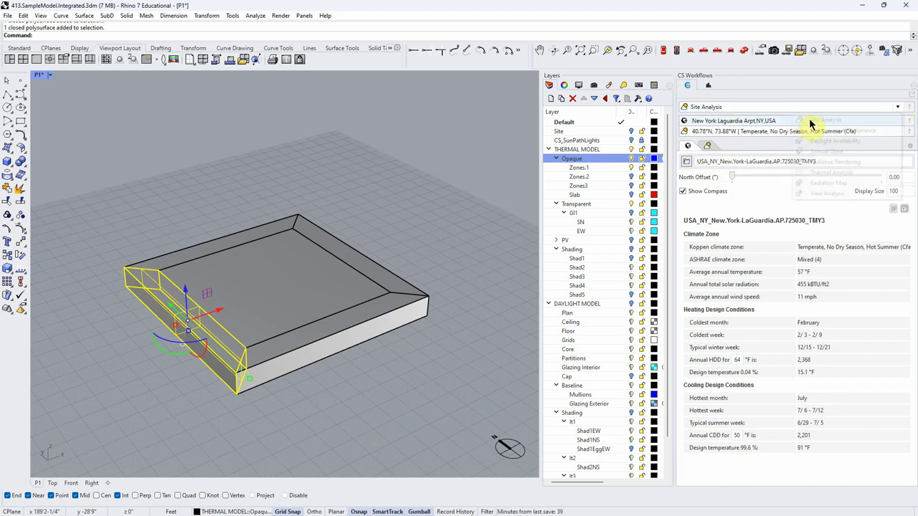
left_click(708, 146)
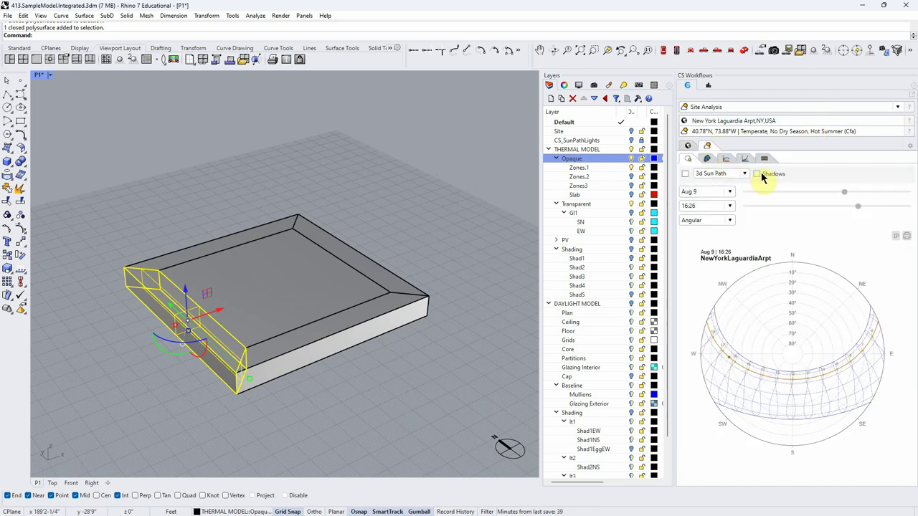
- Enable sun shadows on the deselected model and set the sun position to May 26 at 8:21
left_click(760, 174)
right_click_drag(452, 258, 459, 269)
left_click(182, 400)
right_click_drag(419, 369, 434, 382)
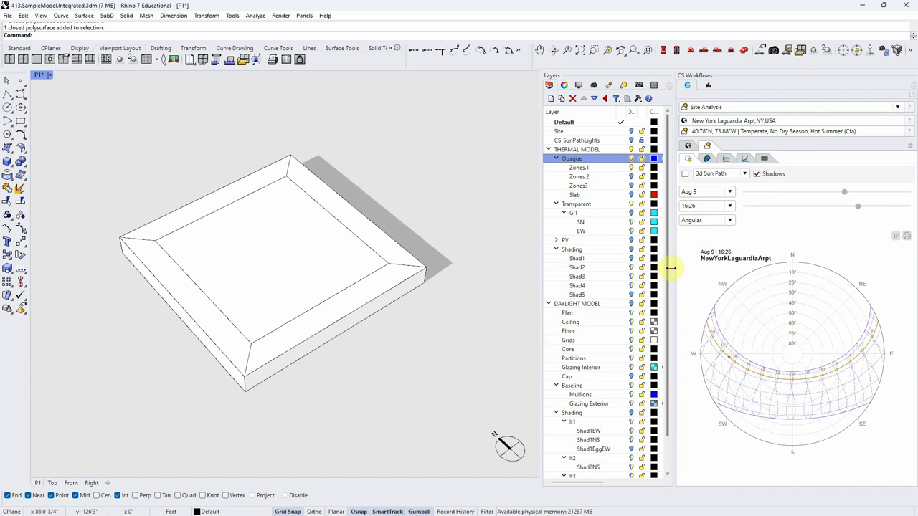
left_click_drag(844, 194, 812, 197)
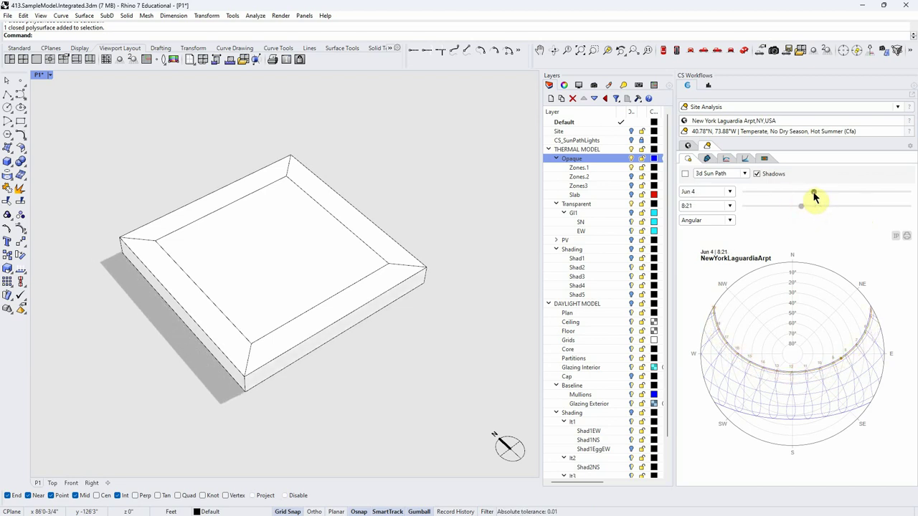
- Glance at the result files and turn the site analysis shadows off
left_click(709, 87)
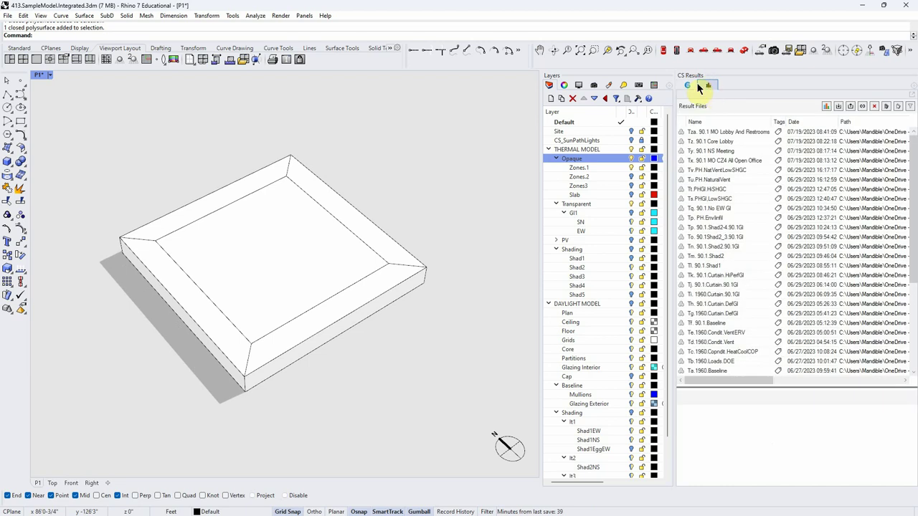
left_click(690, 87)
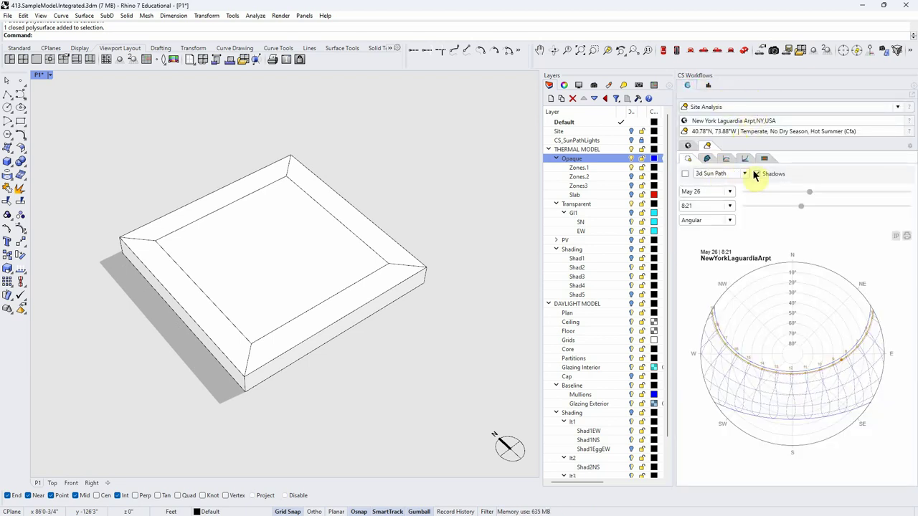
left_click(757, 175)
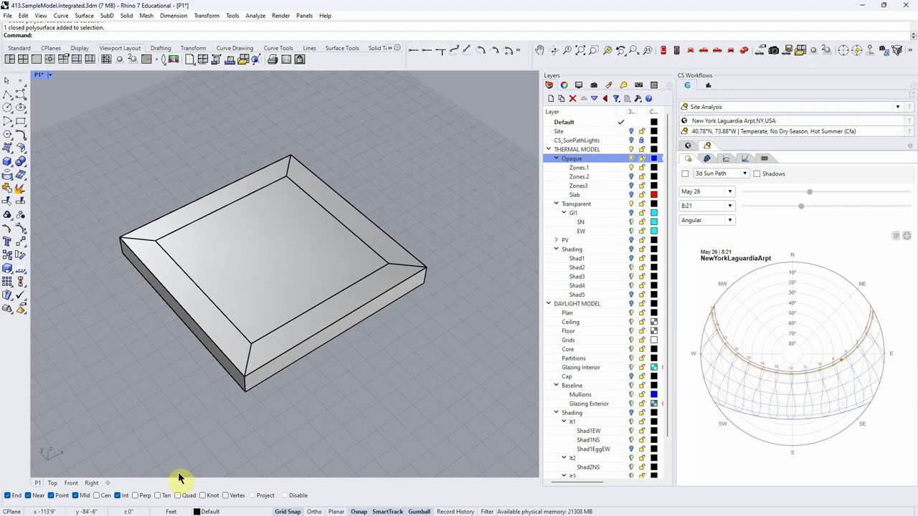
- Turn on the Zones.2 and Zones3 layers to show all three floors of the thermal model
right_click_drag(440, 335, 414, 337)
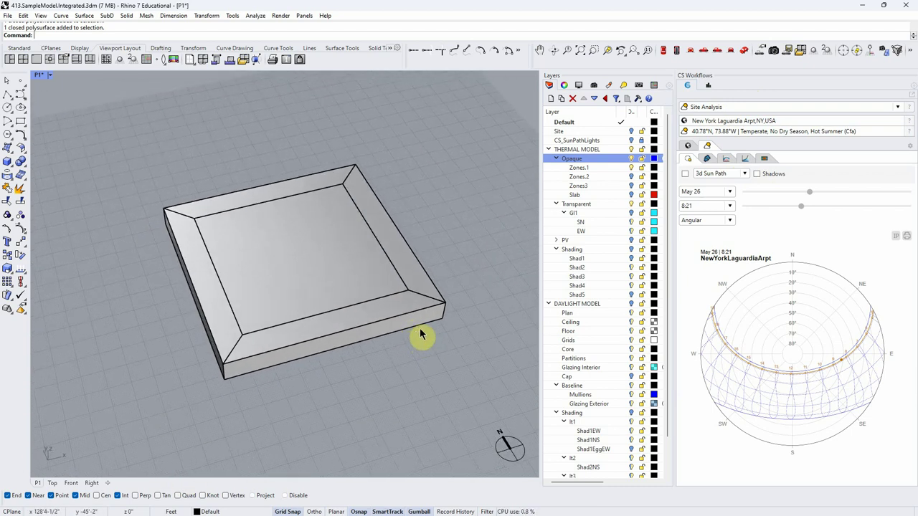
left_click(631, 176)
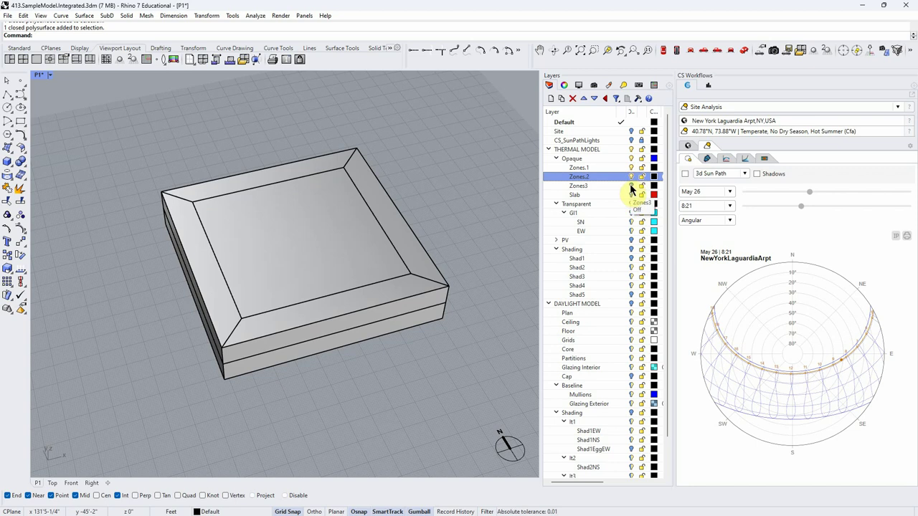
left_click(631, 186)
right_click_drag(458, 351, 361, 366)
left_click(360, 366)
left_click(375, 250)
right_click_drag(375, 250, 402, 400)
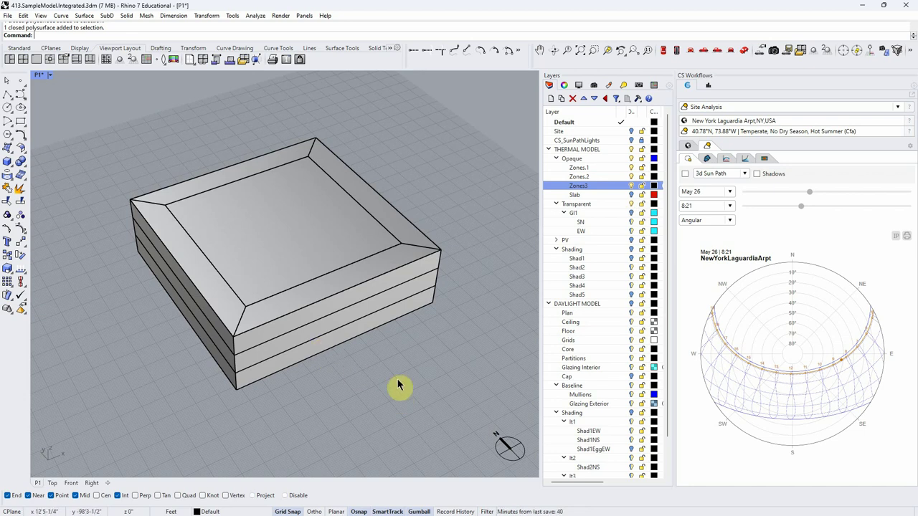
mouse_move(399, 385)
right_mouse_down()
mouse_move(389, 377)
mouse_move(394, 386)
mouse_move(398, 370)
mouse_move(413, 374)
mouse_move(391, 373)
right_mouse_up()
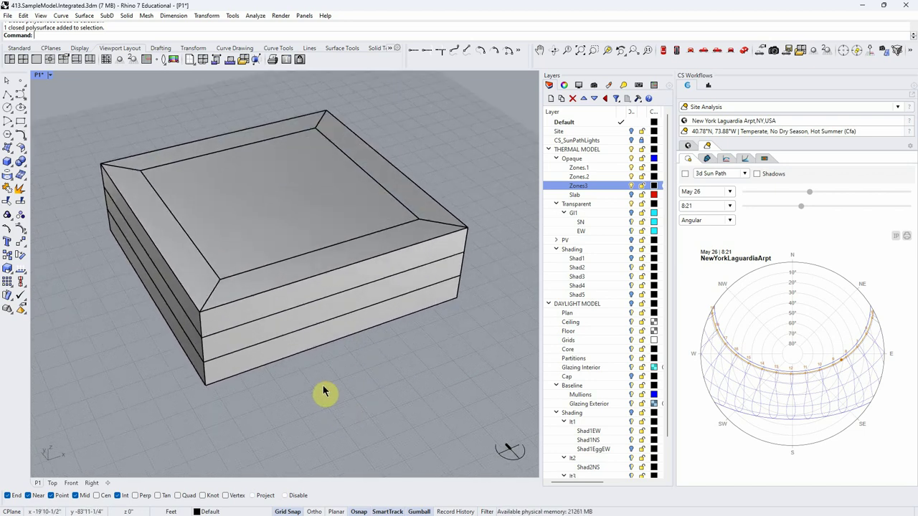
- Switch to the 413.RunTracker.SampleModel1a workbook in Excel and review the COP and ventilation inputs on the Conditioning sheet
left_click(706, 87)
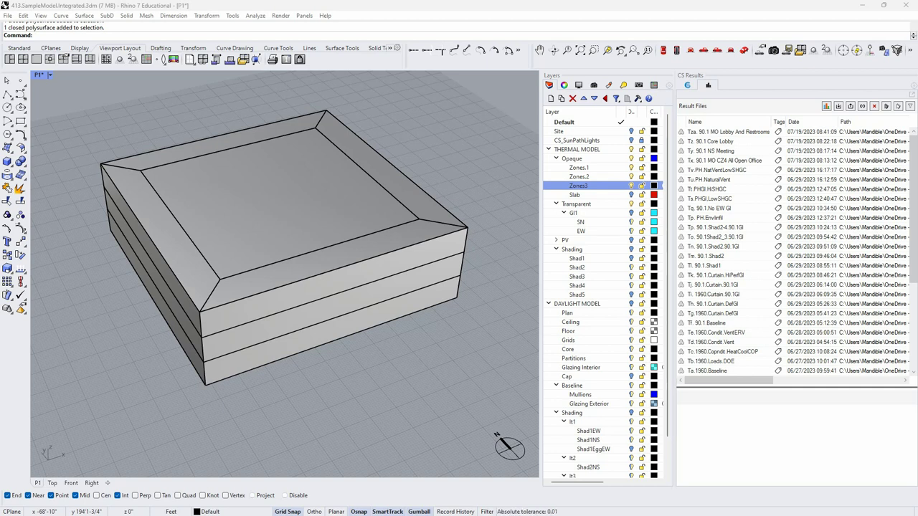
key("alt+Tab")
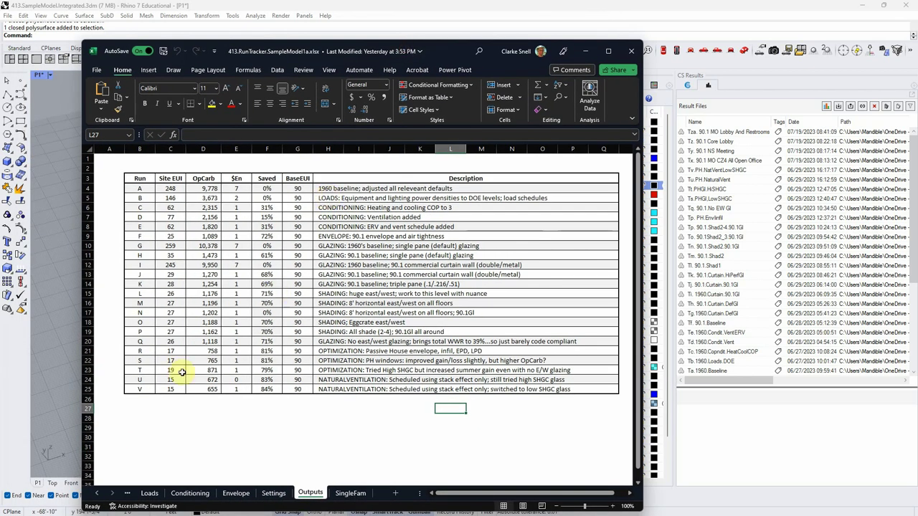
left_click(190, 493)
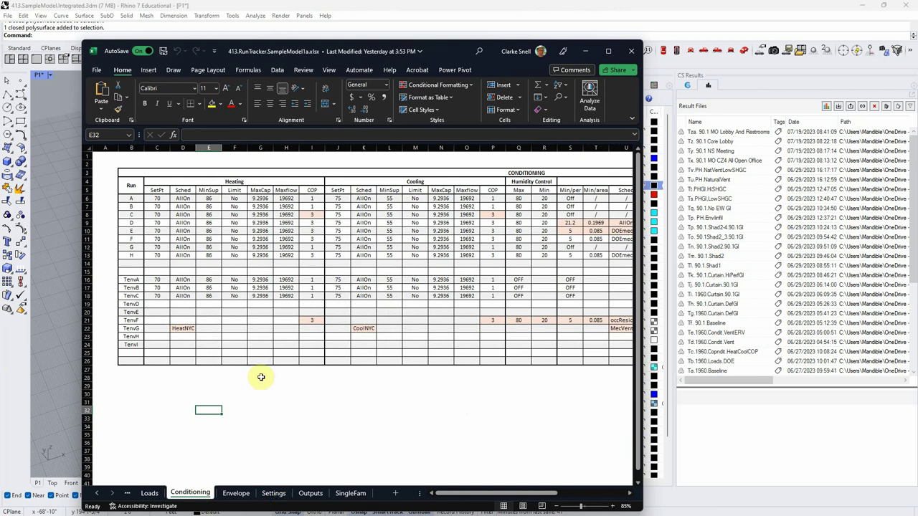
left_click(134, 207)
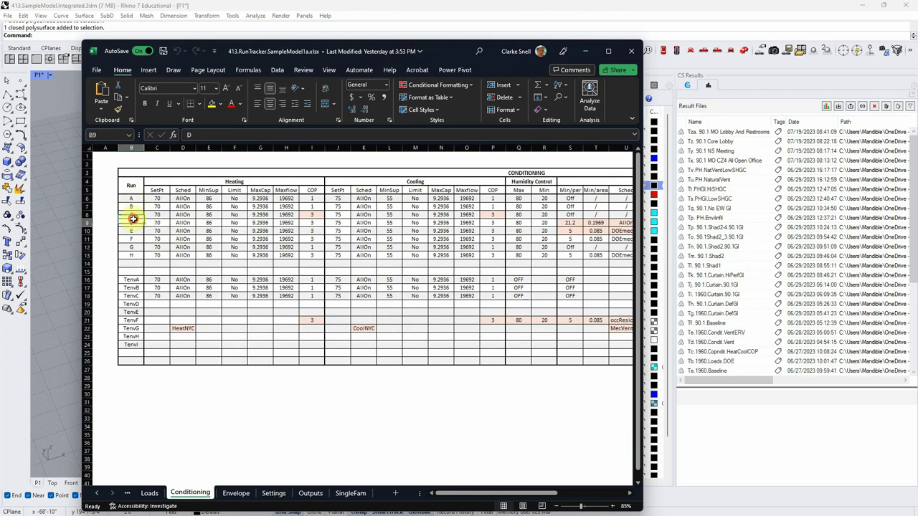
left_click(314, 213)
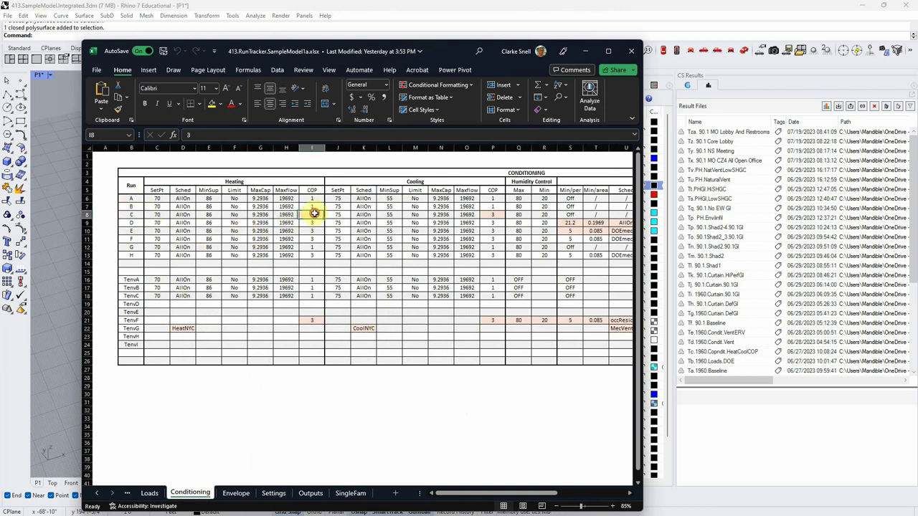
left_click(567, 223)
left_click(597, 223)
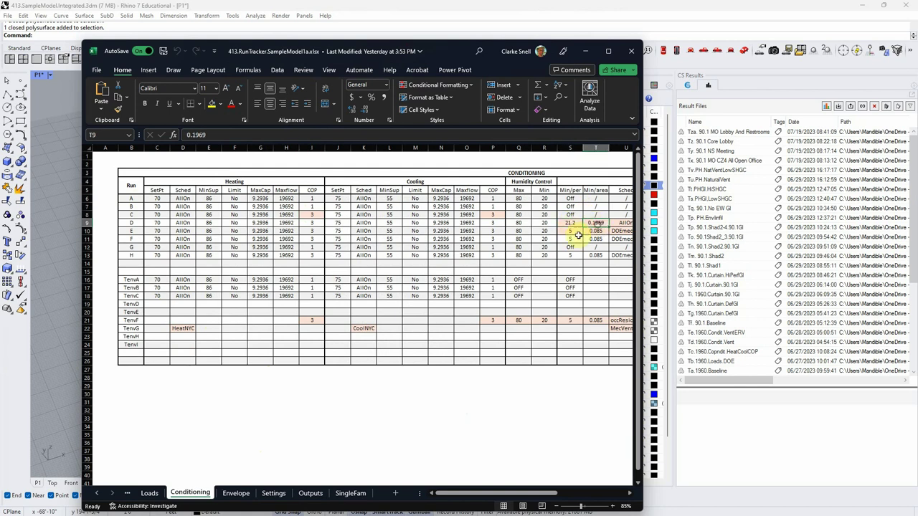
- Look through the Envelope, Settings and Outputs sheets of the run tracker, and move the workbook off the Rhino model
left_click(236, 494)
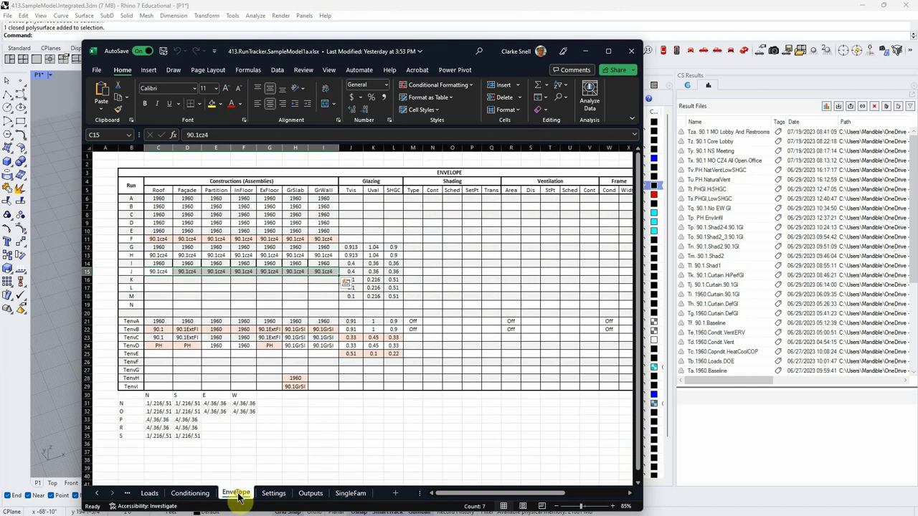
left_click(275, 495)
left_click(310, 495)
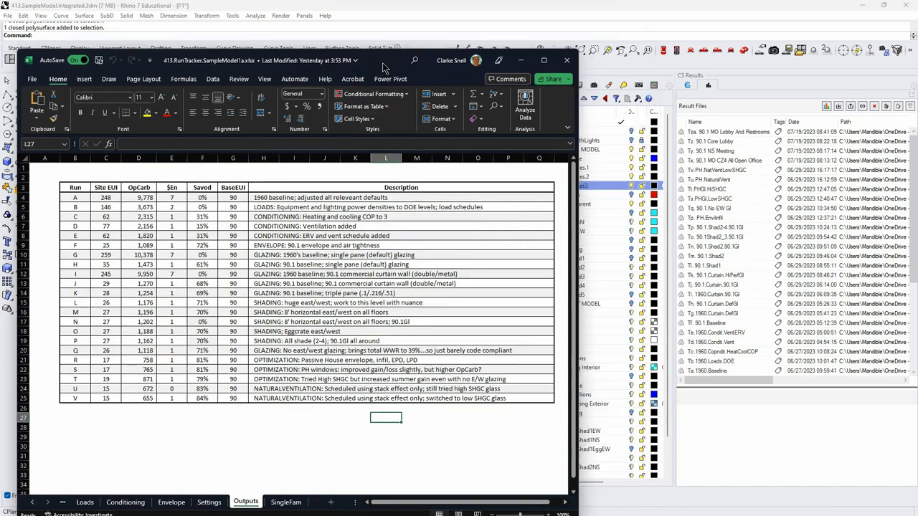
left_click_drag(456, 52, 0, 56)
right_click_drag(355, 322, 383, 440)
left_click(352, 345)
left_click(381, 372)
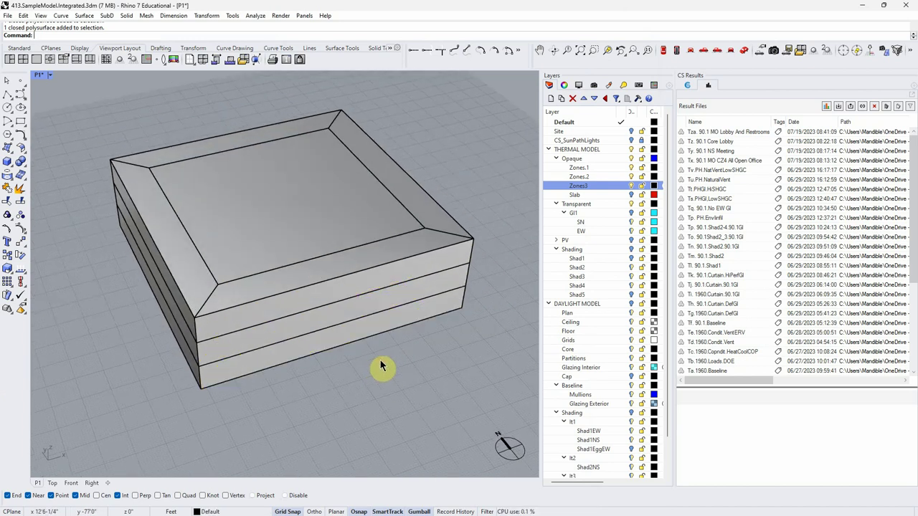
right_click_drag(380, 367, 383, 356)
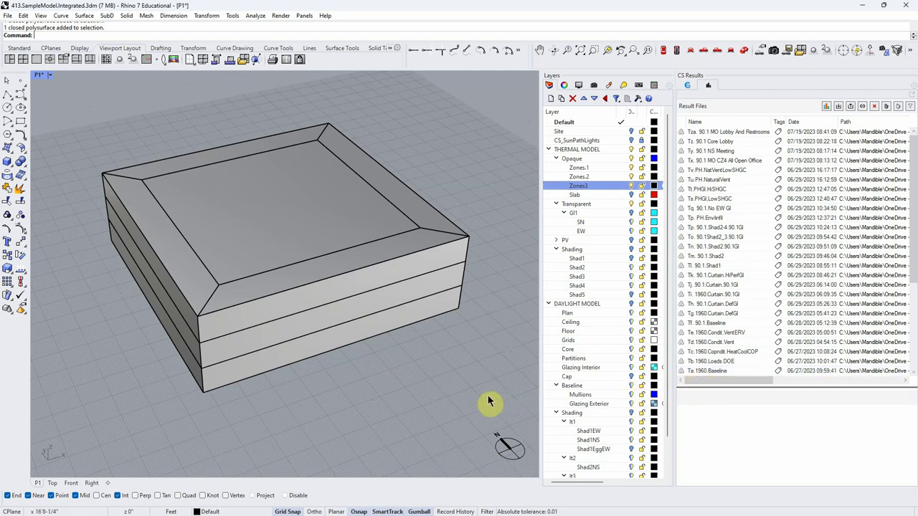
scroll(387, 398, "down", 4)
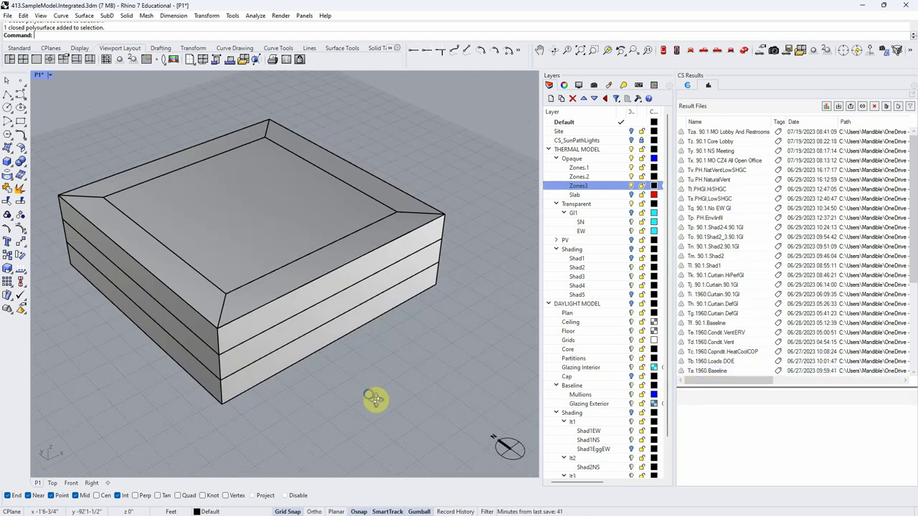
right_click_drag(387, 398, 323, 388)
scroll(330, 395, "up", 3)
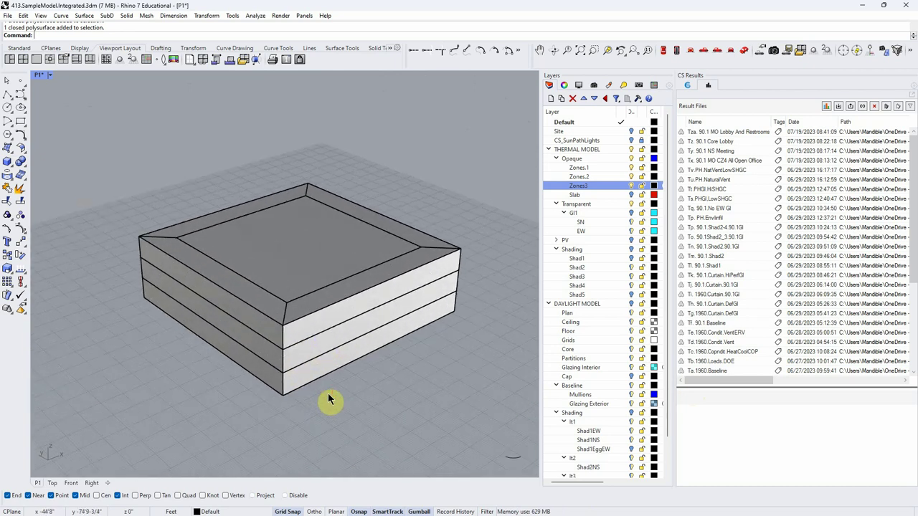
- Review the results of Ta.1960.Baseline, Tb.1960.Loads.DOE, Tc.1960.Copndit.HeatCoolCOP and Td.1960.Condit.Vent in turn, and return to the Excel run tracker
double_click(704, 371)
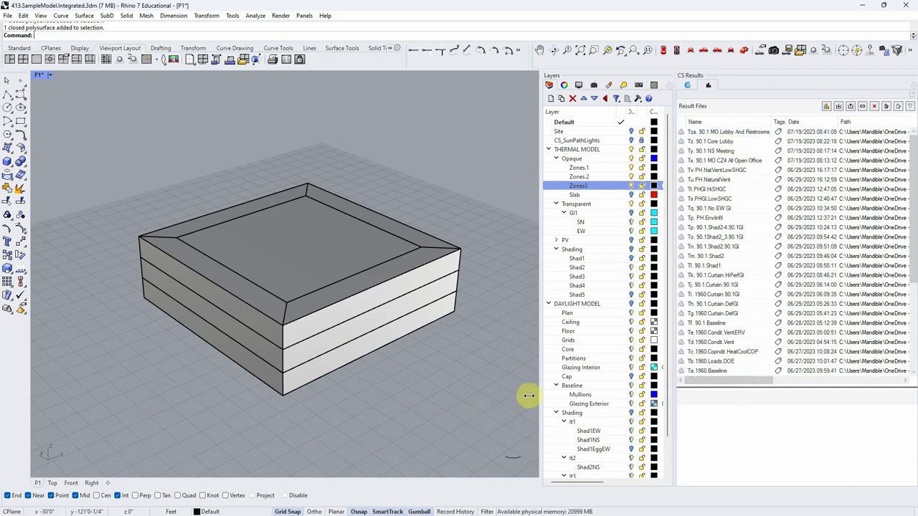
left_click(709, 373)
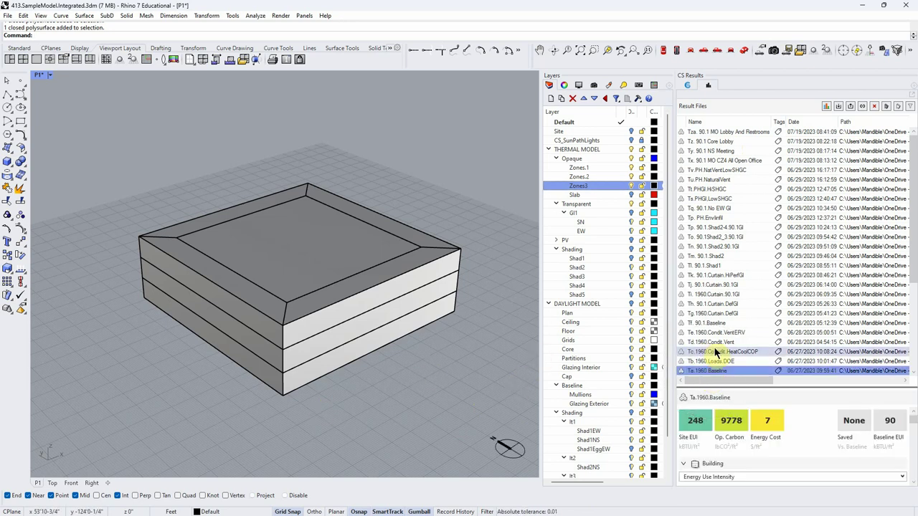
left_click(713, 361)
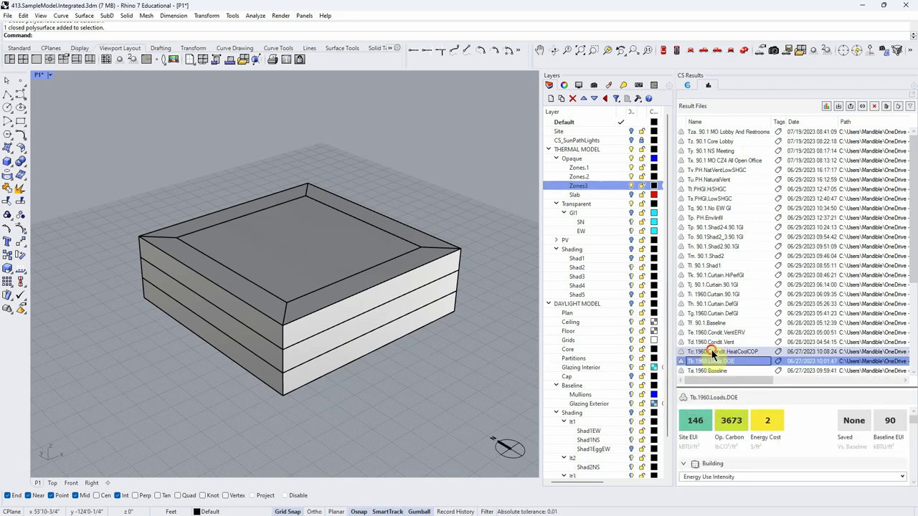
left_click(712, 350)
left_click(712, 341)
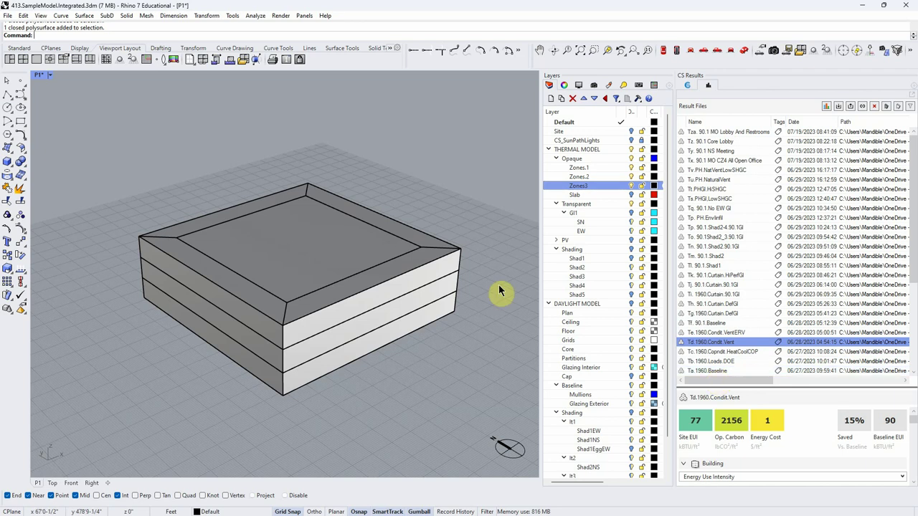
key("alt+Tab")
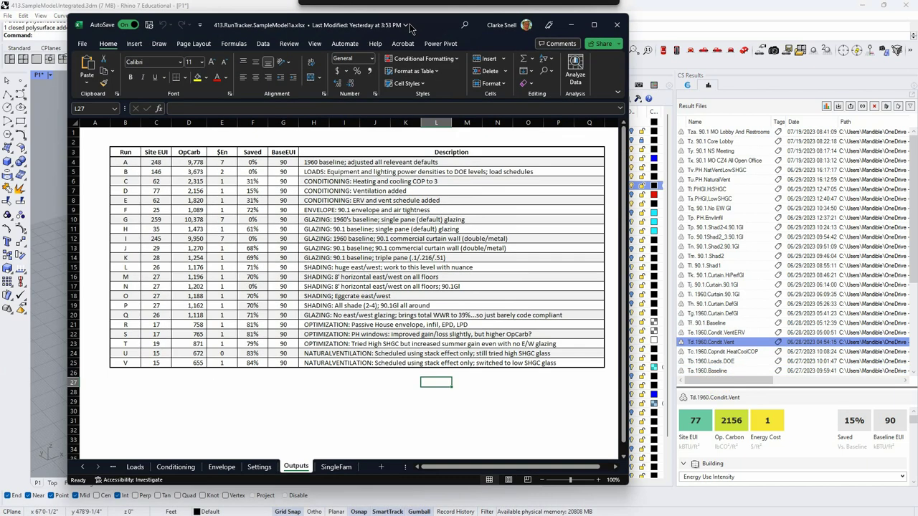
- Compare runs A and B on the Outputs sheet with the Ta.1960.Baseline results in Rhino, and clear the workbook off the model
left_click(147, 174)
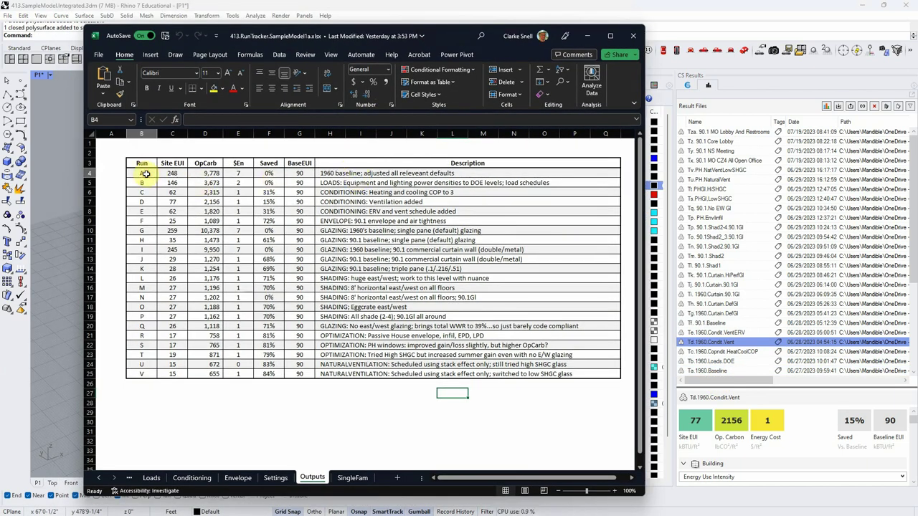
left_click(144, 182)
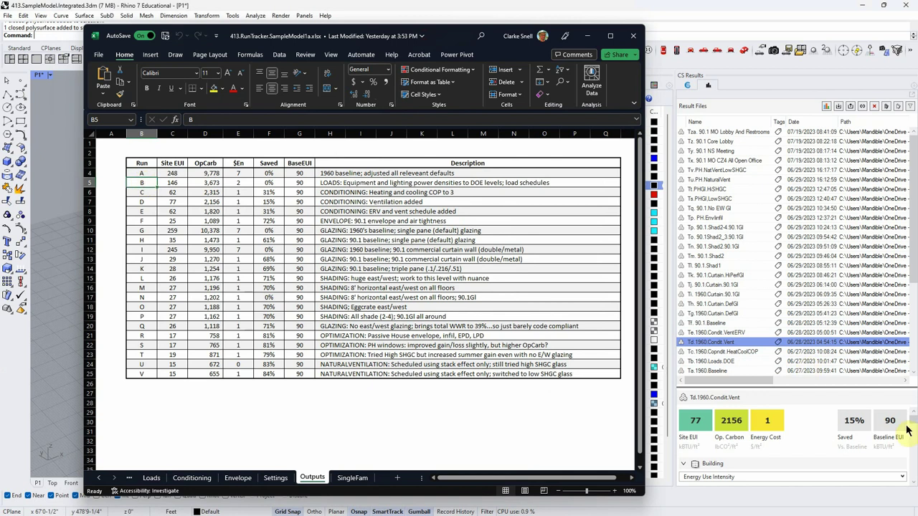
left_click(707, 371)
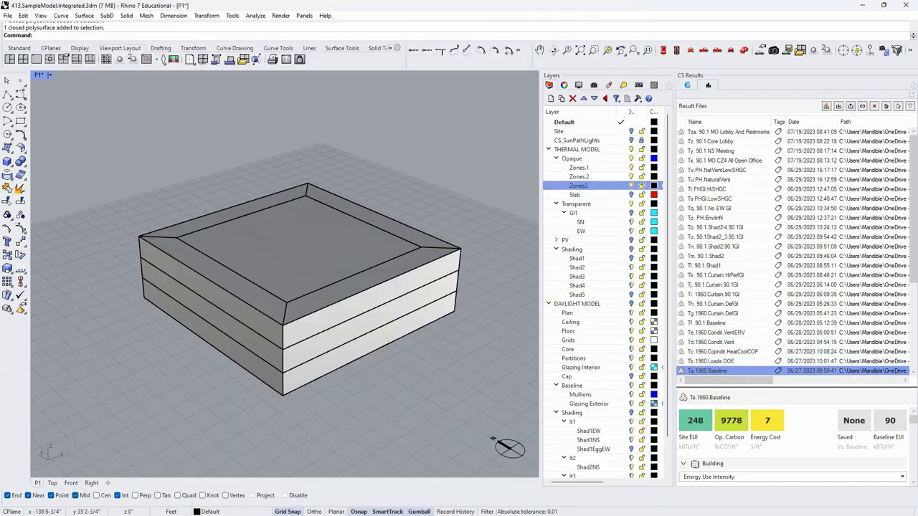
key("alt+Tab")
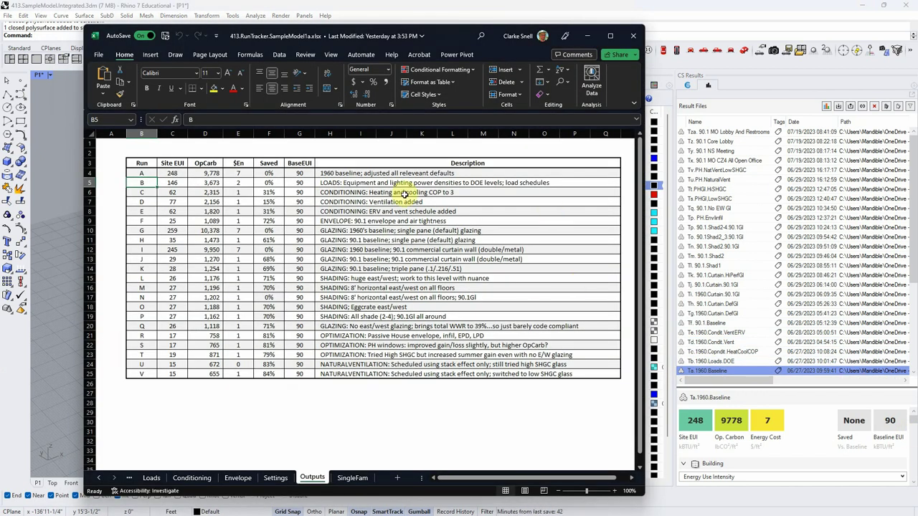
left_click(588, 36)
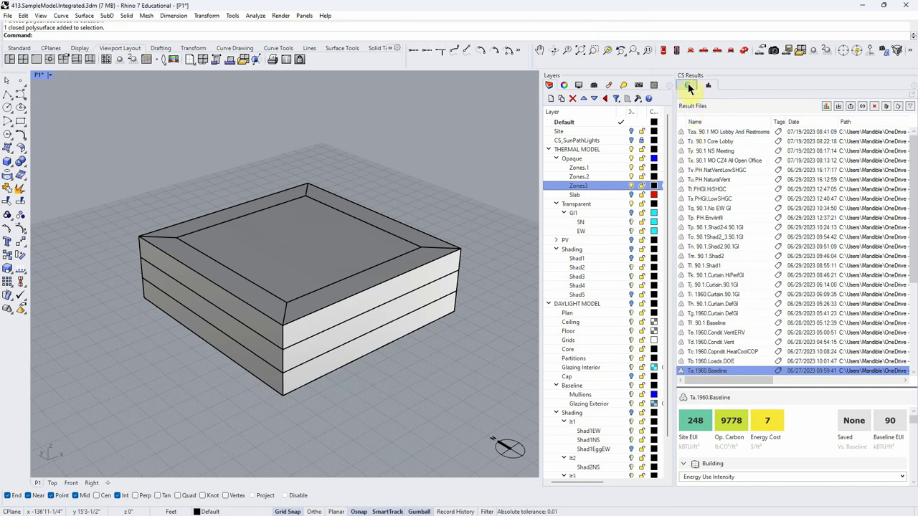
- Highlight the perimeter zones on the two visible sides of the lower floor in turn, and clear the selection
right_click_drag(404, 375, 409, 345)
left_click(391, 339)
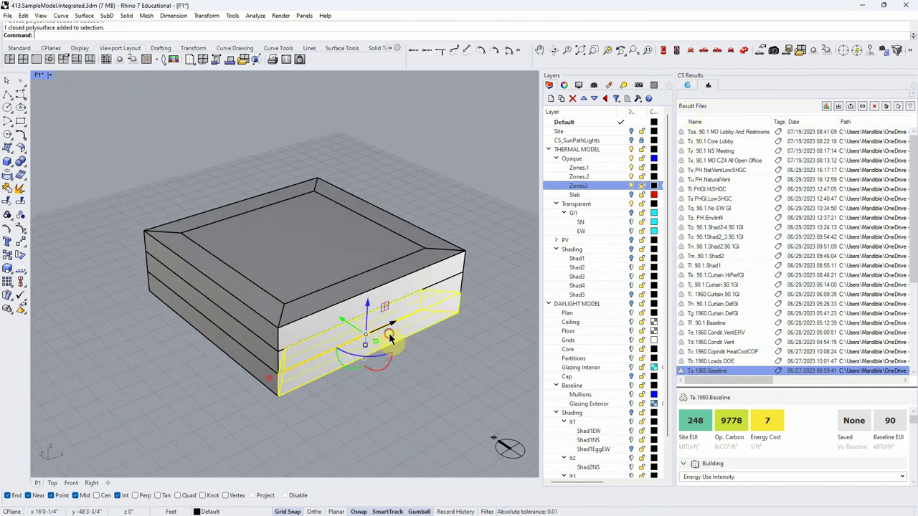
left_click(252, 371)
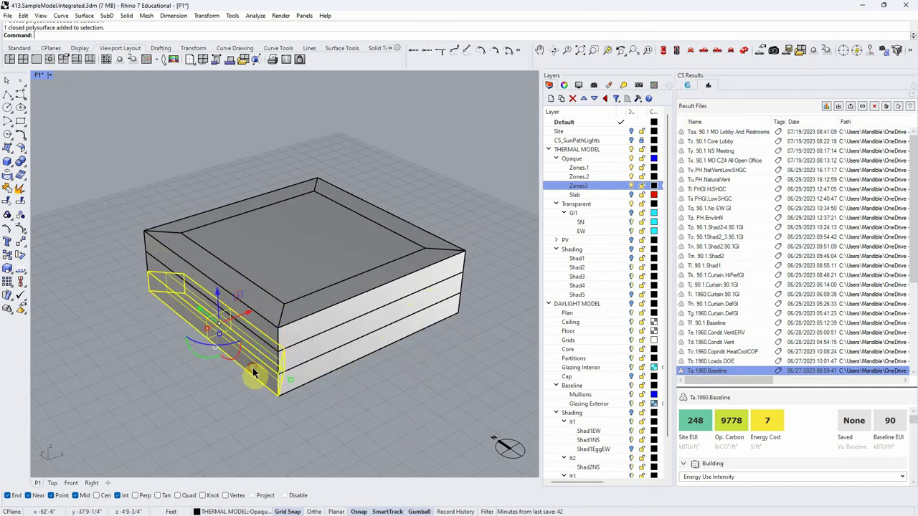
left_click(255, 373)
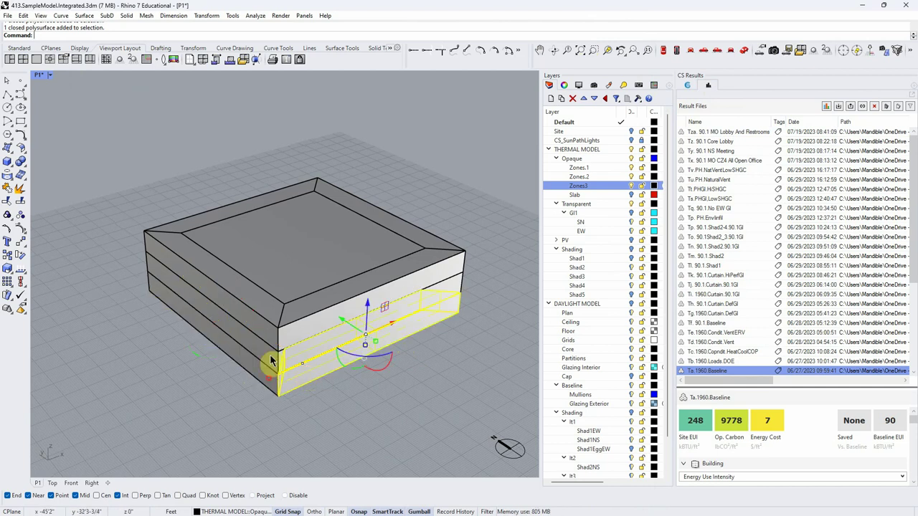
right_click_drag(371, 402, 391, 397)
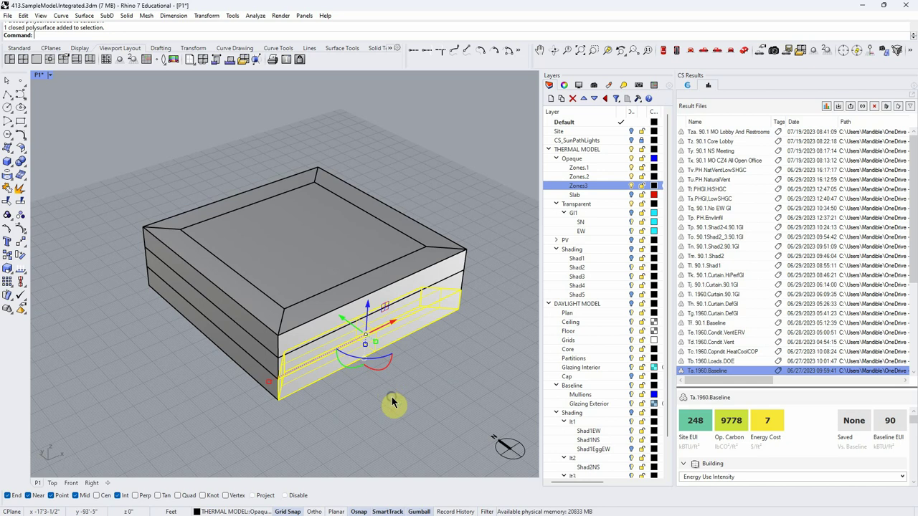
left_click(393, 404)
right_click_drag(395, 402, 401, 395)
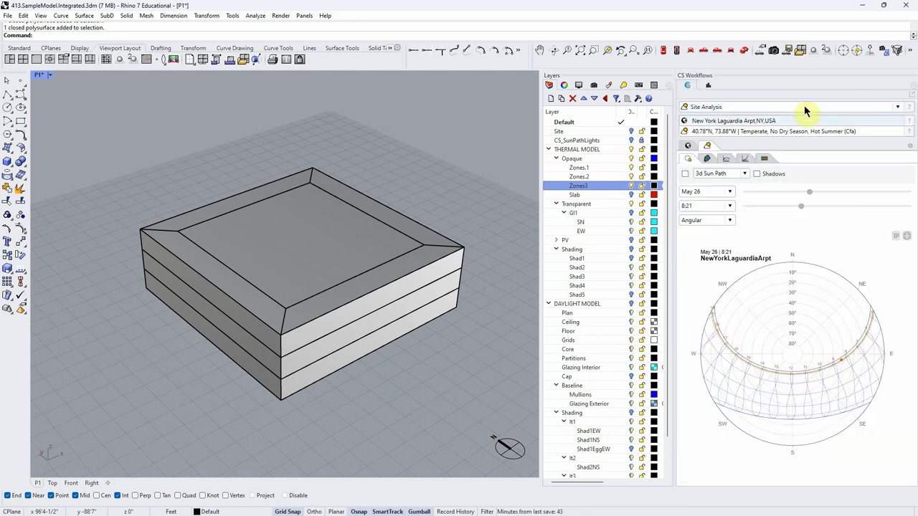
- Switch the ClimateStudio workflow from Site Analysis to Thermal Analysis
left_click(709, 85)
left_click(688, 86)
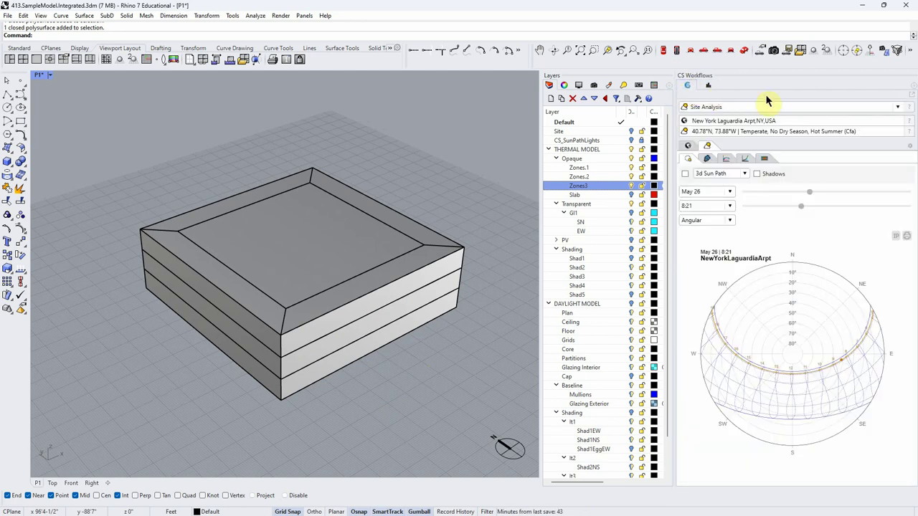
left_click(899, 109)
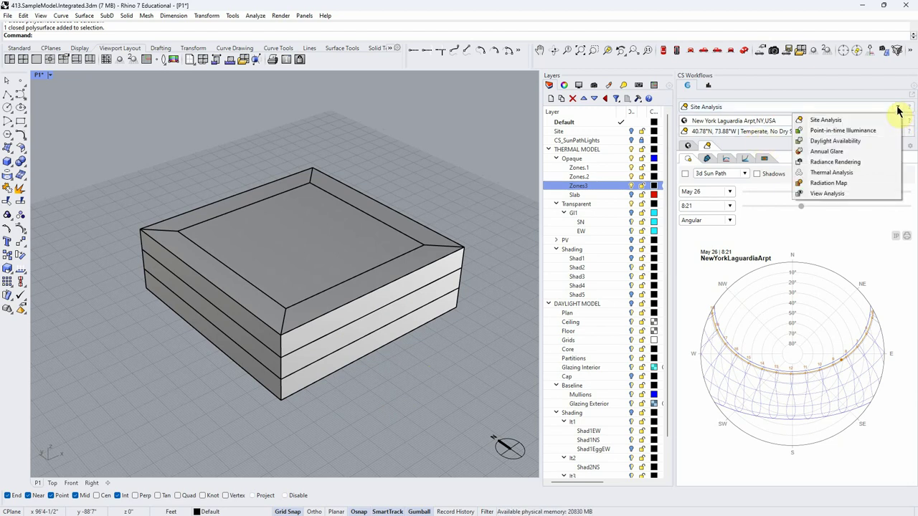
left_click(844, 174)
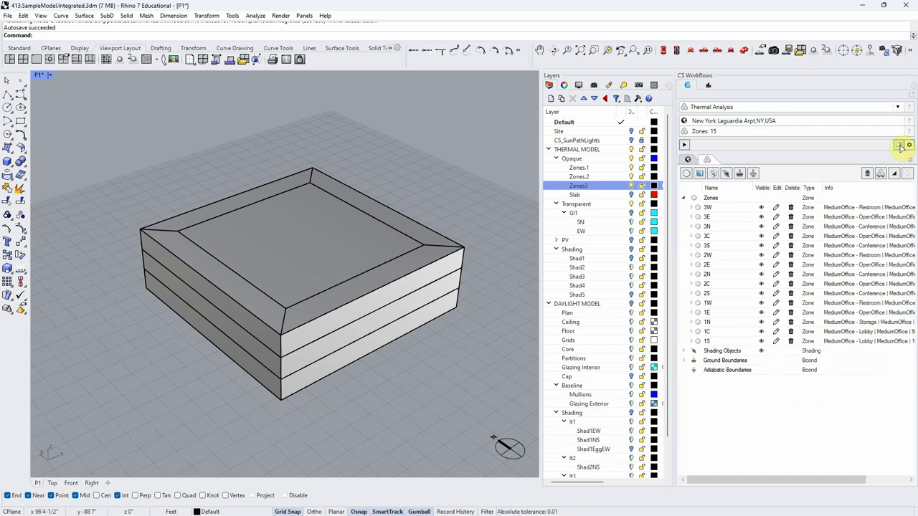
- Open the zone settings of the A413.1960.Baseline template from the zone template library
left_click(900, 145)
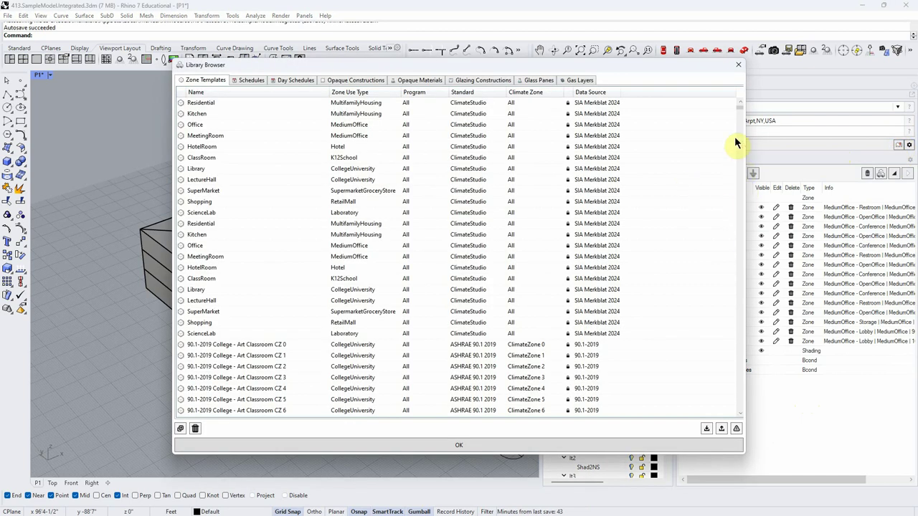
left_click_drag(739, 113, 744, 426)
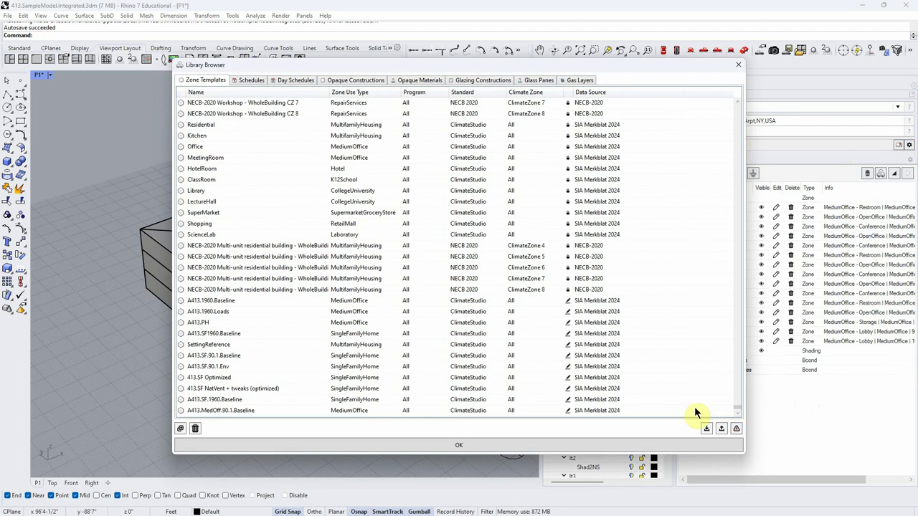
left_click(210, 300)
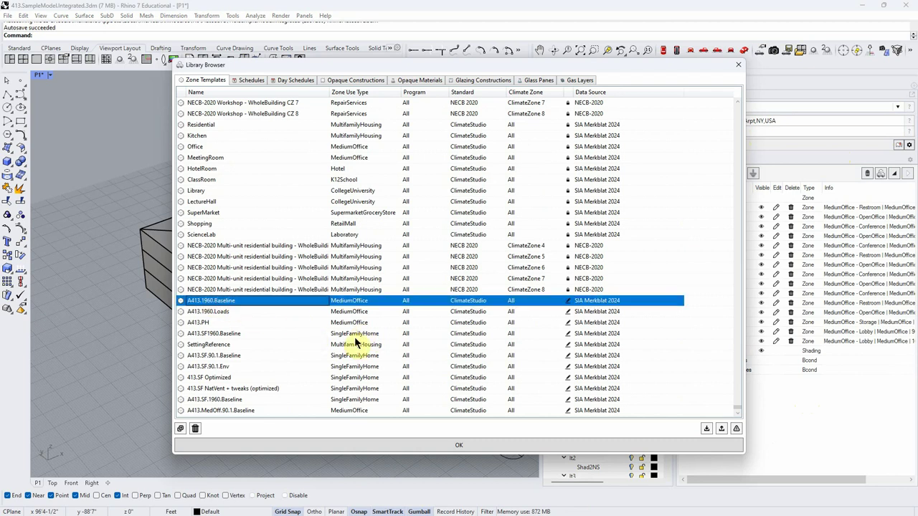
left_click(568, 301)
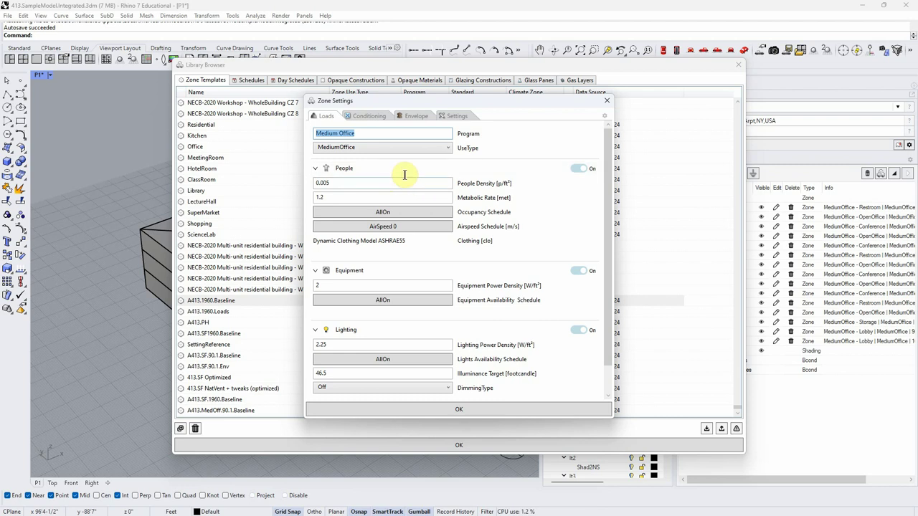
- Examine the people density and metabolic rate in the baseline template's Loads settings
double_click(329, 183)
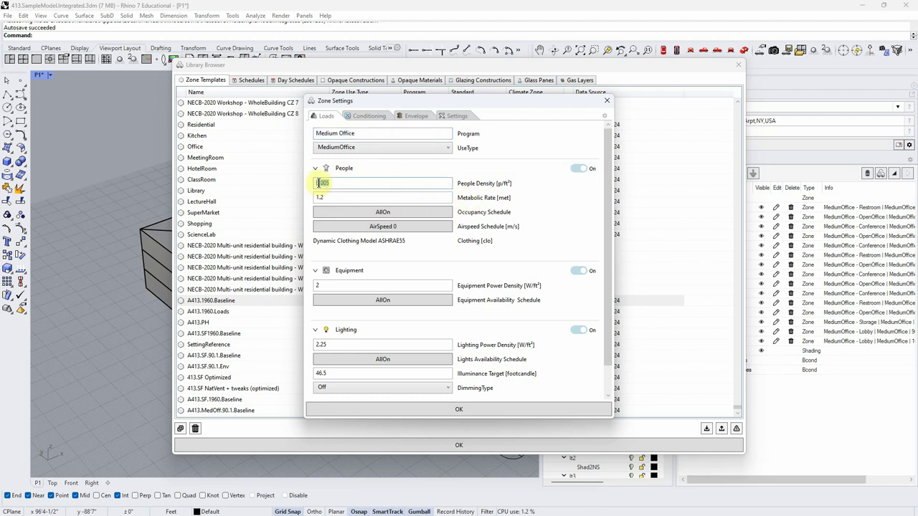
scroll(512, 199, "down", 1)
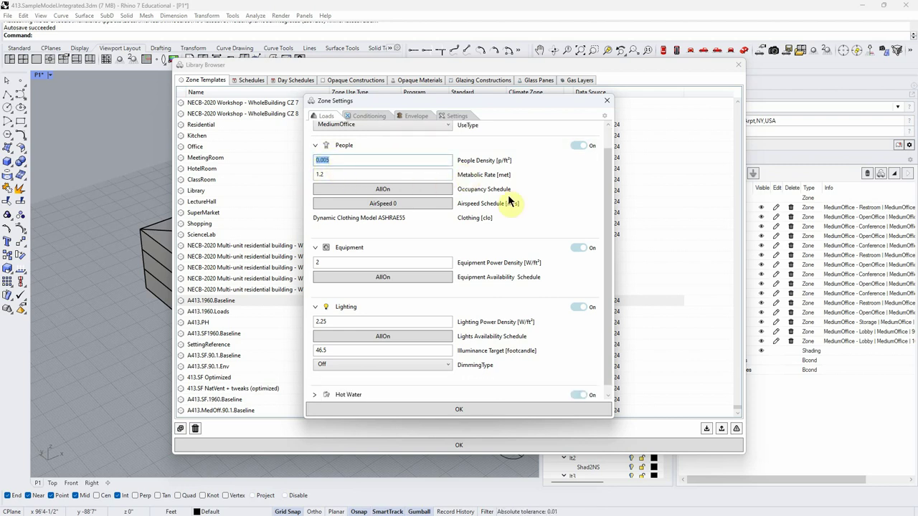
double_click(320, 174)
scroll(491, 245, "up", 1)
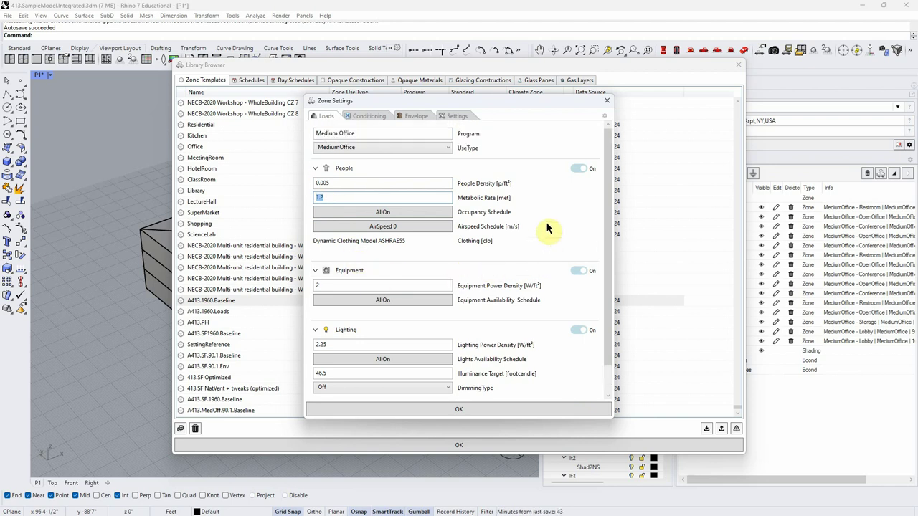
left_click(324, 184)
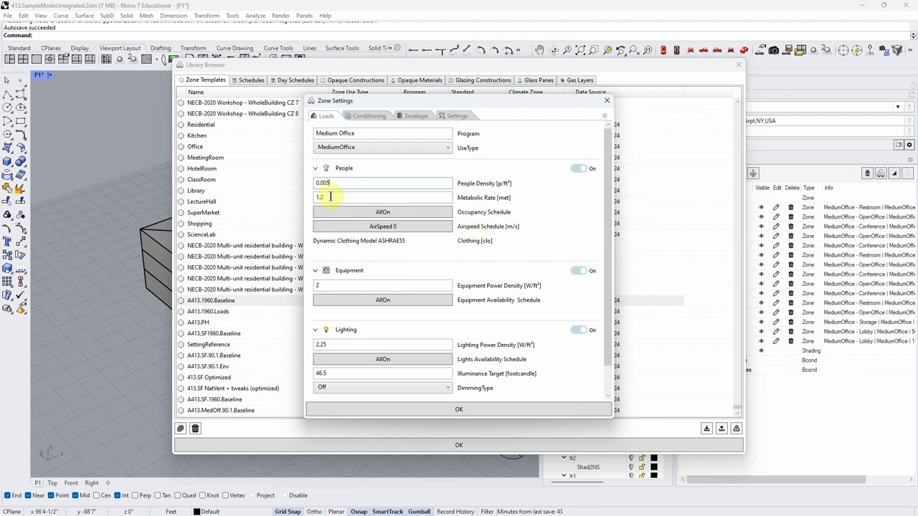
left_click(330, 197)
double_click(322, 184)
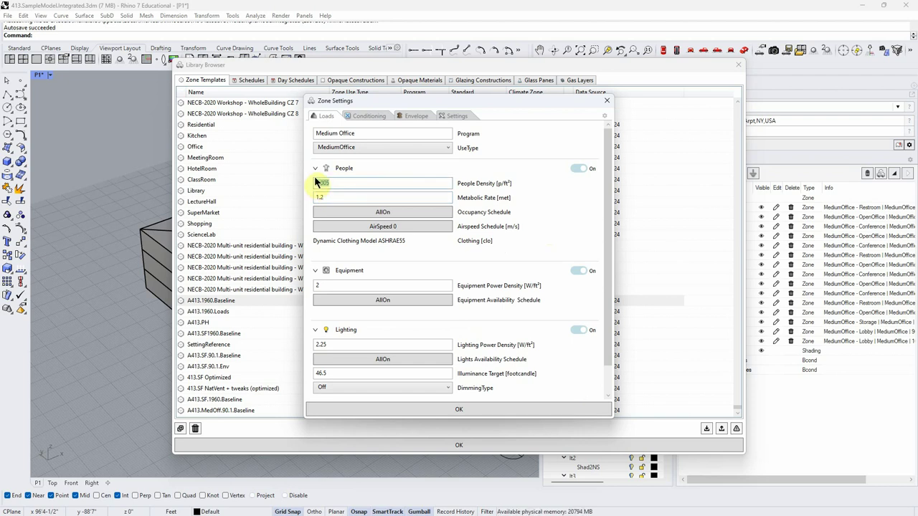
double_click(324, 197)
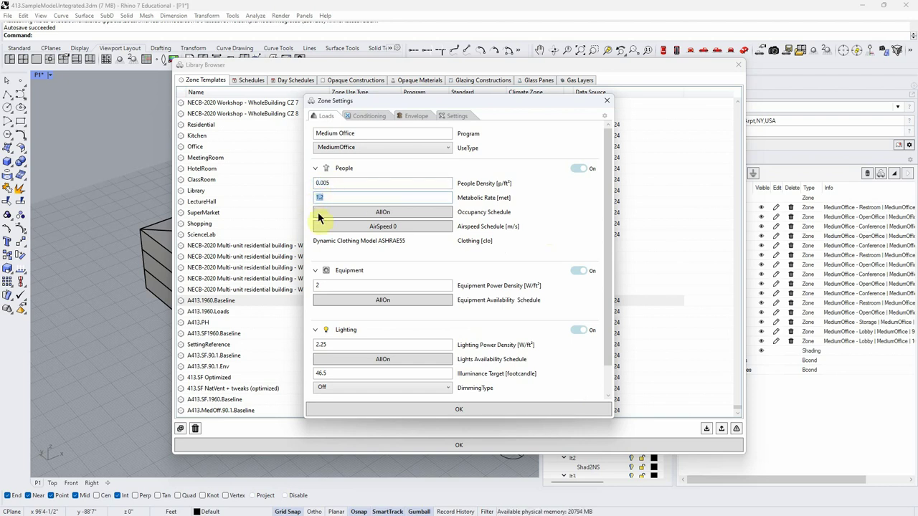
- Examine the baseline template's equipment and lighting power densities and its dimming type options, leaving the values as they are
double_click(330, 287)
key("BackSpace")
key("ctrl+z")
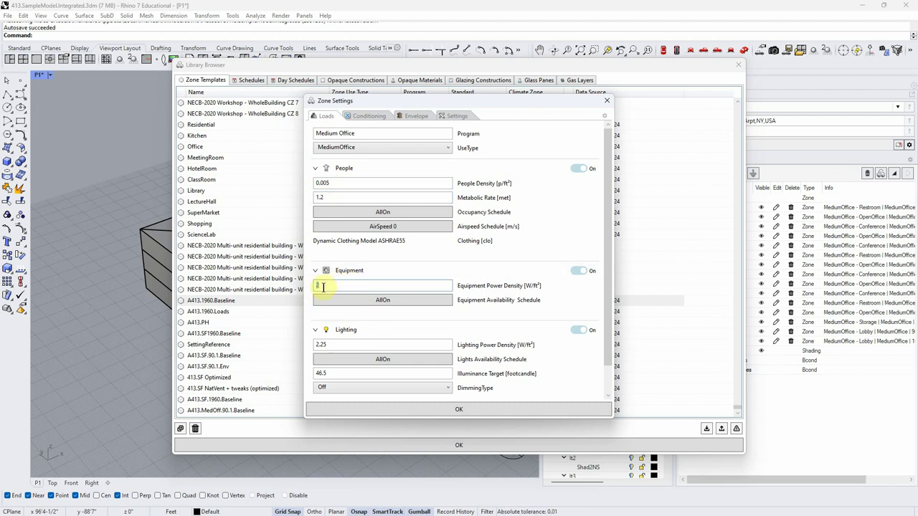
left_click(325, 285)
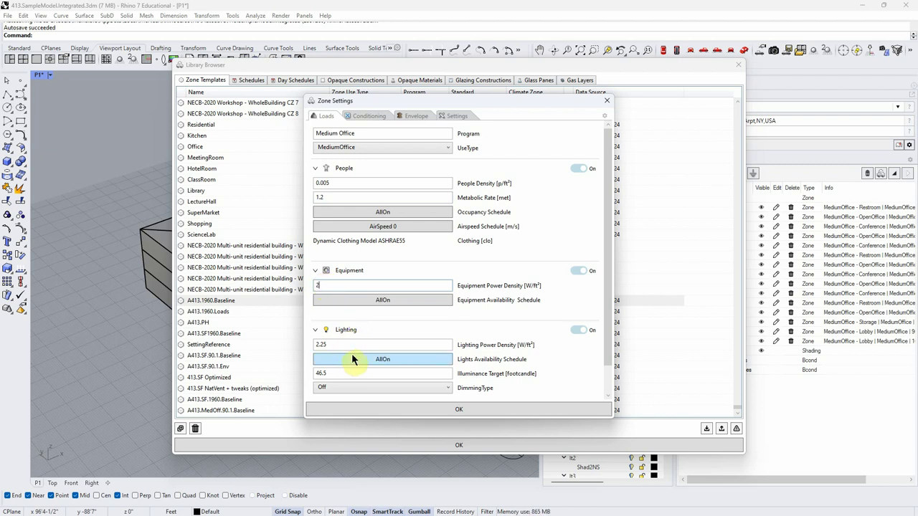
left_click_drag(337, 347, 314, 345)
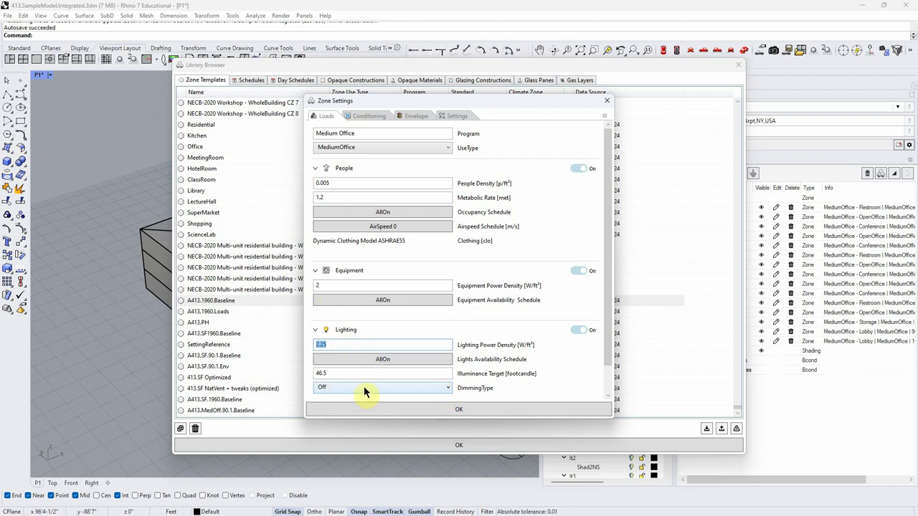
left_click(386, 387)
left_click(514, 391)
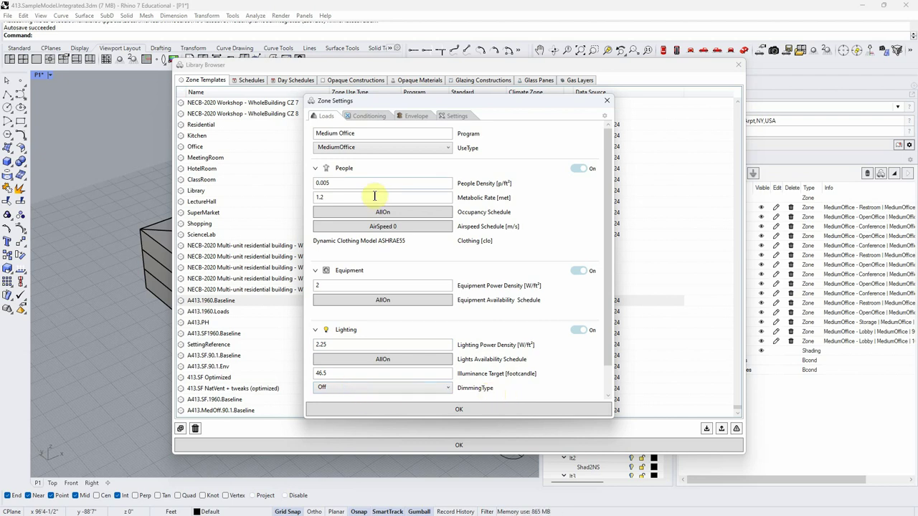
- Review the baseline template's conditioning settings for heating, cooling, humidity control and mechanical ventilation
left_click(367, 119)
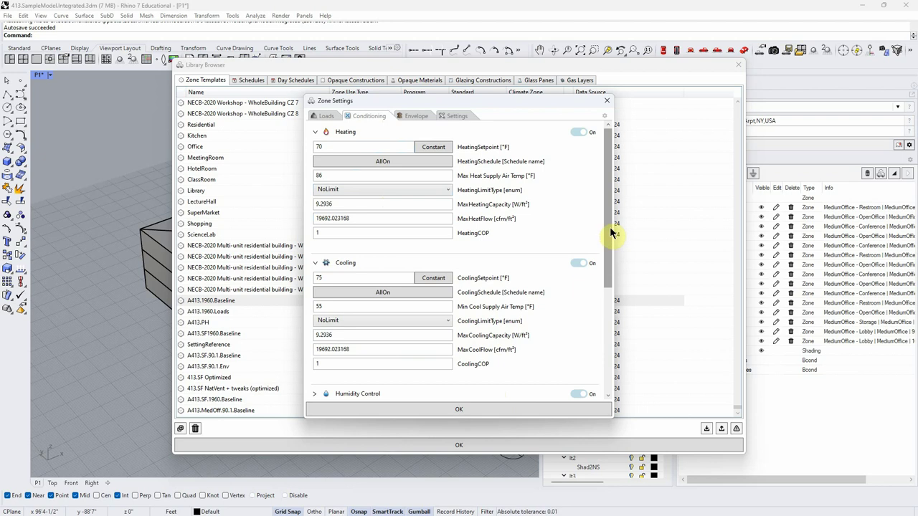
scroll(611, 241, "down", 2)
scroll(609, 248, "down", 2)
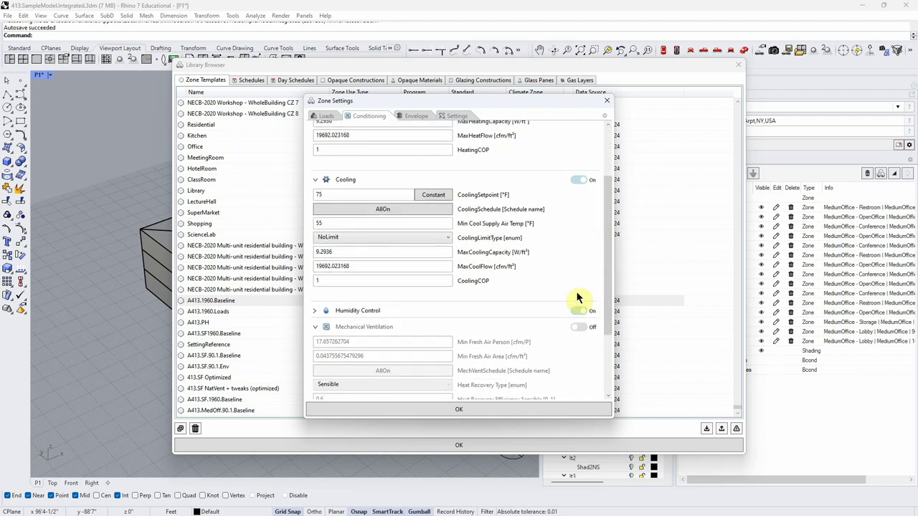
left_click(314, 312)
left_click(328, 339)
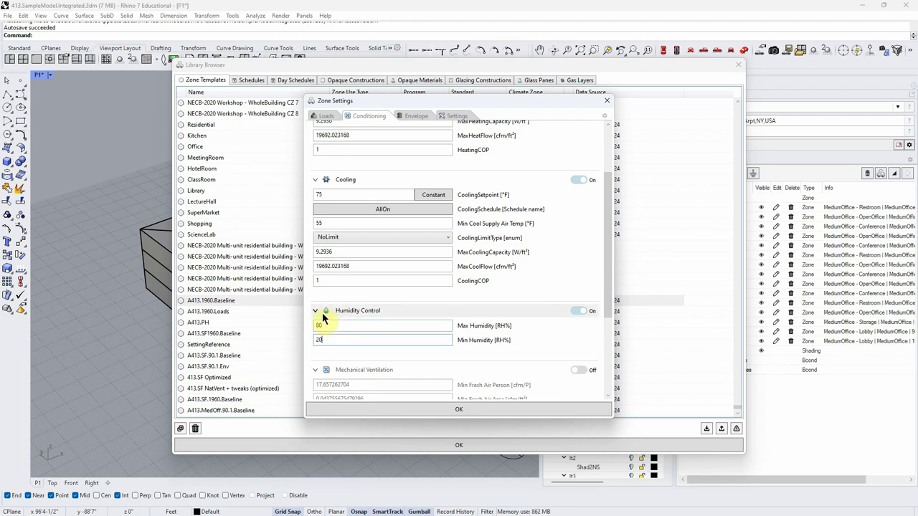
left_click(314, 312)
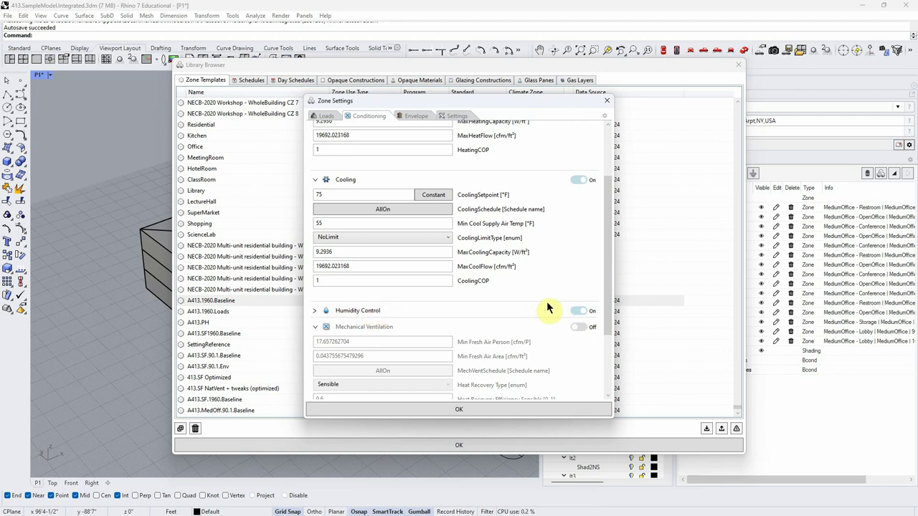
left_click_drag(607, 287, 608, 303)
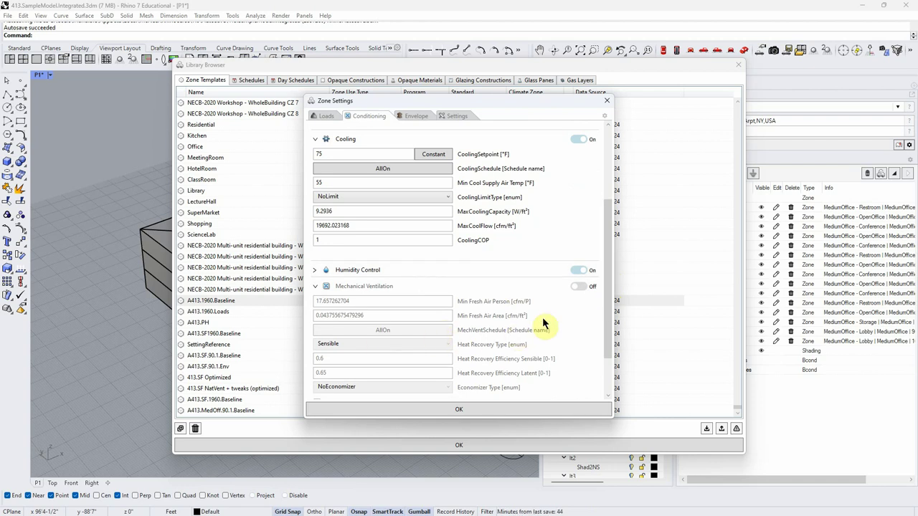
left_click_drag(607, 290, 608, 182)
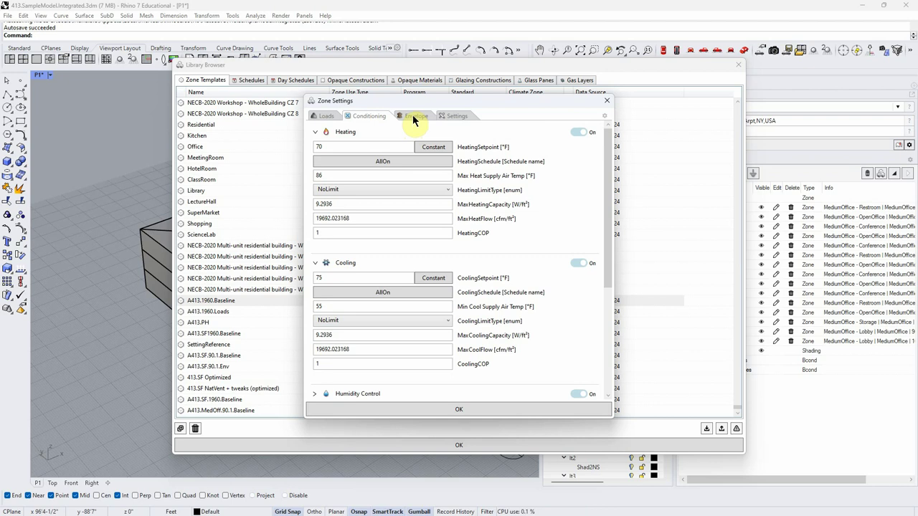
- Review the baseline template's envelope settings, checking the facade and roof constructions
left_click(414, 117)
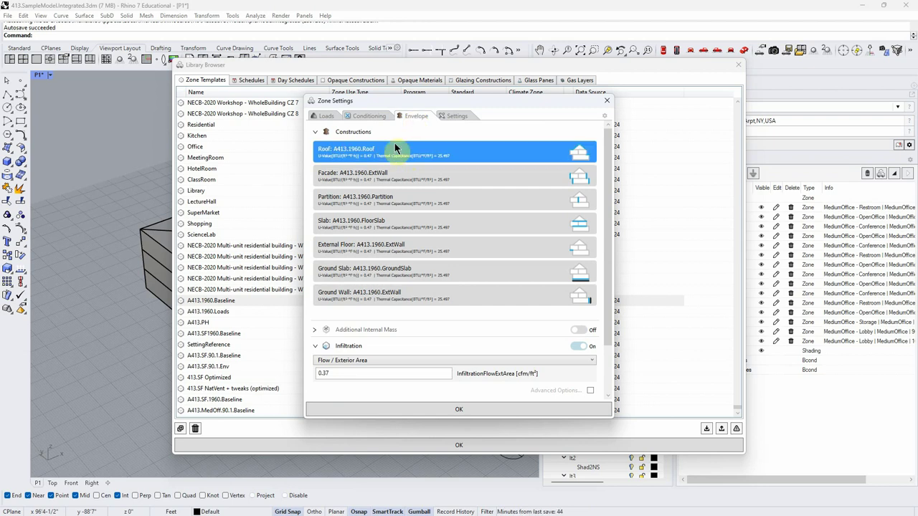
left_click(372, 173)
left_click(360, 156)
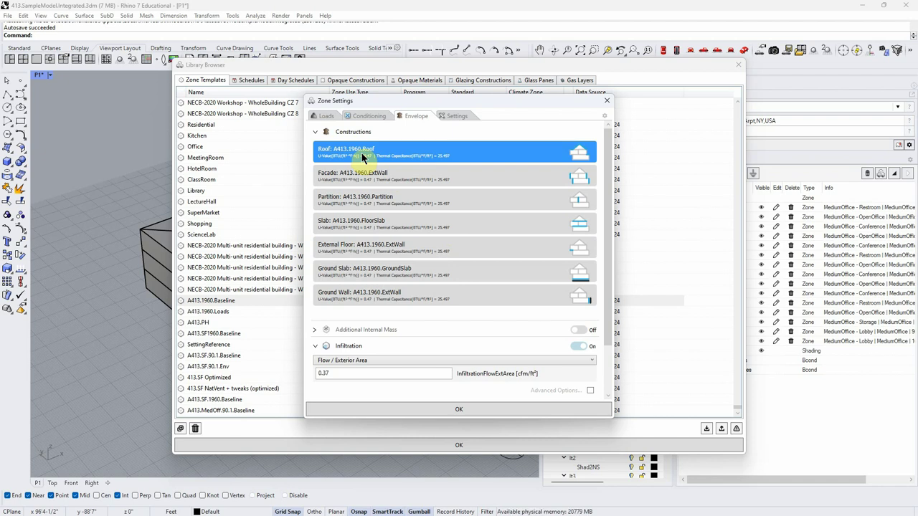
- Examine the layers of the roof construction A413.1960.Roof and of the TEST facade construction in the constructions library
left_click(362, 156)
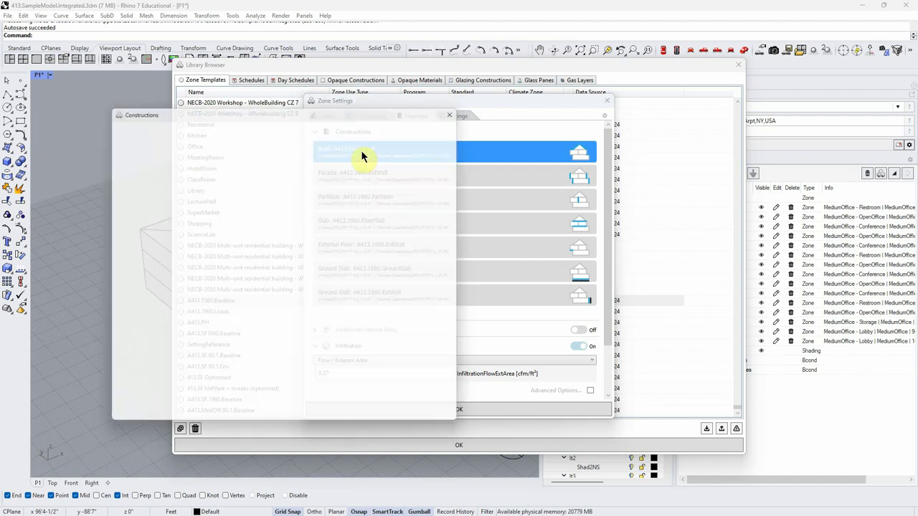
left_click_drag(400, 109, 371, 83)
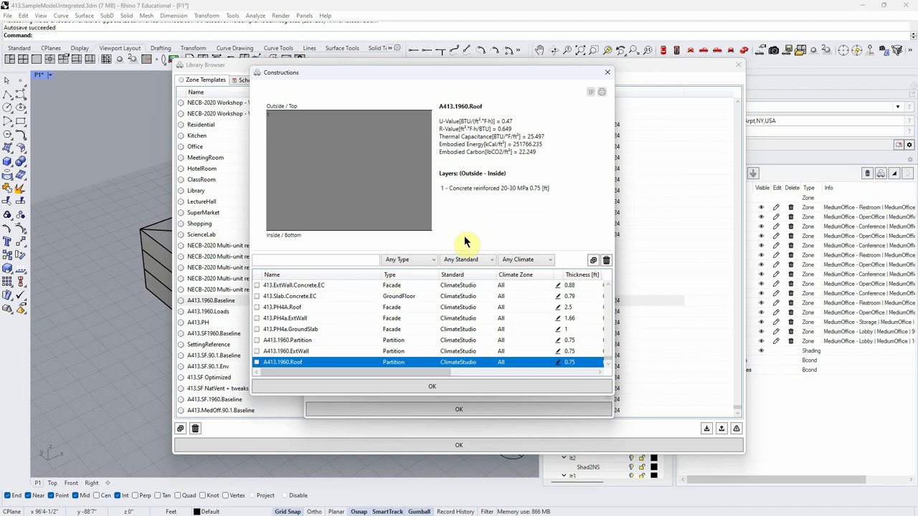
left_click(481, 193)
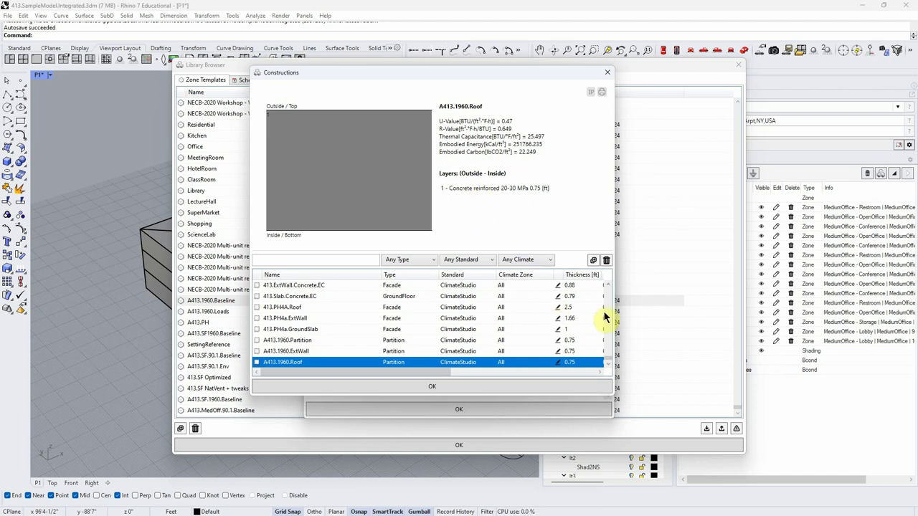
scroll(383, 320, "down", 2)
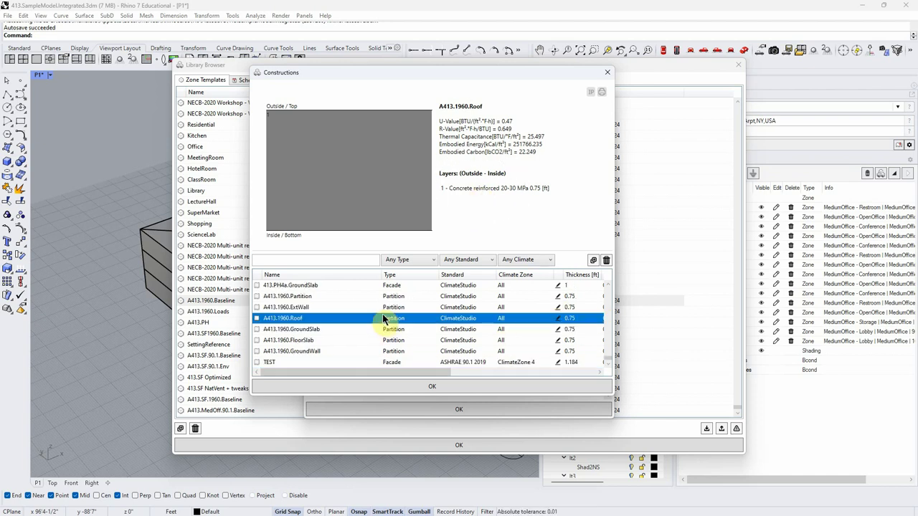
left_click(277, 361)
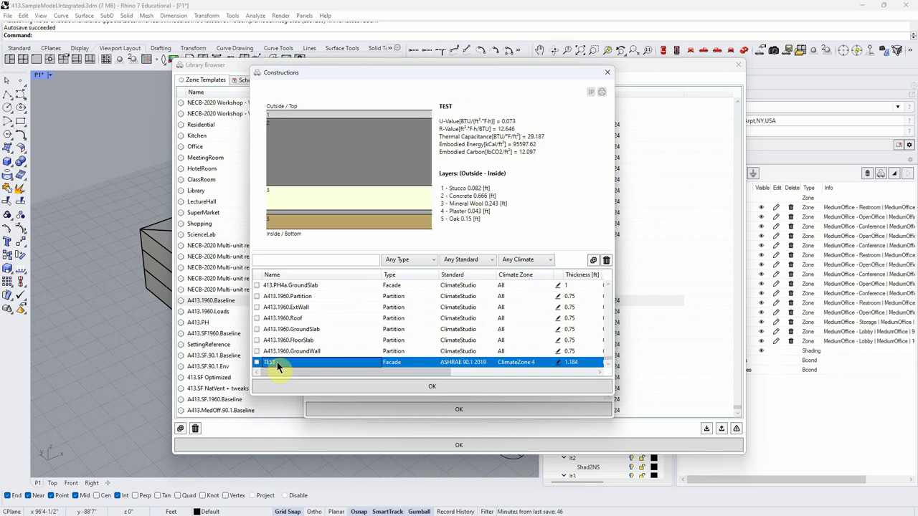
- Duplicate defaultConstruction in the constructions library and name the copy Test2
left_click_drag(609, 358, 608, 291)
left_click(294, 287)
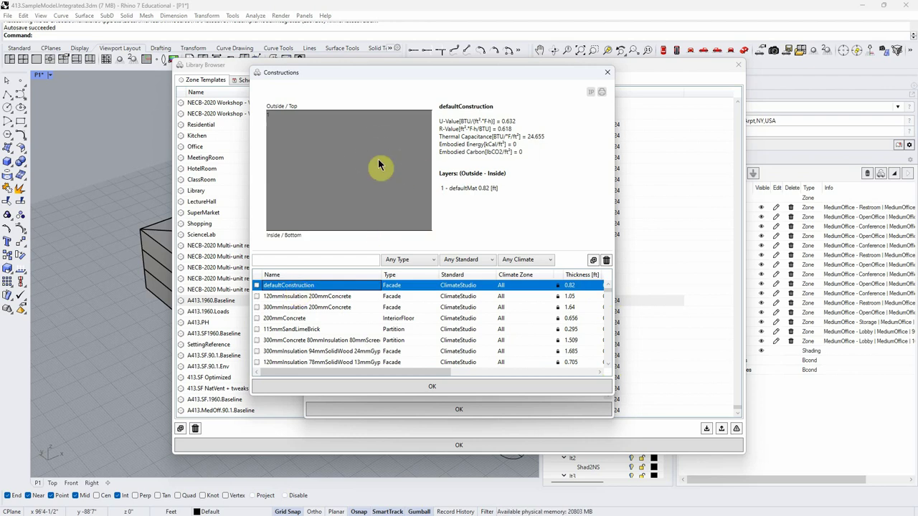
left_click(292, 289)
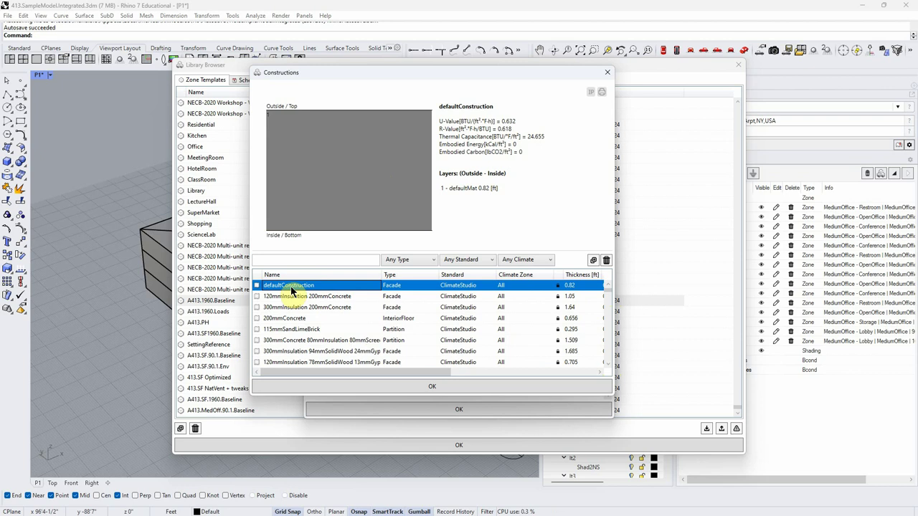
left_click(305, 290)
left_click(593, 261)
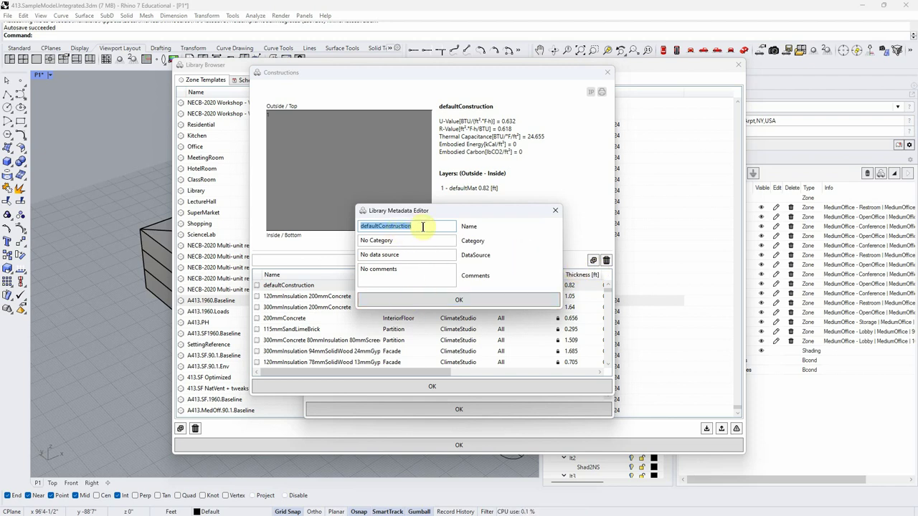
type("t")
key("BackSpace")
key("BackSpace")
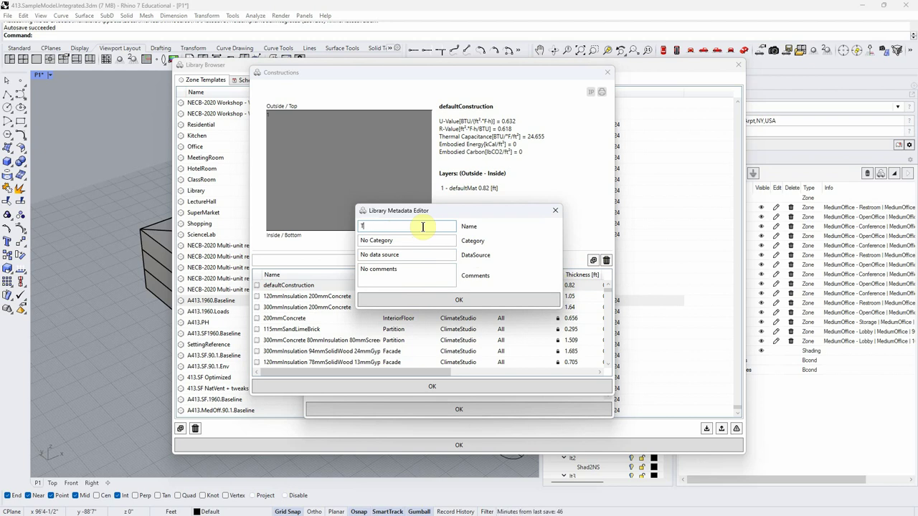
type("st2")
key("Return")
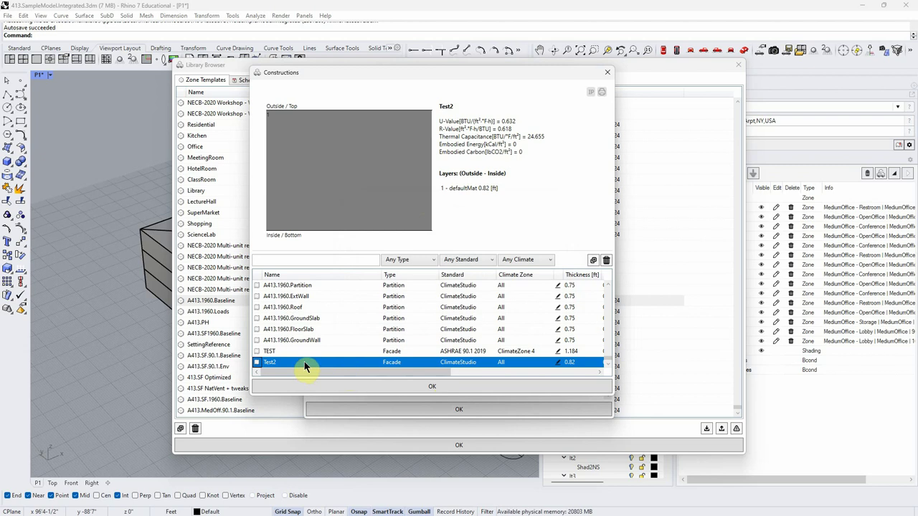
- Edit Test2 and replace its default material with Concrete reinforced 20-30 MPa, filtering the materials by "concrete"
left_click(558, 364)
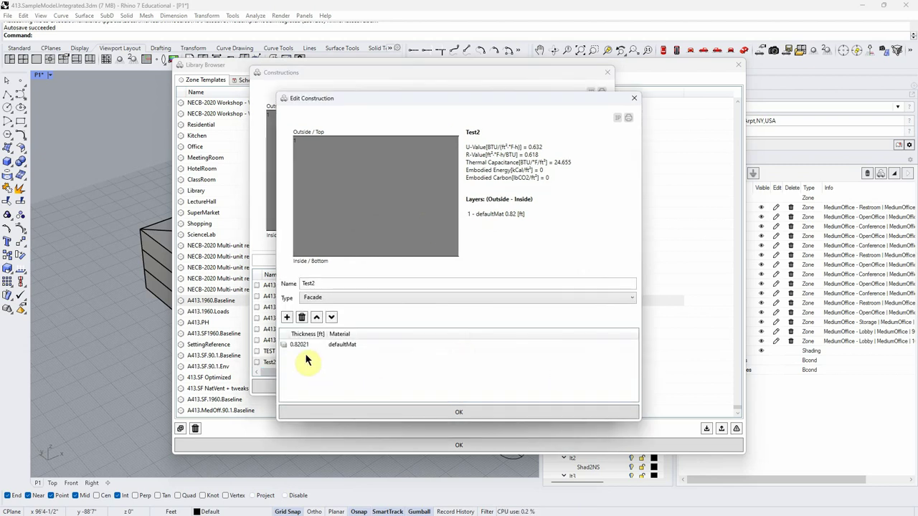
left_click(351, 350)
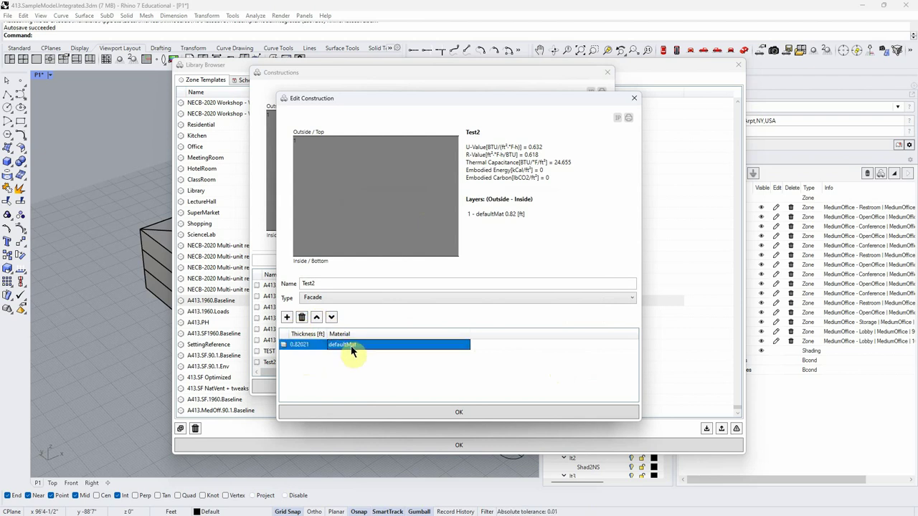
double_click(370, 348)
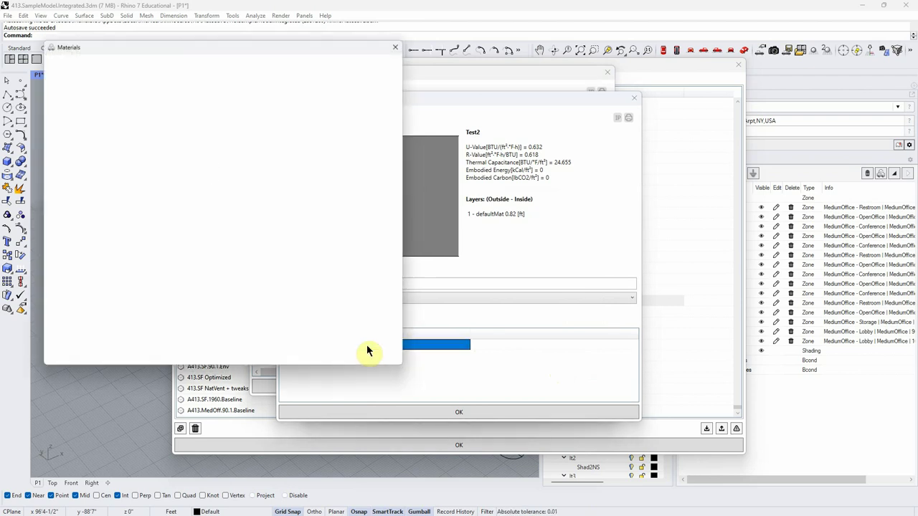
left_click(327, 129)
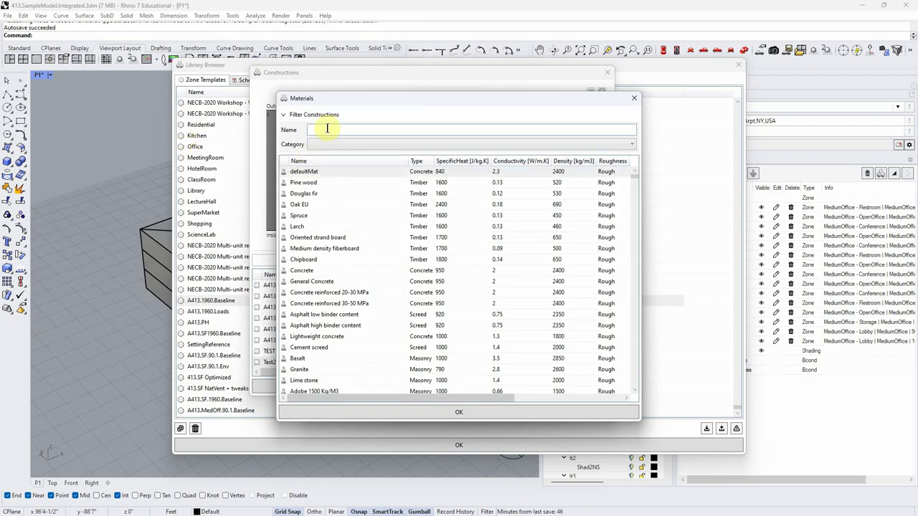
type("c")
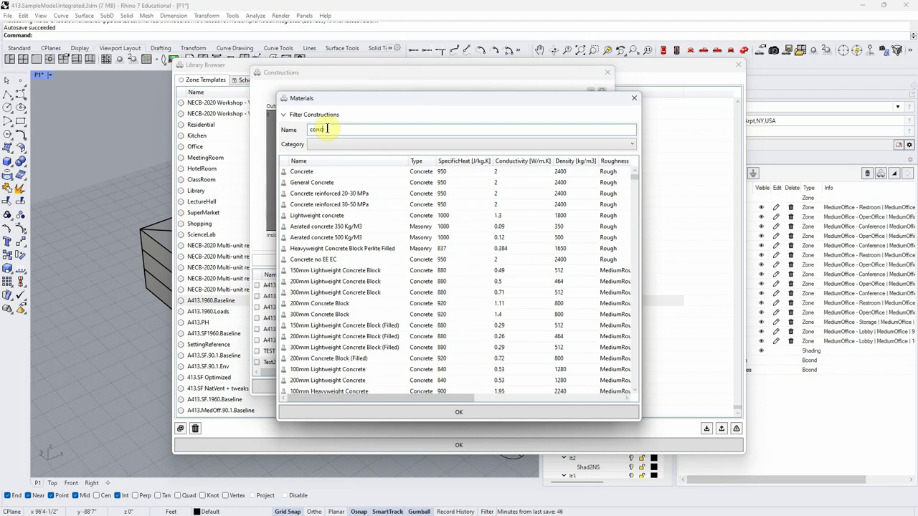
type("ondrete")
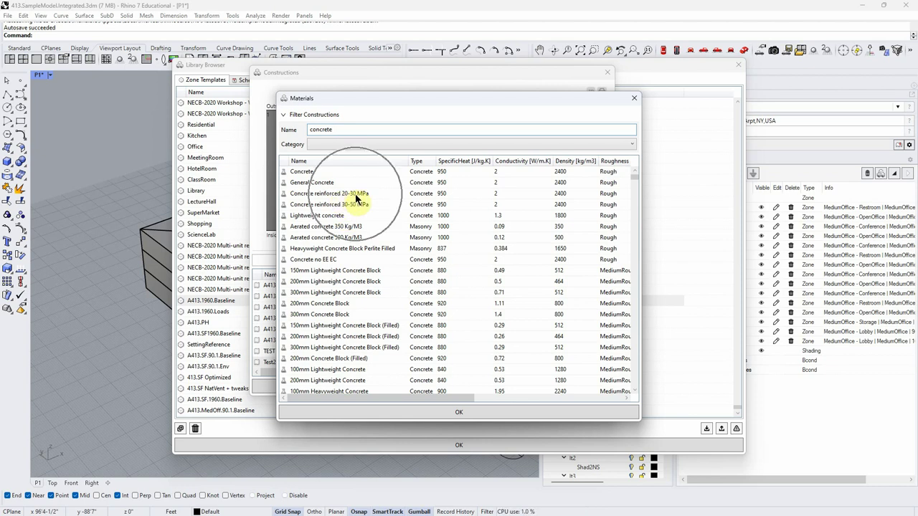
left_click_drag(445, 399, 543, 399)
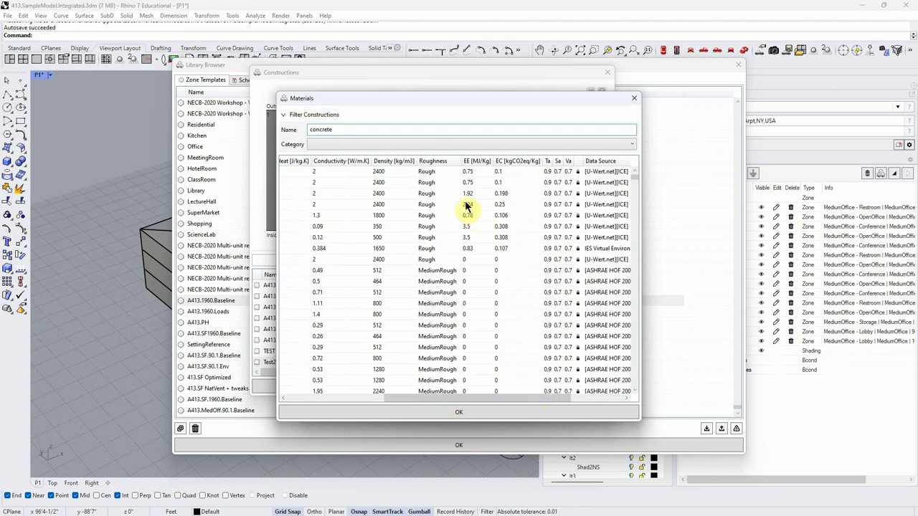
left_click_drag(525, 400, 349, 400)
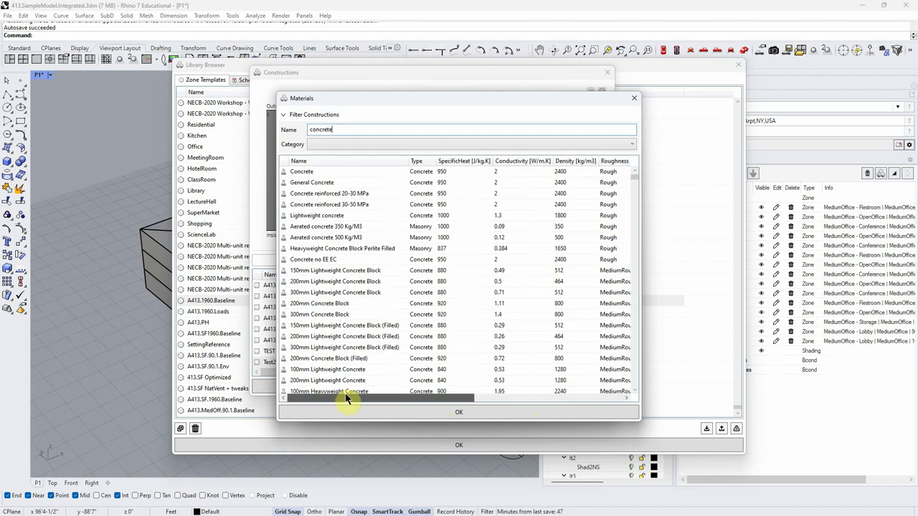
left_click(312, 193)
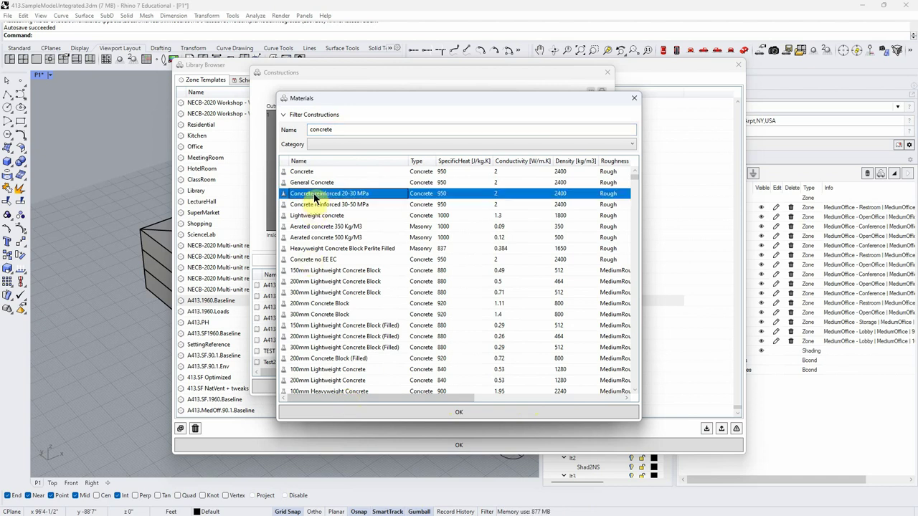
left_click(459, 413)
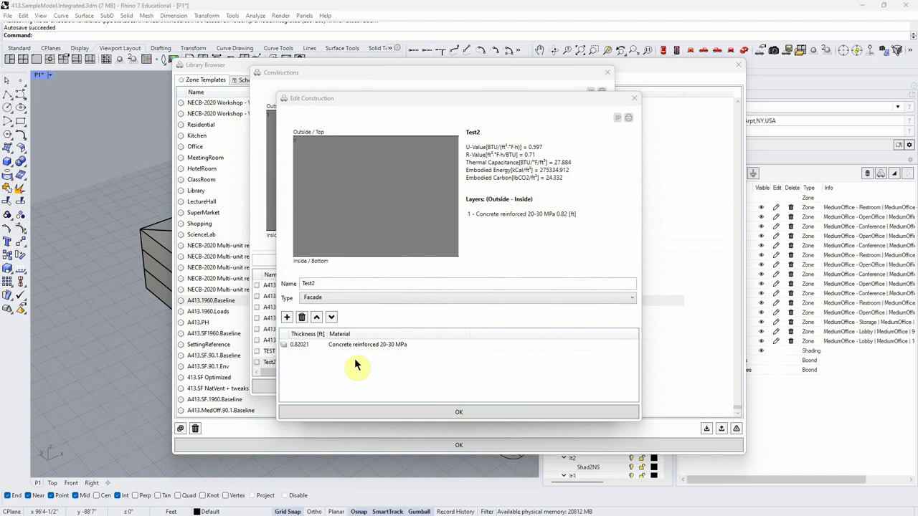
- Add a second layer to Test2 and assign it Insulation Expanded Polystyrene - Extruded, filtering the materials by "insula"
left_click(287, 319)
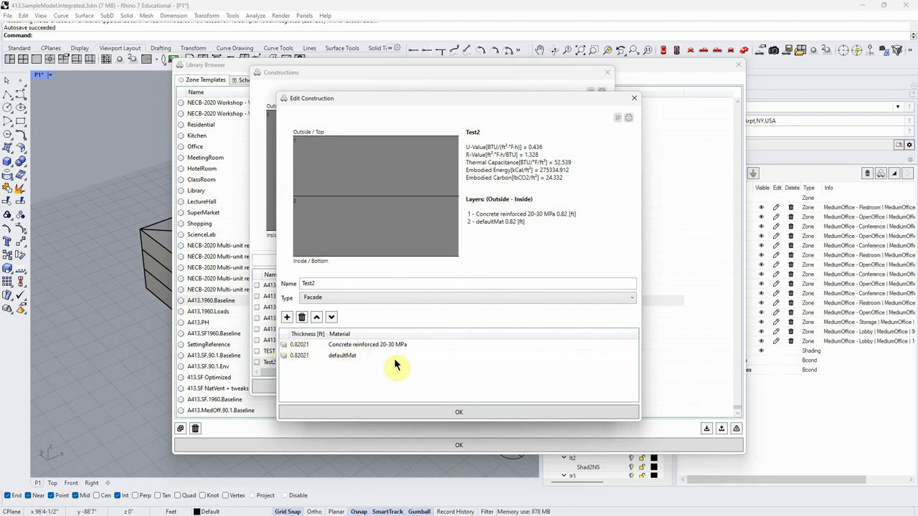
double_click(344, 357)
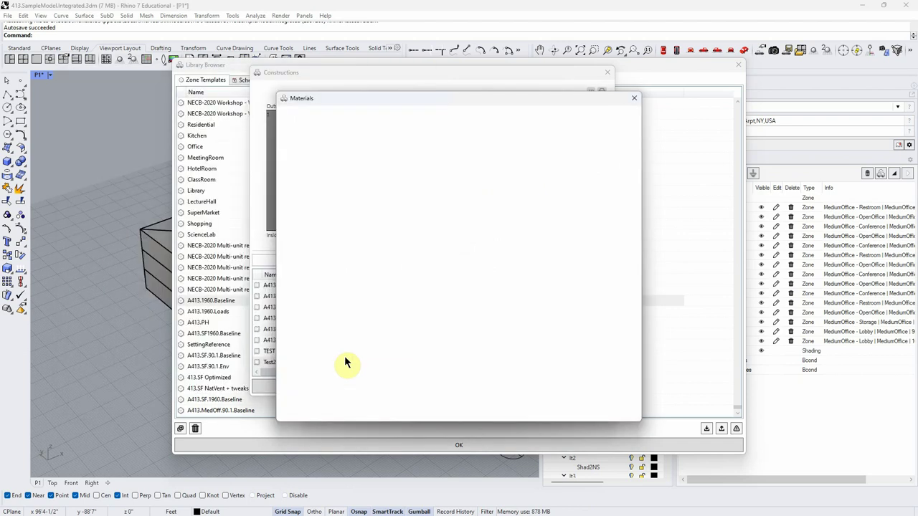
left_click(336, 130)
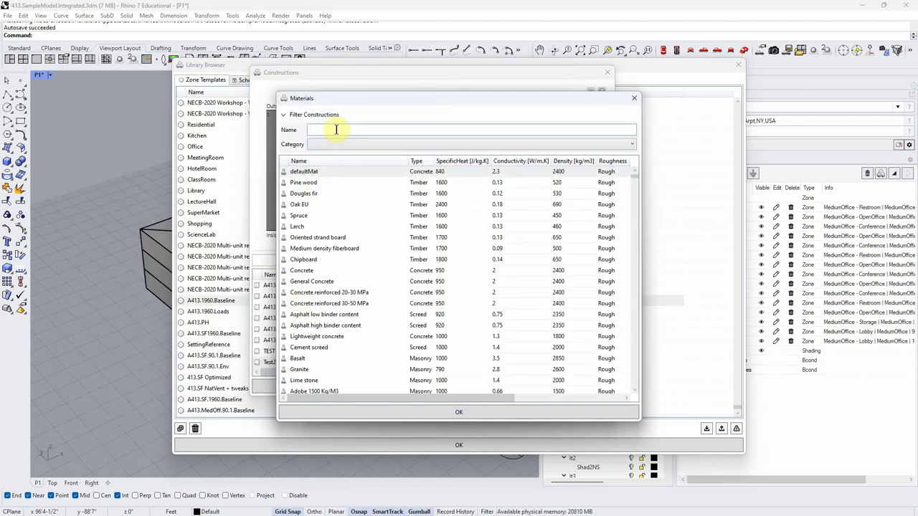
type("eps")
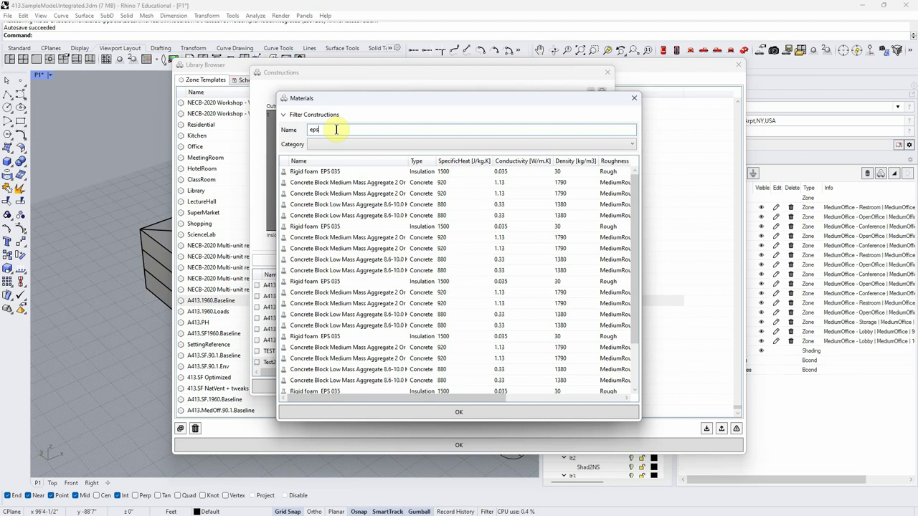
key("BackSpace")
key("BackSpace")
key("BackSpace")
type("i")
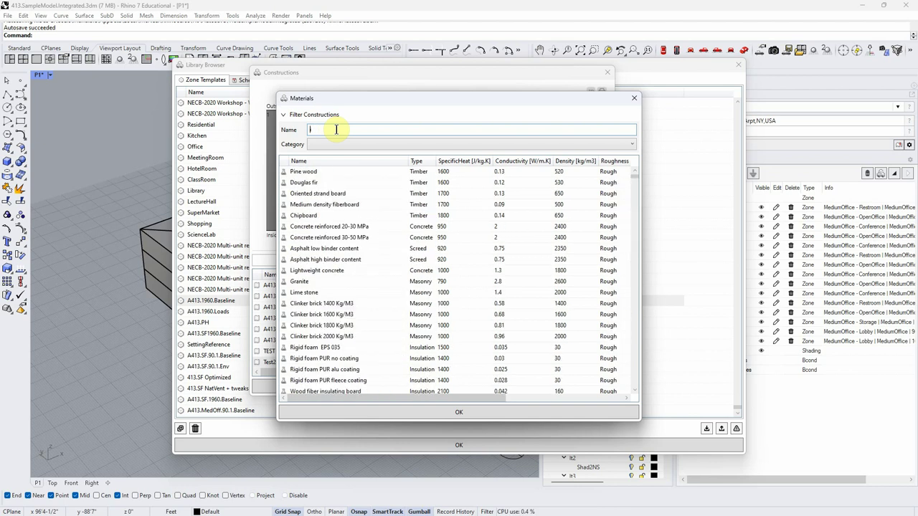
type("nsula")
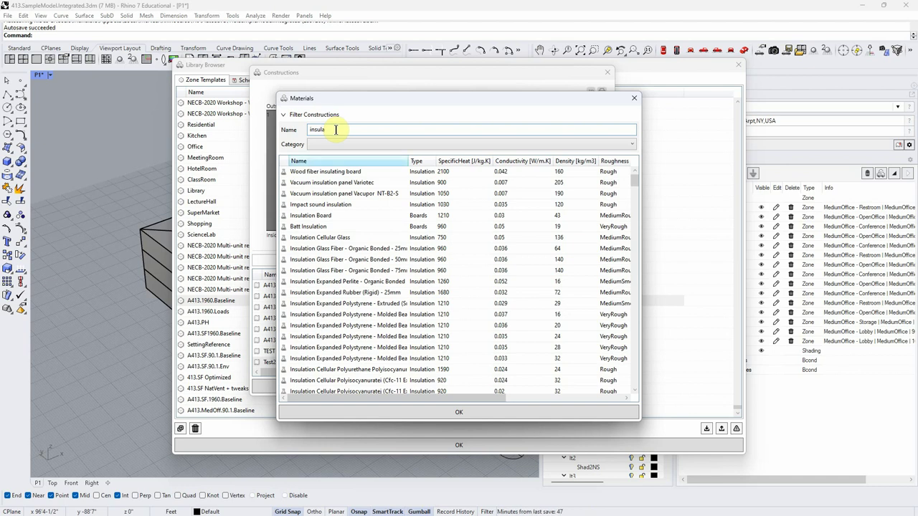
left_click(339, 303)
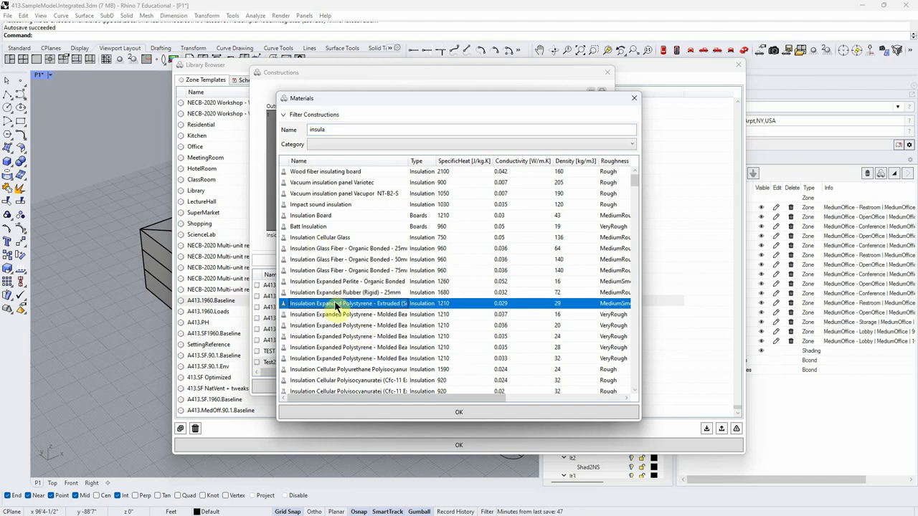
left_click(459, 412)
- Set the thickness of the polystyrene insulation layer to 1 ft
left_click(303, 359)
left_click(309, 357)
type("1")
key("Return")
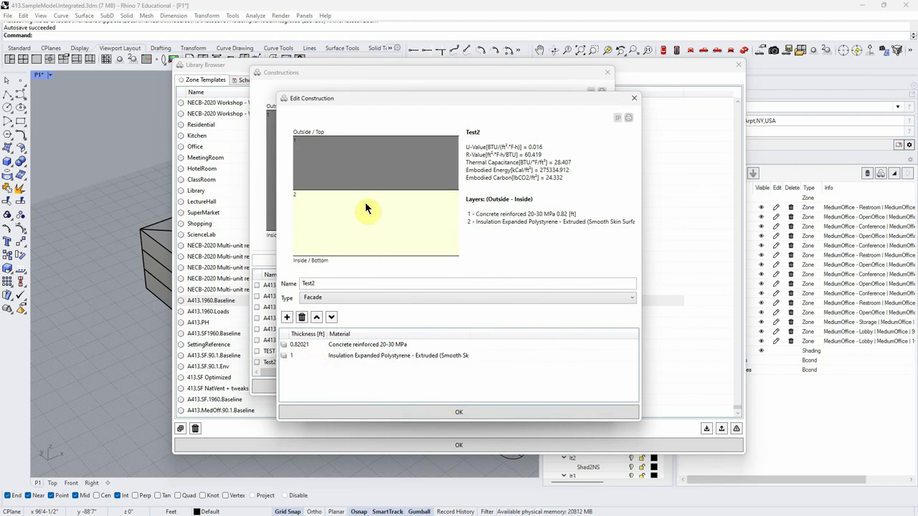
- Move the insulation layer of Test2 to the outside of the concrete and accept the edited construction
left_click(310, 137)
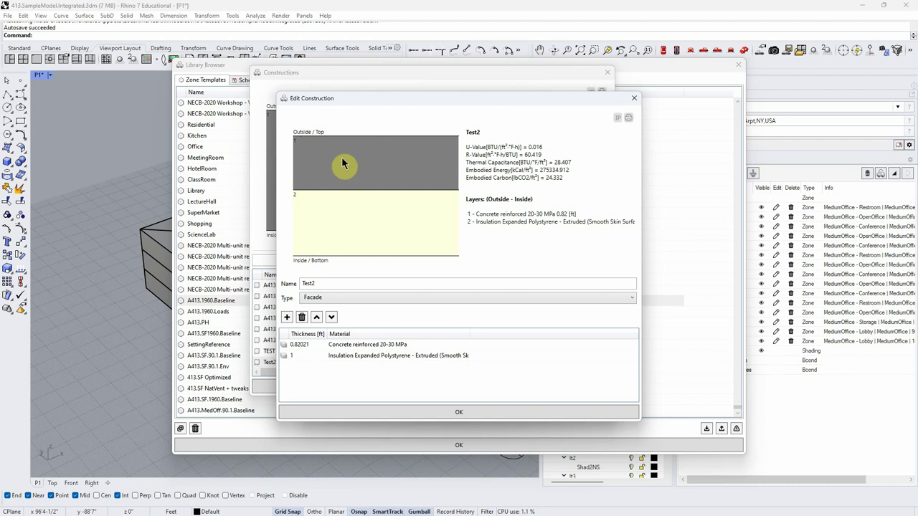
left_click(337, 228)
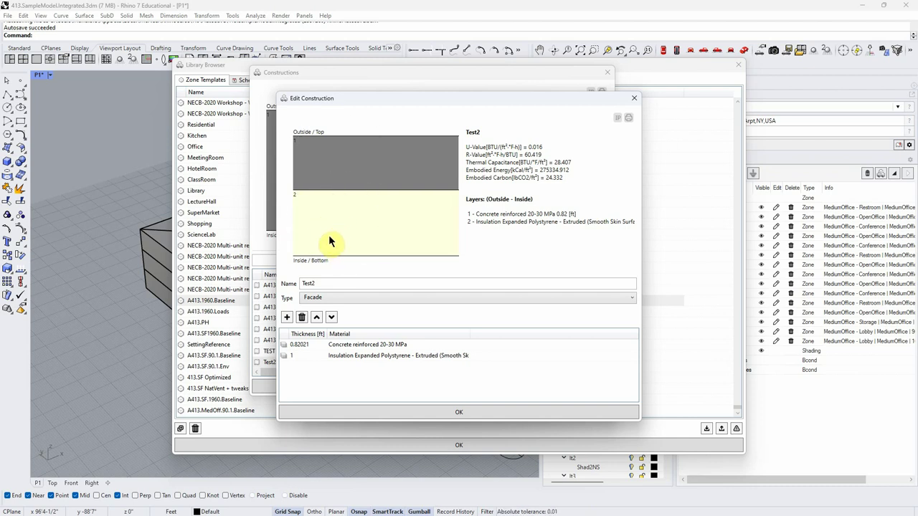
left_click(330, 242)
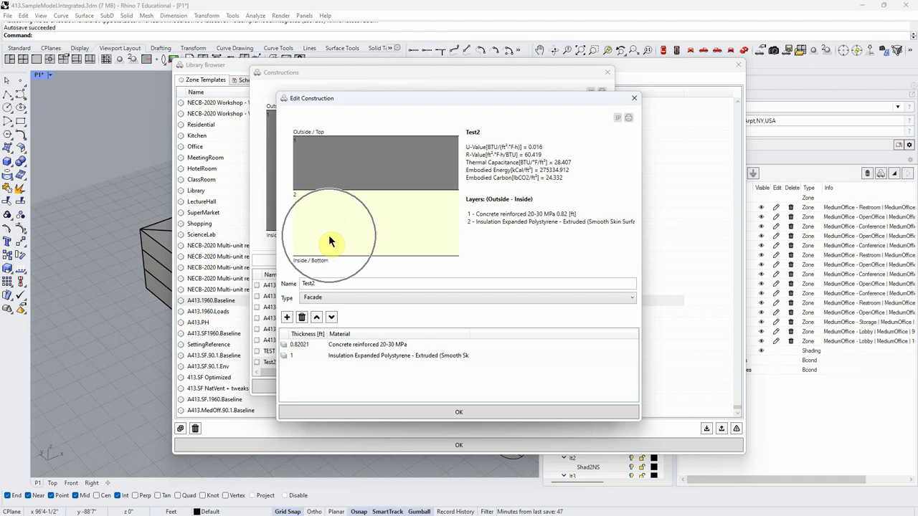
left_click(310, 358)
left_click(316, 317)
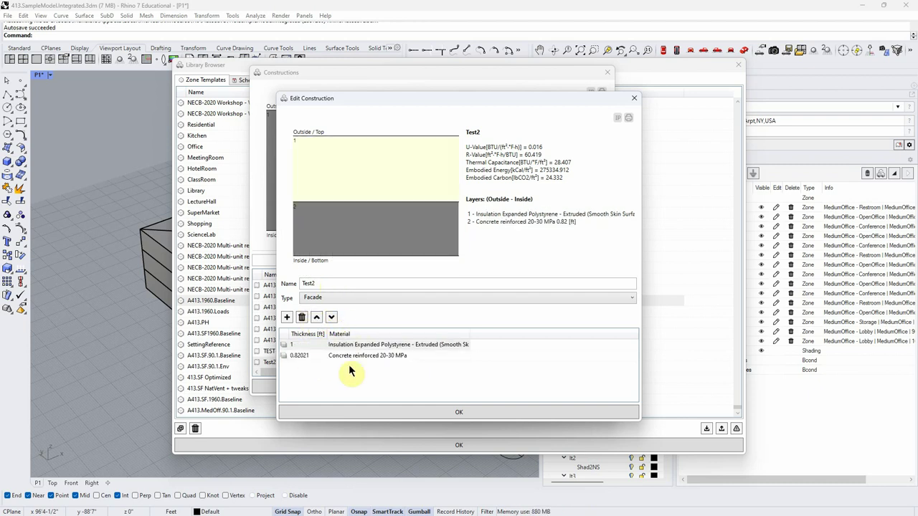
left_click(330, 151)
left_click(338, 235)
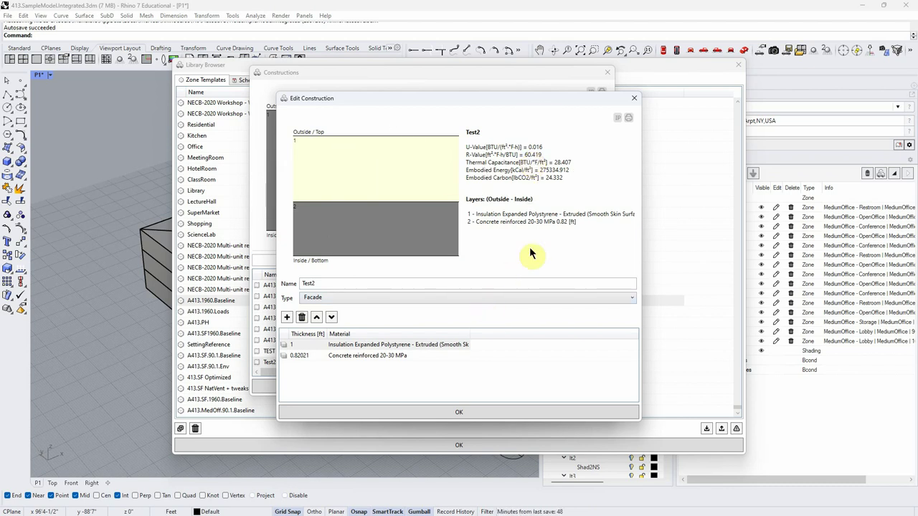
left_click(452, 415)
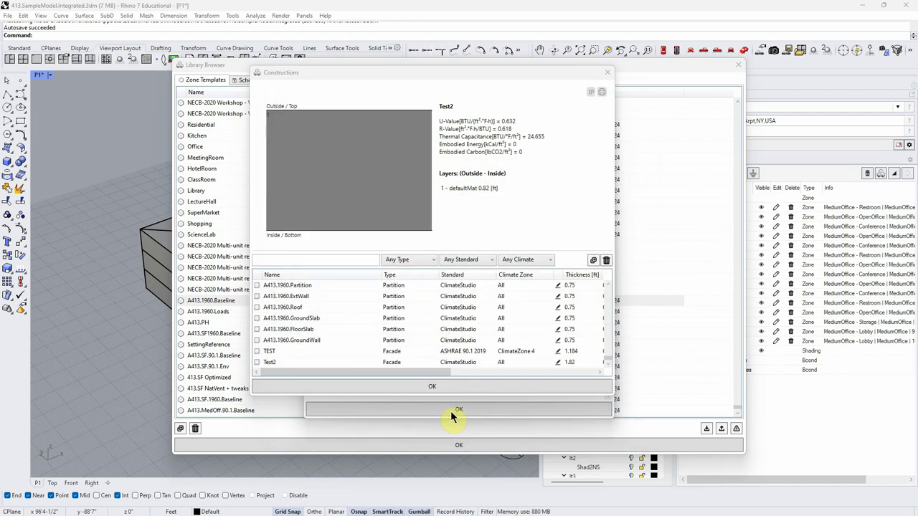
scroll(344, 323, "up", 5)
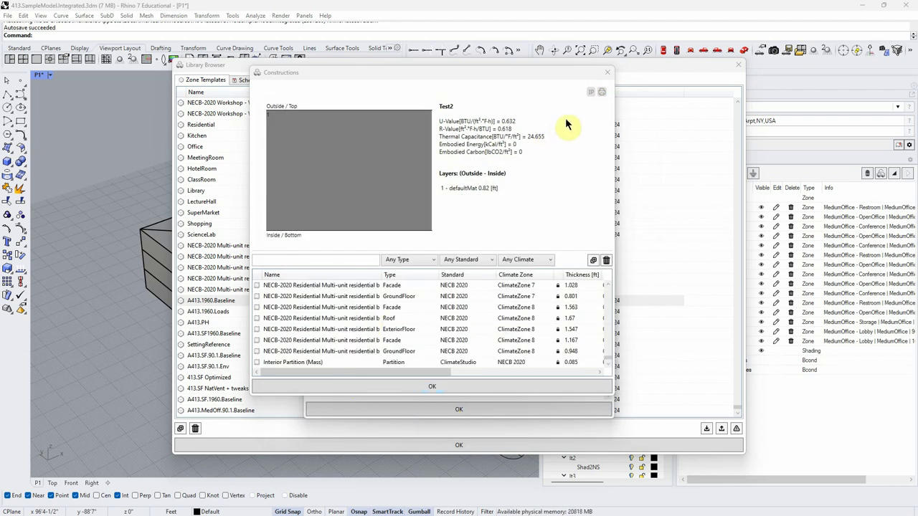
- Close the construction library and switch the zone template's infiltration method to Air Changes per Hour
left_click(608, 72)
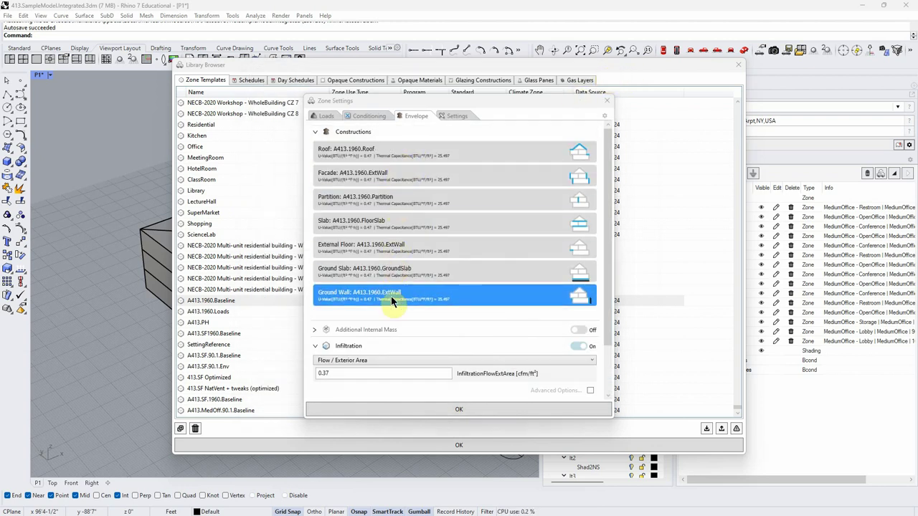
left_click(588, 361)
left_click(361, 373)
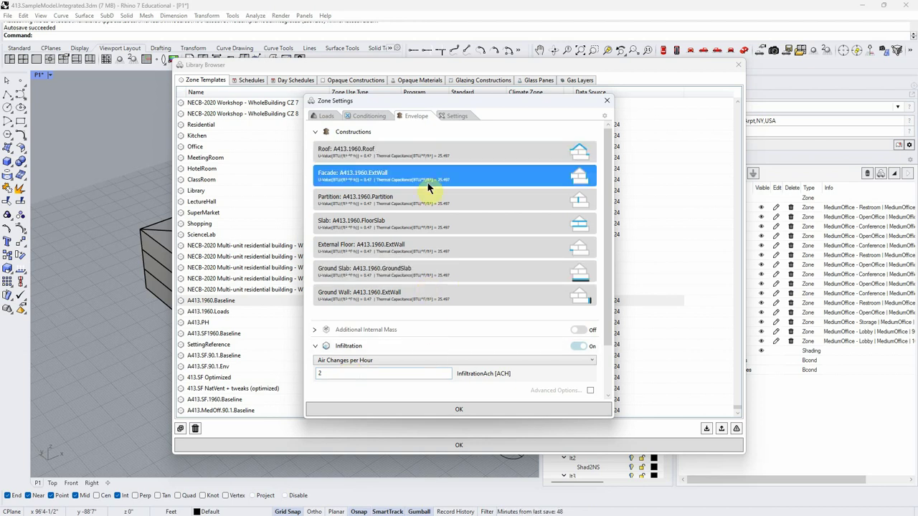
- Check the zone template's Settings and Envelope categories, and close the zone settings and the library browser
left_click(455, 115)
left_click(417, 117)
left_click(607, 100)
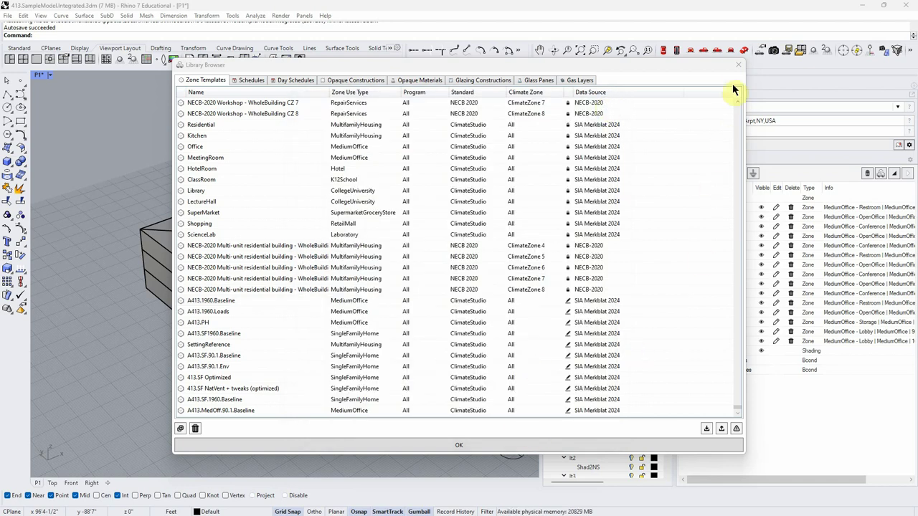
left_click(737, 66)
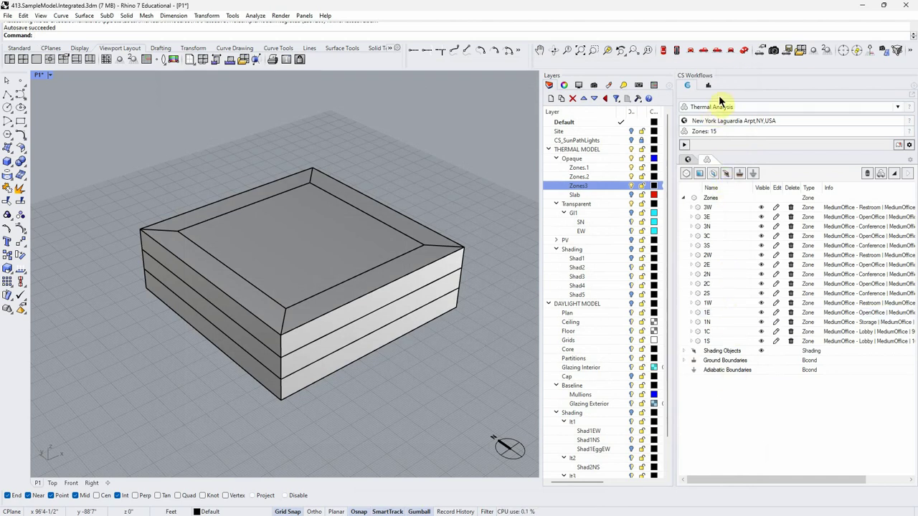
- Examine the monthly energy use chart of the Ta.1960.Baseline result in an enlarged results view
left_click(710, 86)
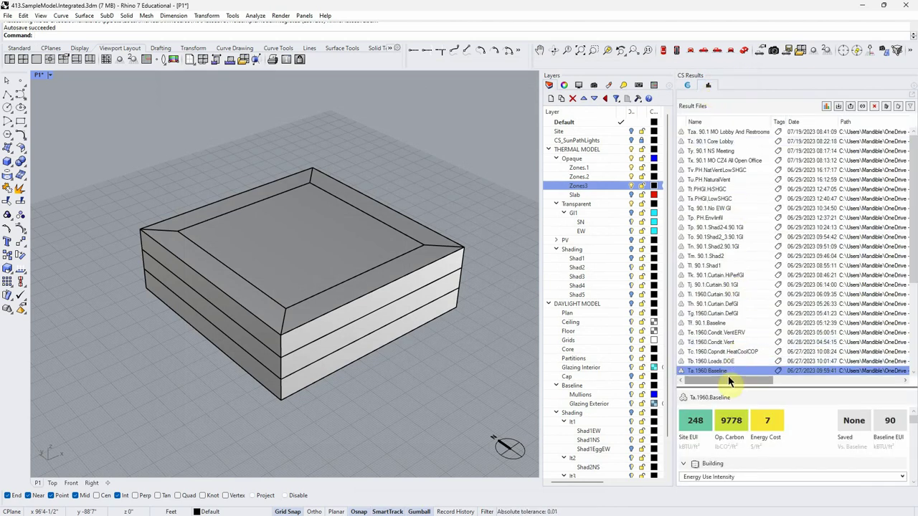
left_click_drag(742, 388, 746, 220)
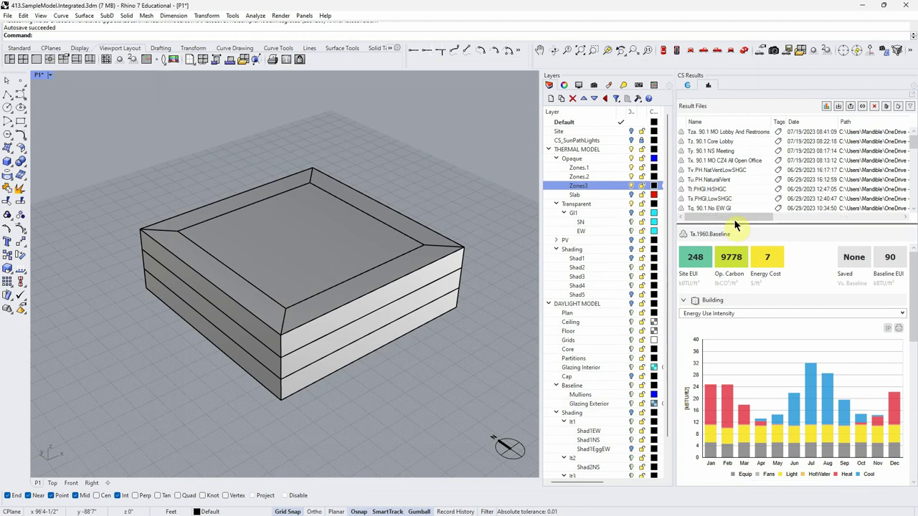
left_click(693, 260)
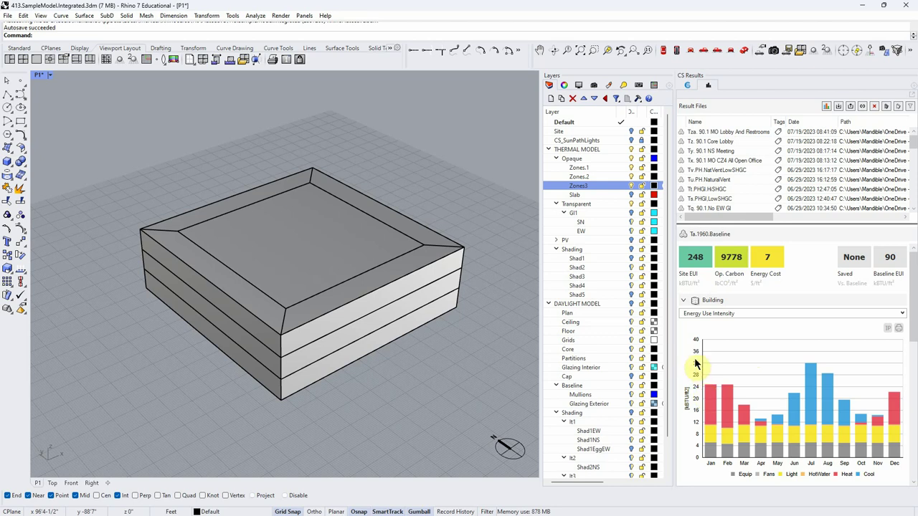
left_click_drag(715, 224, 717, 243)
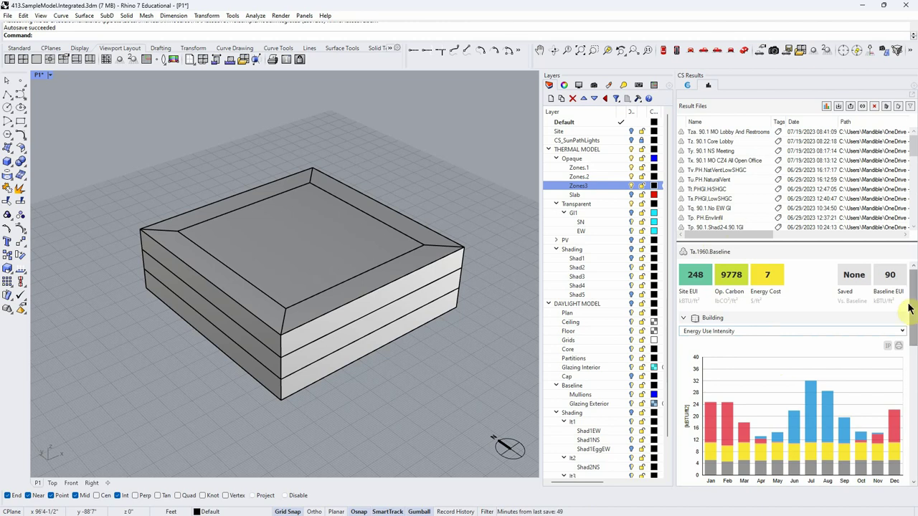
scroll(916, 310, "down", 2)
scroll(916, 309, "down", 3)
scroll(916, 316, "up", 3)
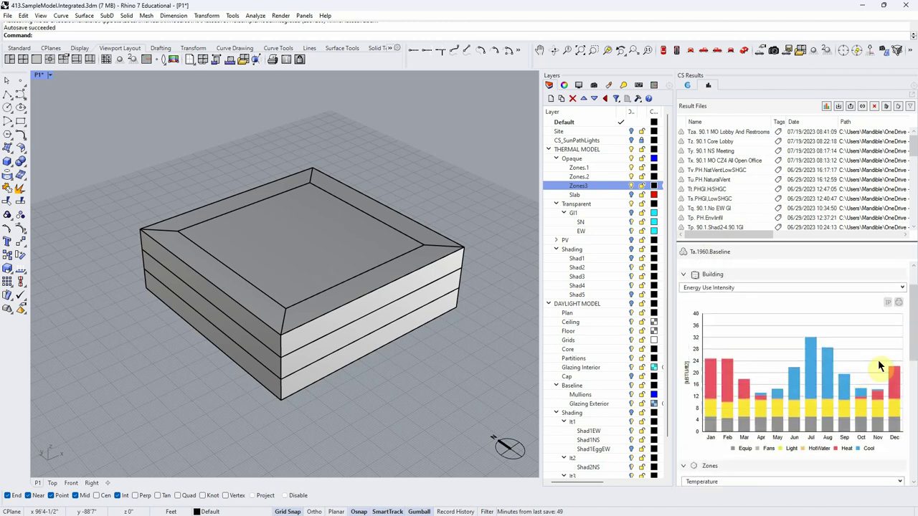
scroll(915, 332, "up", 1)
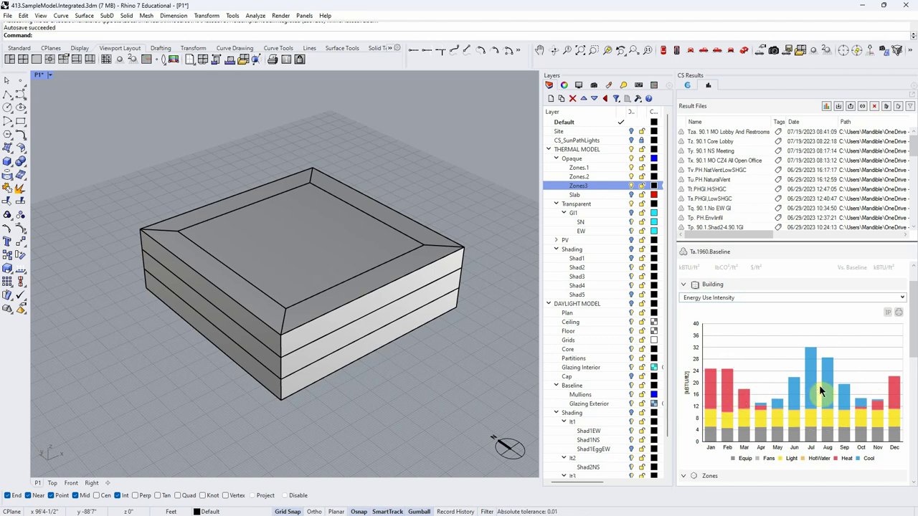
- View the building's Energy Flows chart for Ta.1960.Baseline and return to the Energy Use Intensity chart
left_click(902, 298)
left_click(743, 335)
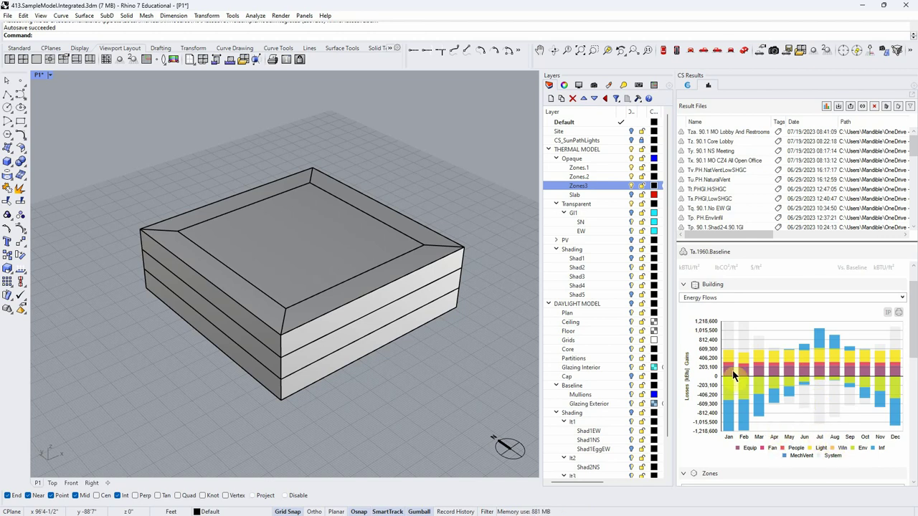
left_click(902, 298)
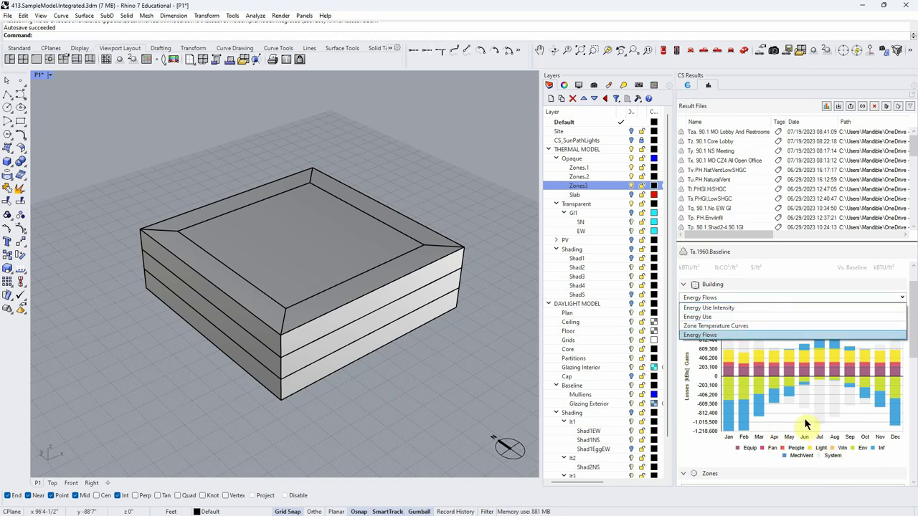
left_click(719, 306)
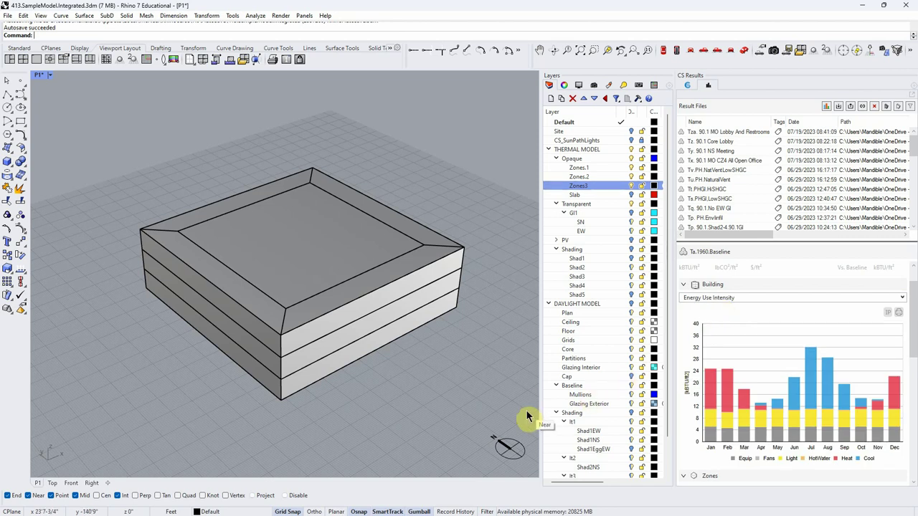
right_click_drag(467, 416, 352, 414)
scroll(328, 426, "up", 3)
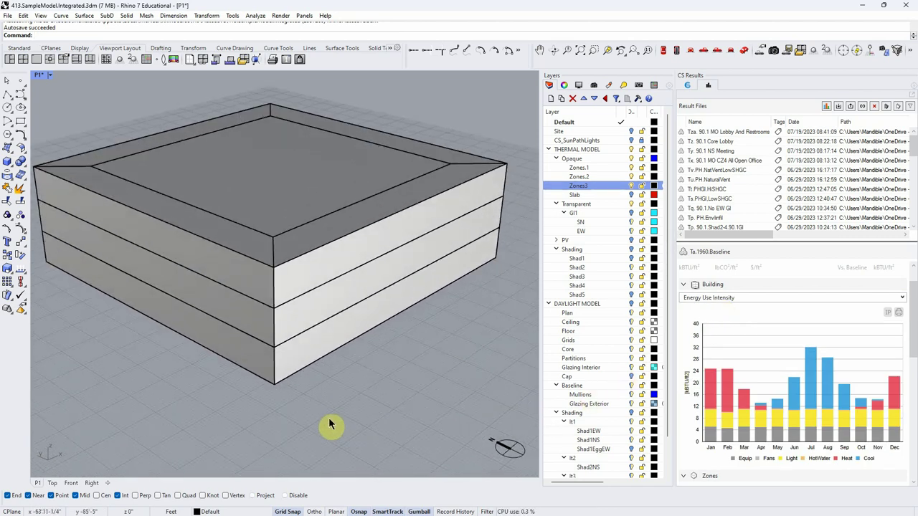
scroll(328, 426, "down", 1)
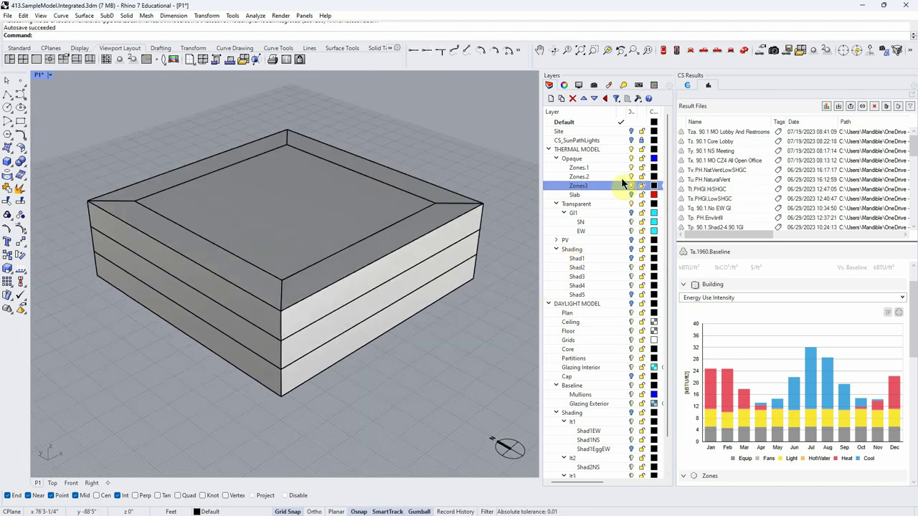
right_click_drag(502, 311, 488, 311)
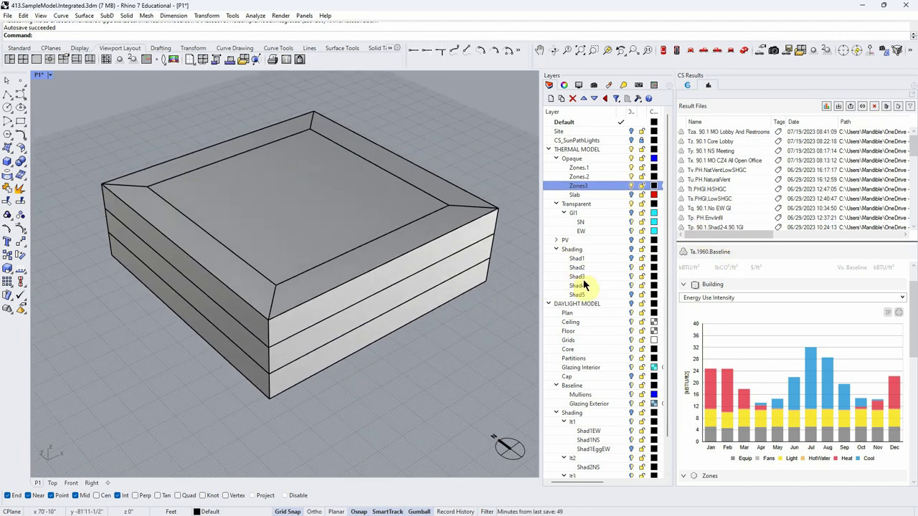
- Enlarge the list of result files and select the Tb.1960.Loads.DOE run
left_click_drag(763, 239, 779, 385)
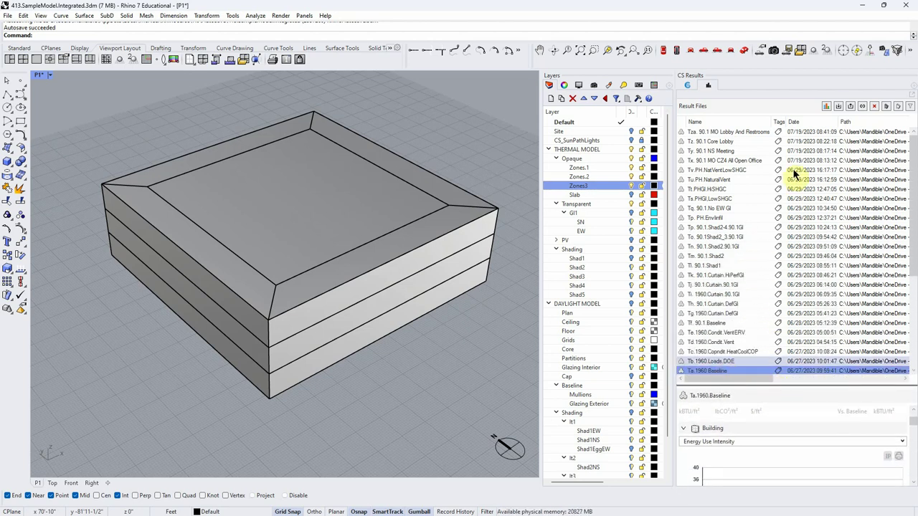
left_click(725, 362)
- Open the settings of the A413.SF1960.Baseline zone template from the thermal analysis library
left_click(688, 87)
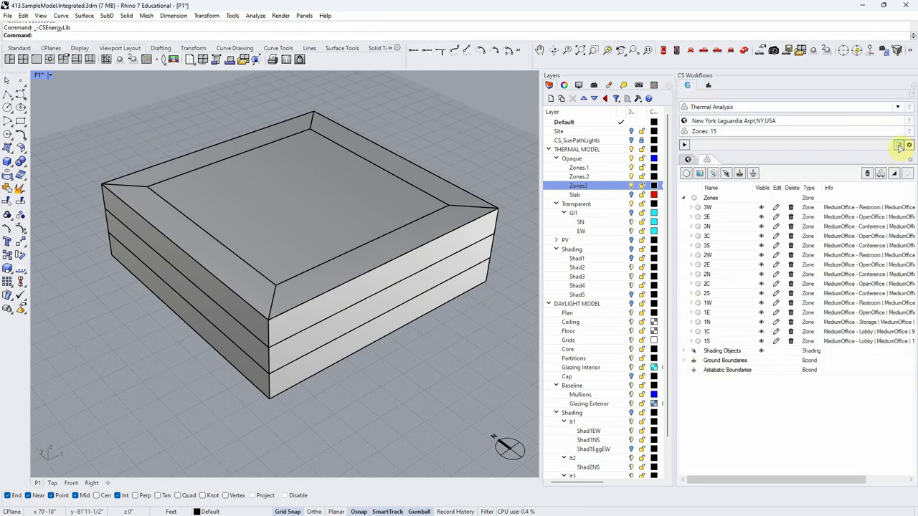
left_click(899, 146)
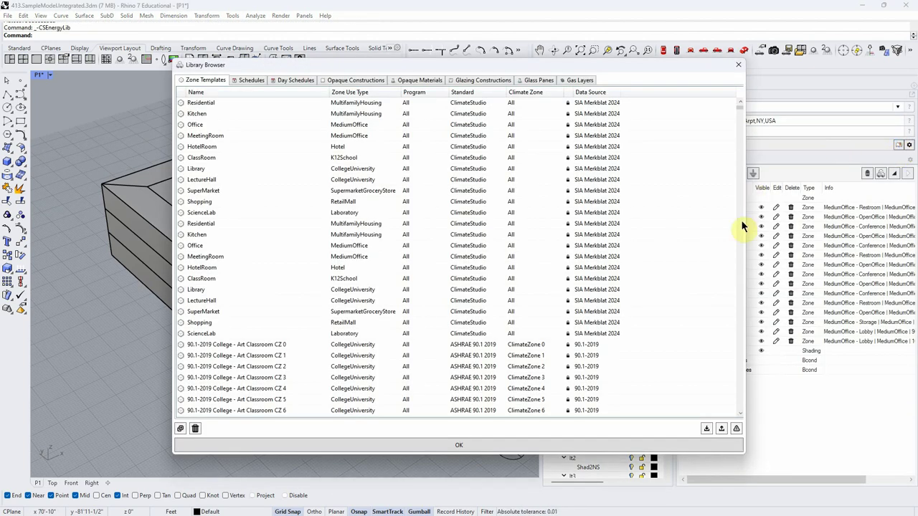
left_click_drag(738, 121, 739, 416)
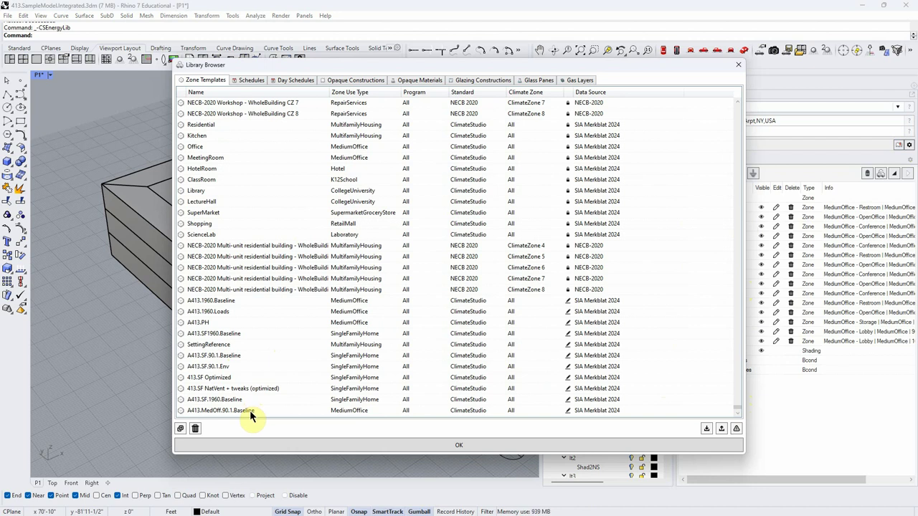
left_click(233, 335)
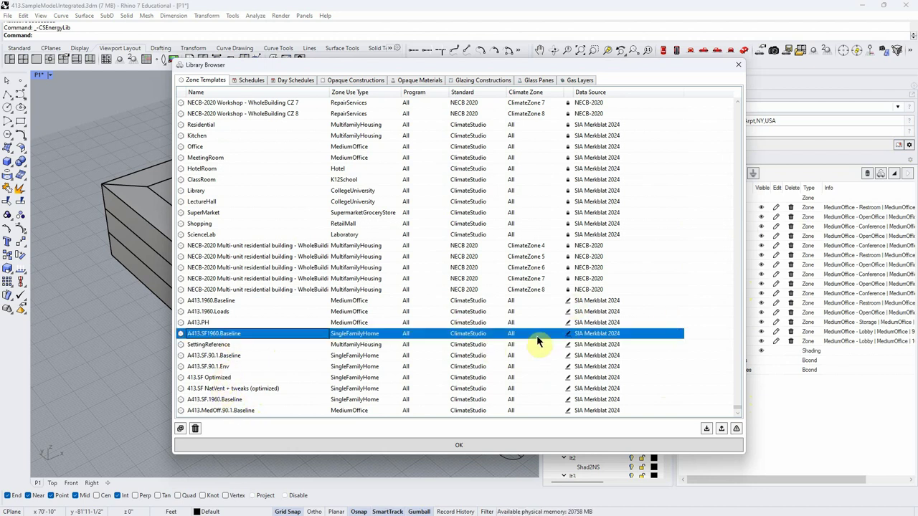
left_click(568, 337)
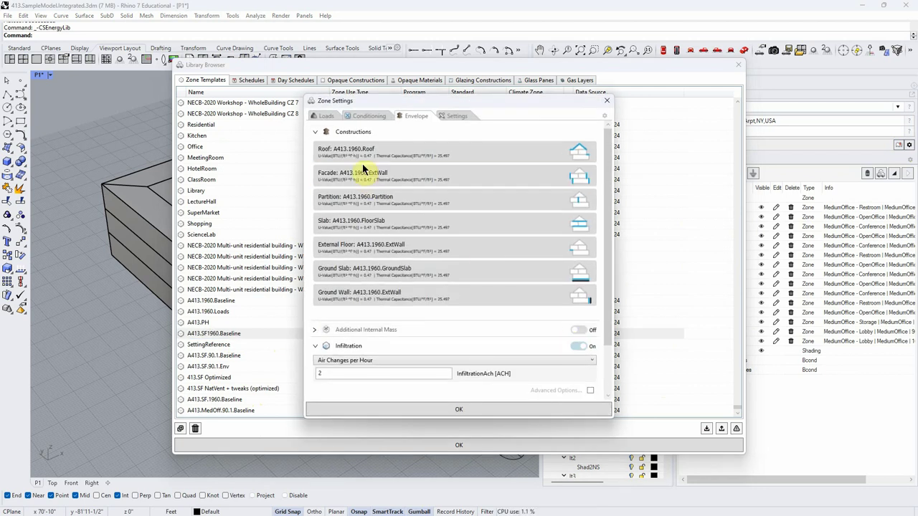
- Review the template's heating and cooling settings, and consult the Outputs sheet of the run tracker workbook in Excel before minimizing it
left_click(366, 116)
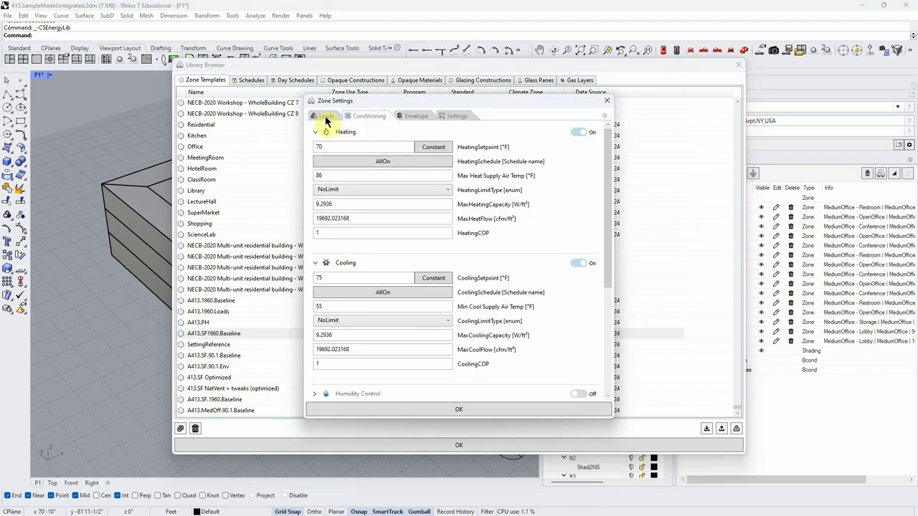
key("alt+Tab")
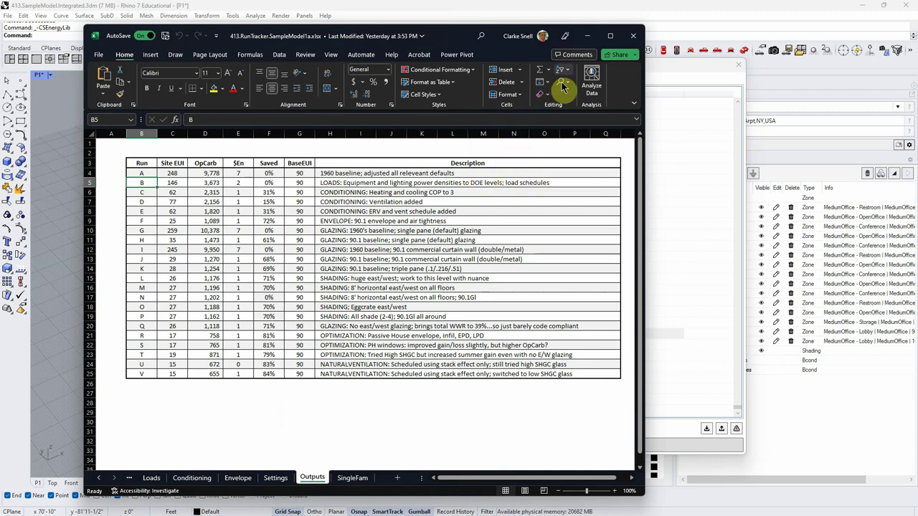
left_click(588, 36)
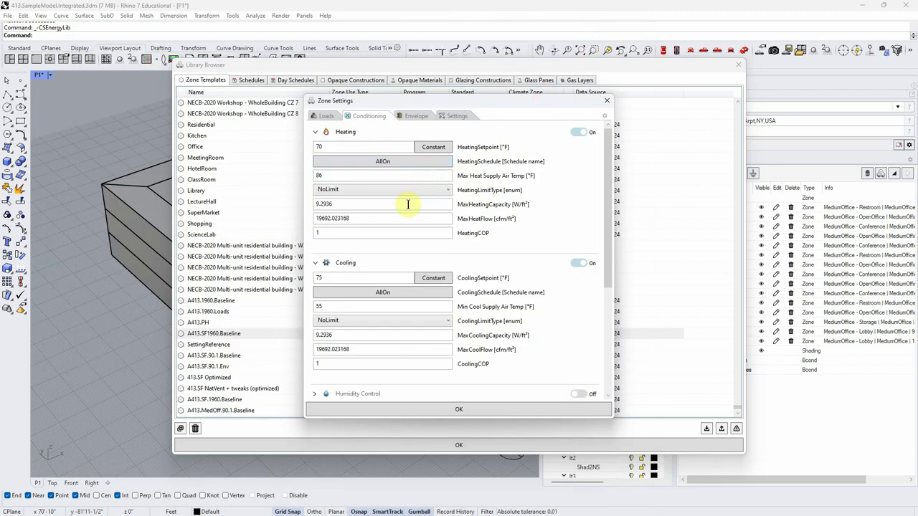
- Review the load settings of A413.SF1960.Baseline and highlight its People Density value
left_click(326, 116)
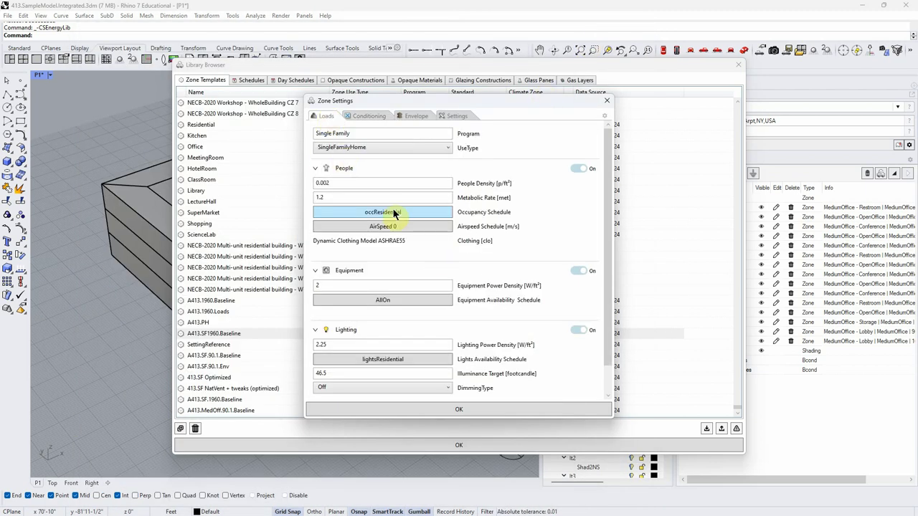
left_click(335, 183)
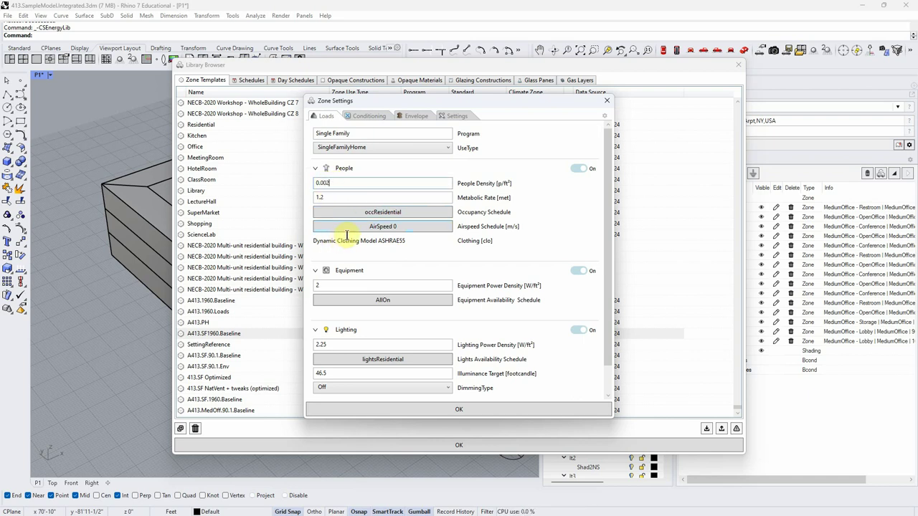
double_click(329, 183)
left_click(335, 183)
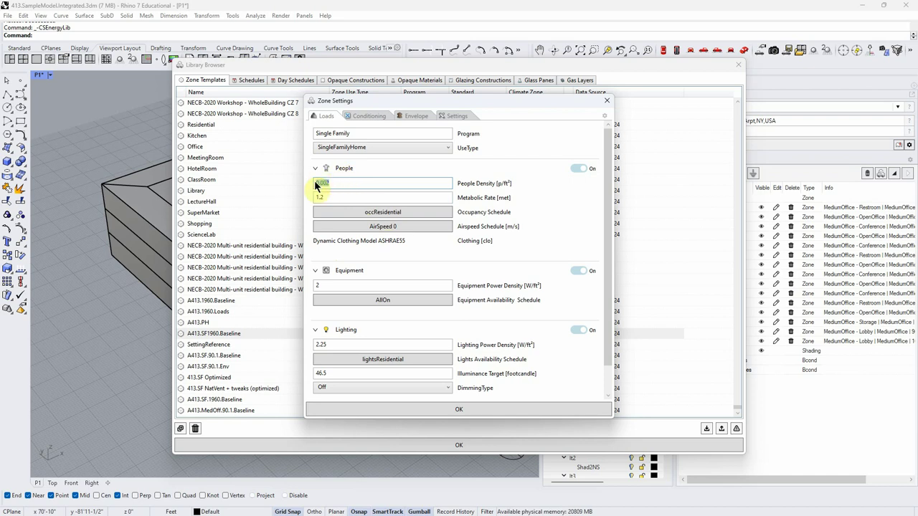
left_click_drag(321, 183, 334, 198)
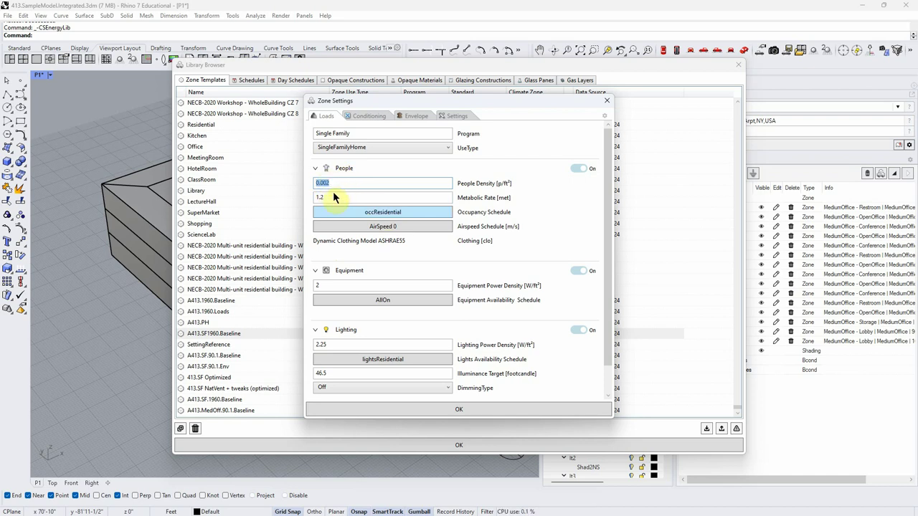
- Open the occupancy schedule library, filter it to the Occupancy category, preview 9am-6pm Weekdays and reselect occResidential
left_click(383, 213)
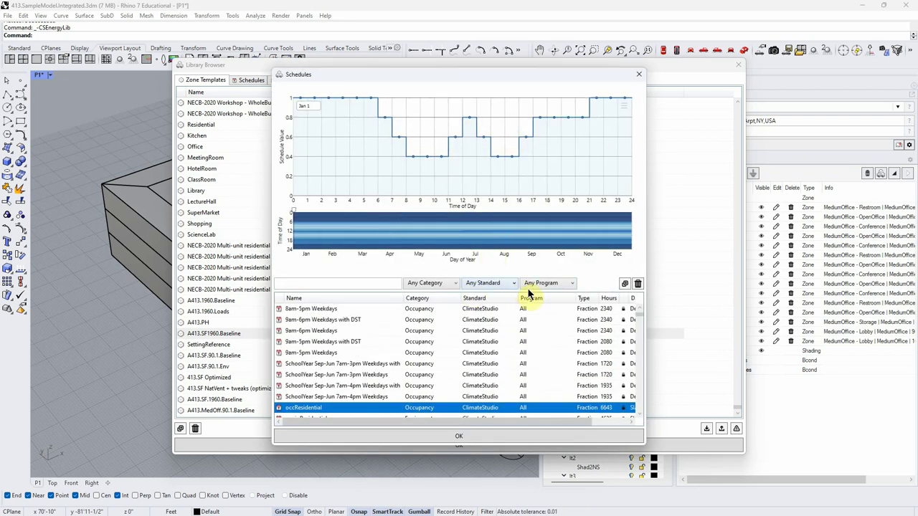
left_click(449, 283)
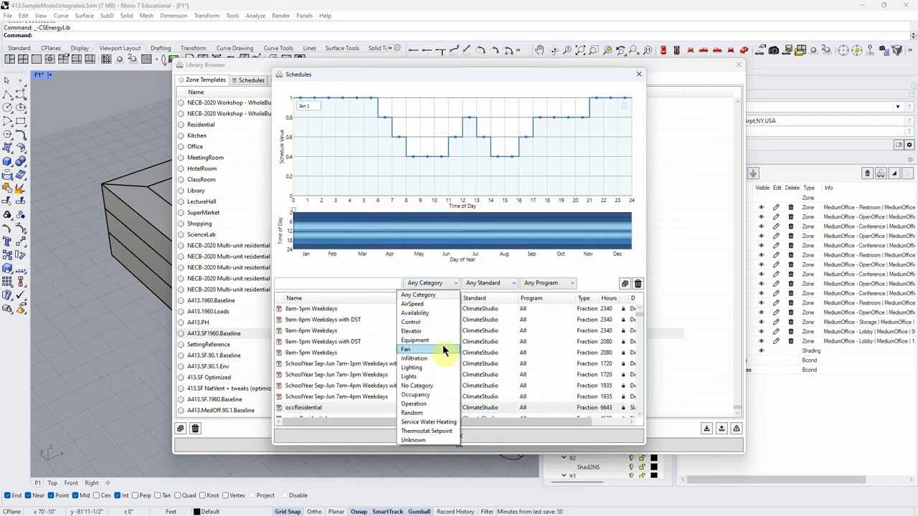
left_click(435, 397)
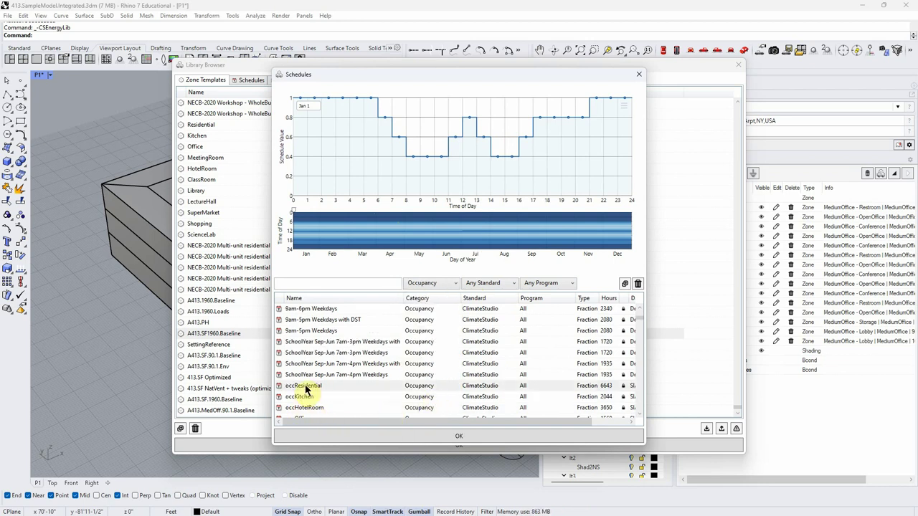
left_click(323, 310)
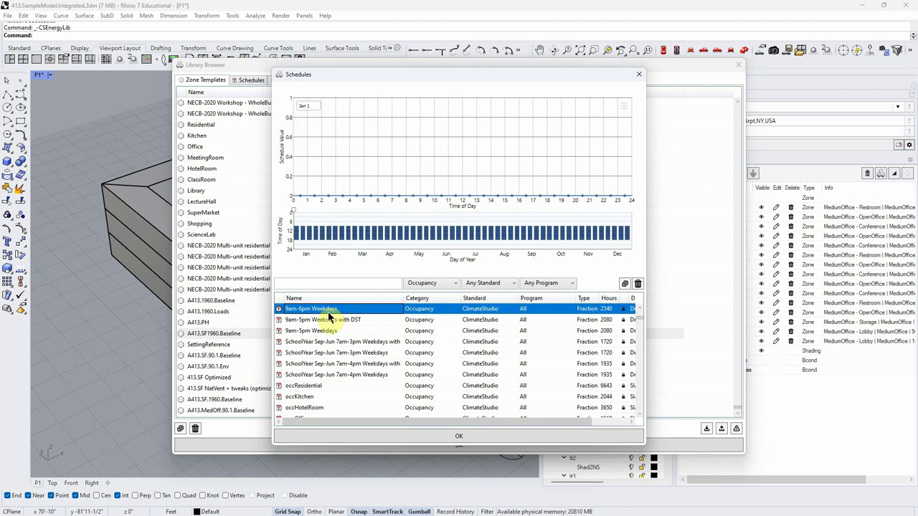
left_click(307, 386)
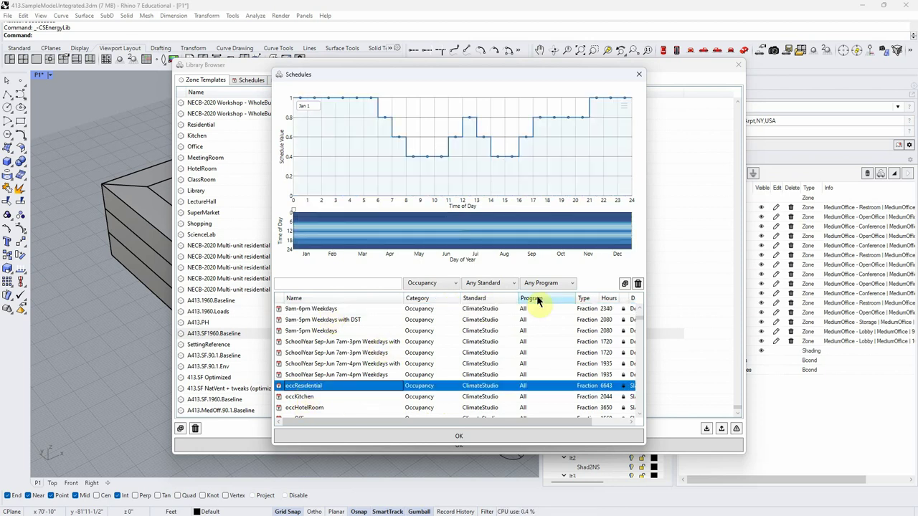
mouse_move(342, 109)
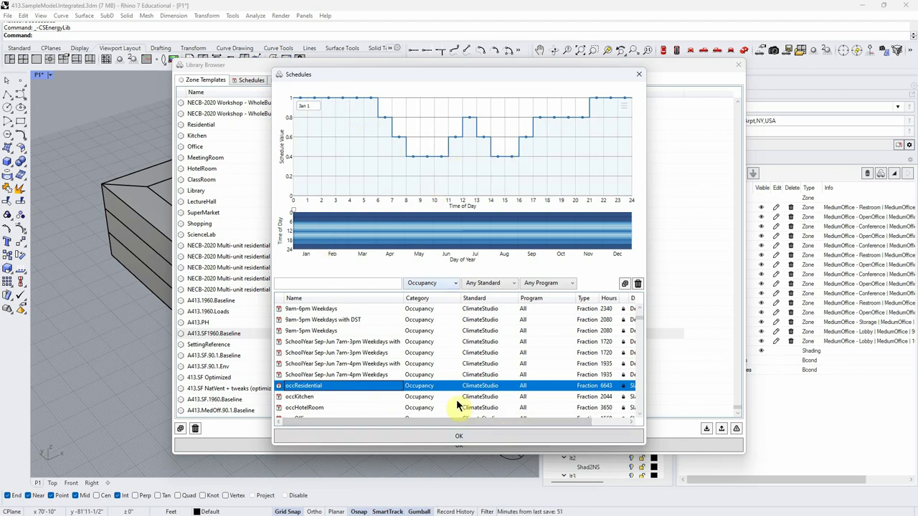
- Review the equipment, lighting and expanded Hot Water loads of A413.SF1960.Baseline, and close the zone settings and the library
left_click(414, 219)
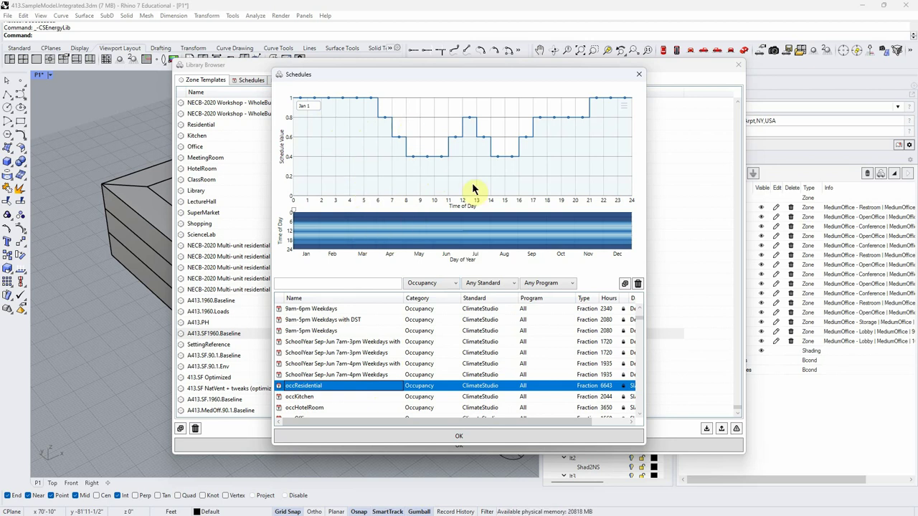
left_click(639, 75)
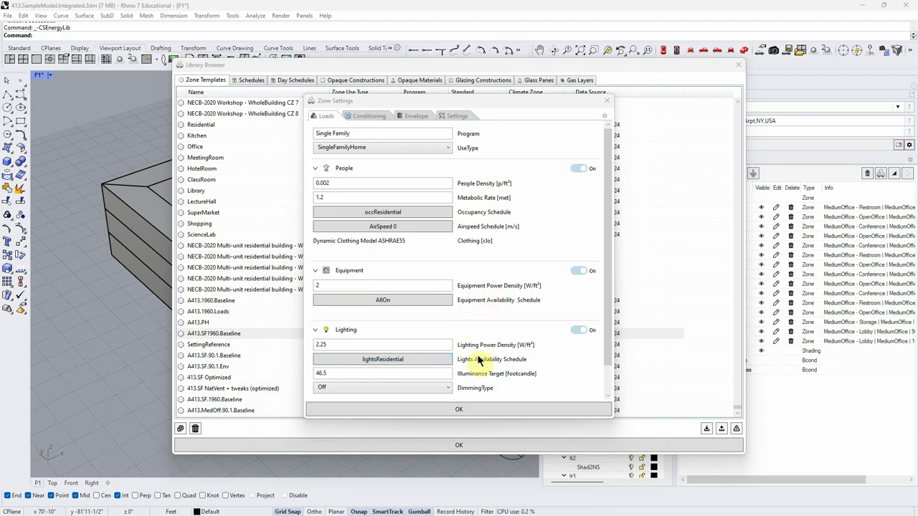
scroll(413, 356, "down", 1)
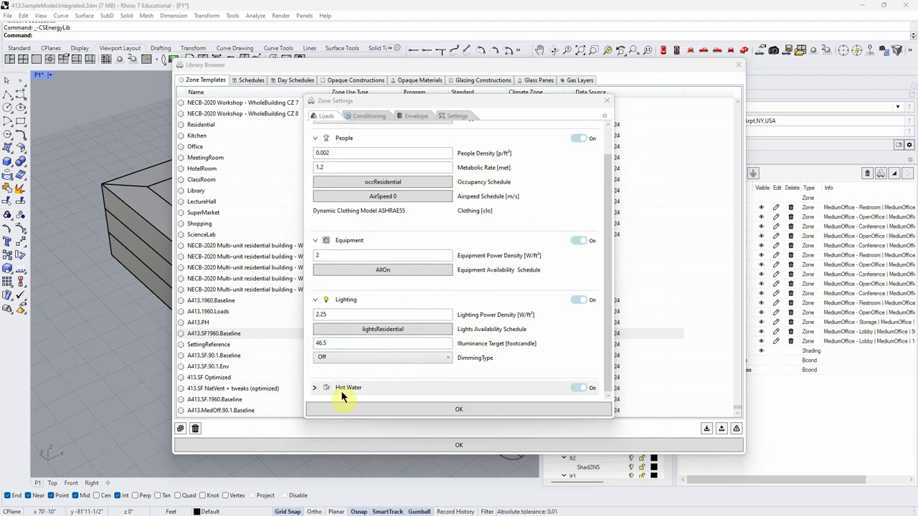
left_click(314, 387)
scroll(409, 361, "down", 2)
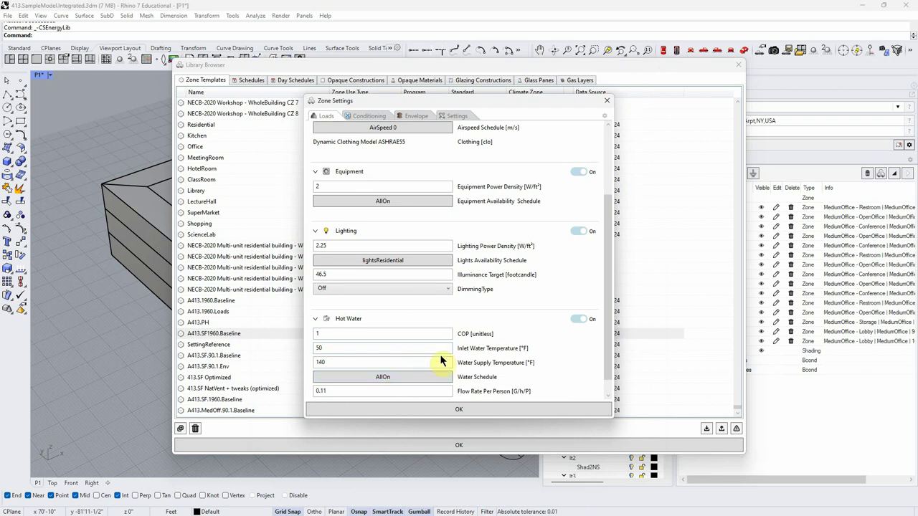
scroll(473, 344, "up", 3)
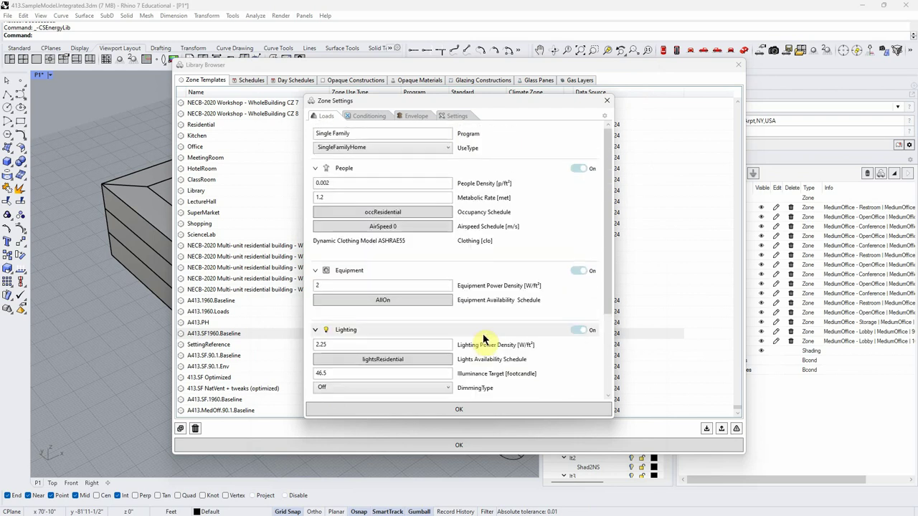
left_click(608, 103)
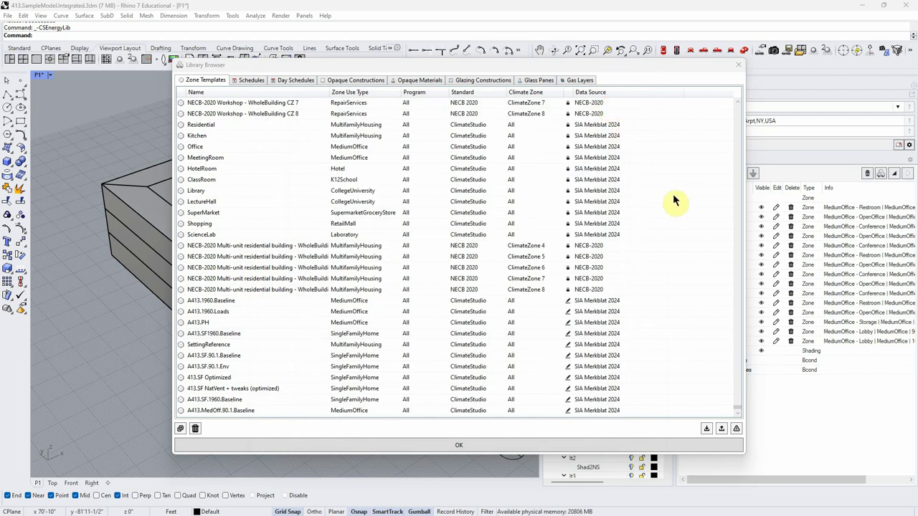
left_click(739, 65)
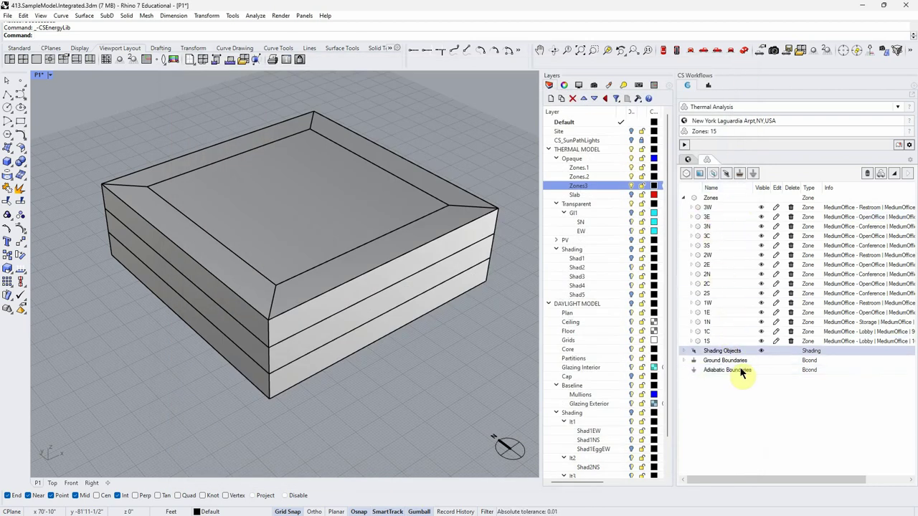
- Compare the results of Ta.1960.Baseline, Tb.1960.Loads.DOE and Tc.1960.Copndit.HeatCoolCOP, enlarging the results area to view the energy use chart
left_click(707, 85)
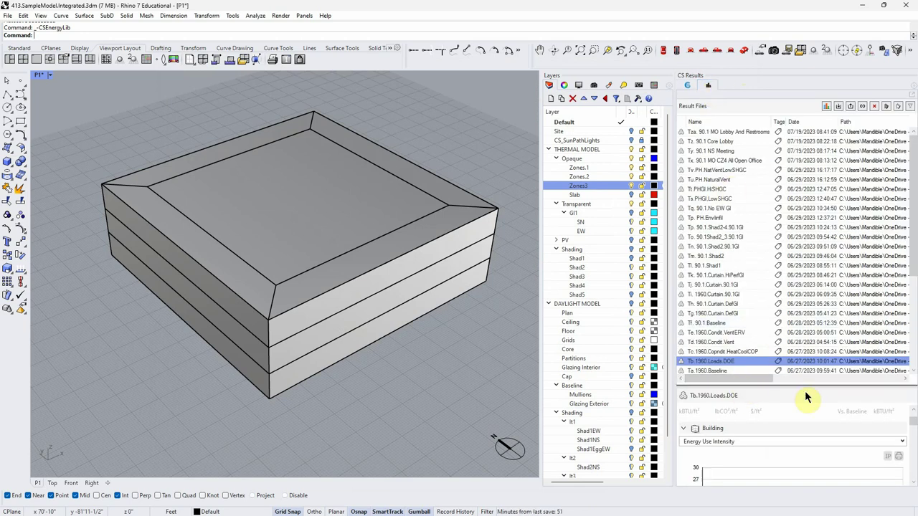
mouse_move(758, 389)
left_mouse_down()
mouse_move(759, 347)
mouse_move(758, 397)
left_mouse_up()
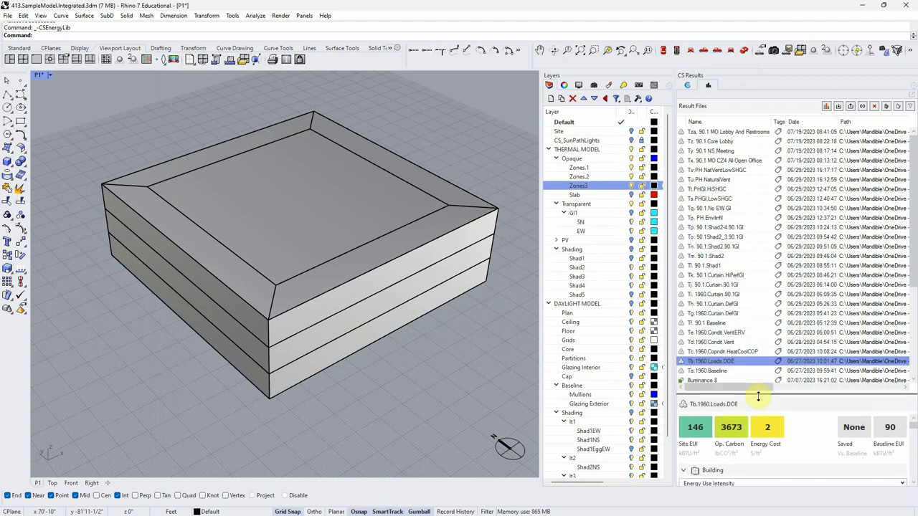
left_click(713, 372)
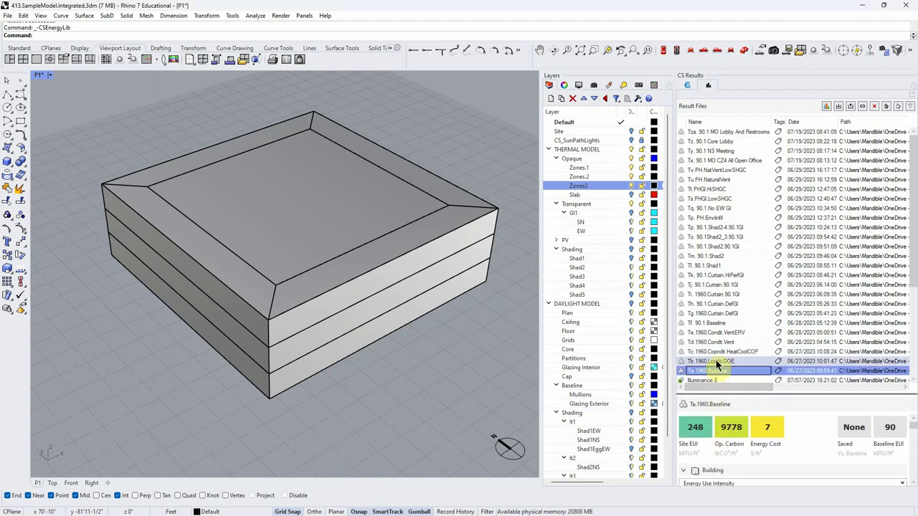
left_click(717, 363)
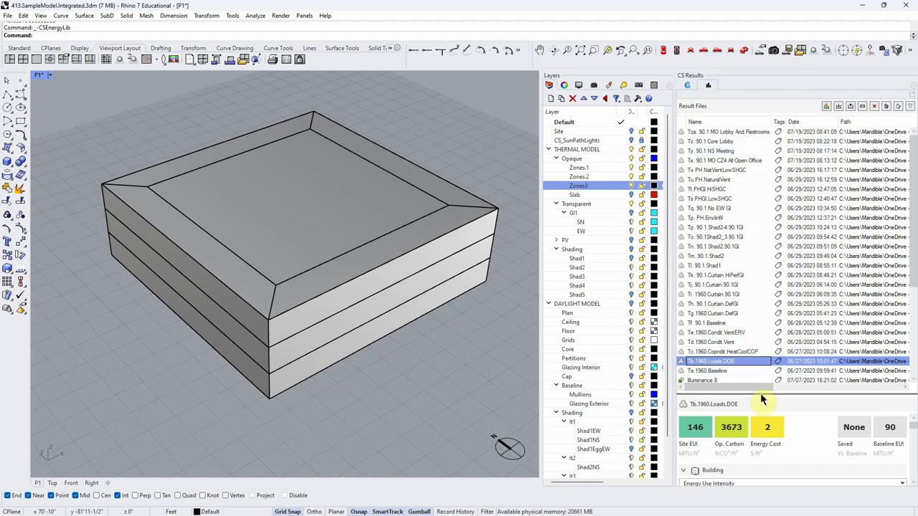
left_click(746, 352)
left_click_drag(767, 395, 754, 380)
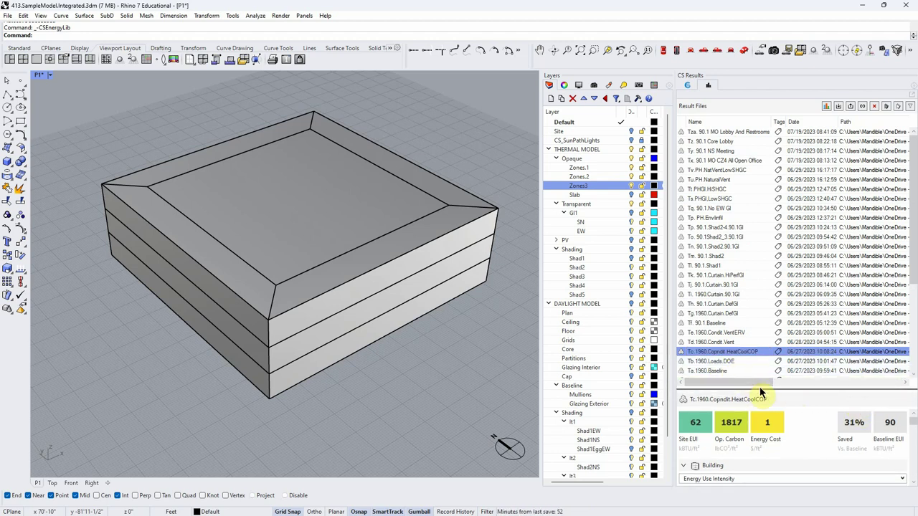
left_click_drag(732, 388, 721, 336)
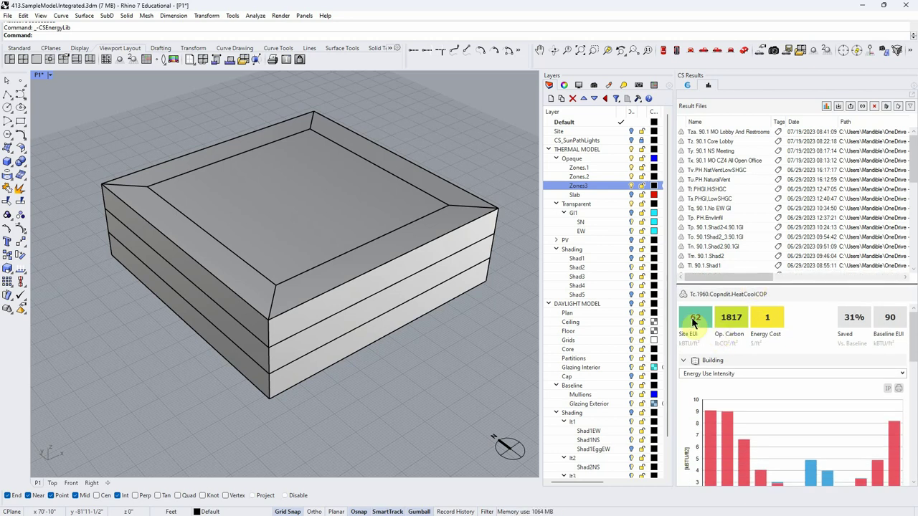
left_click_drag(797, 287, 731, 393)
- Review the Tb.1960.Loads.DOE and Tc.1960.Copndit.HeatCoolCOP results again, briefly highlighting a lower perimeter zone of the model in between
left_click(730, 362)
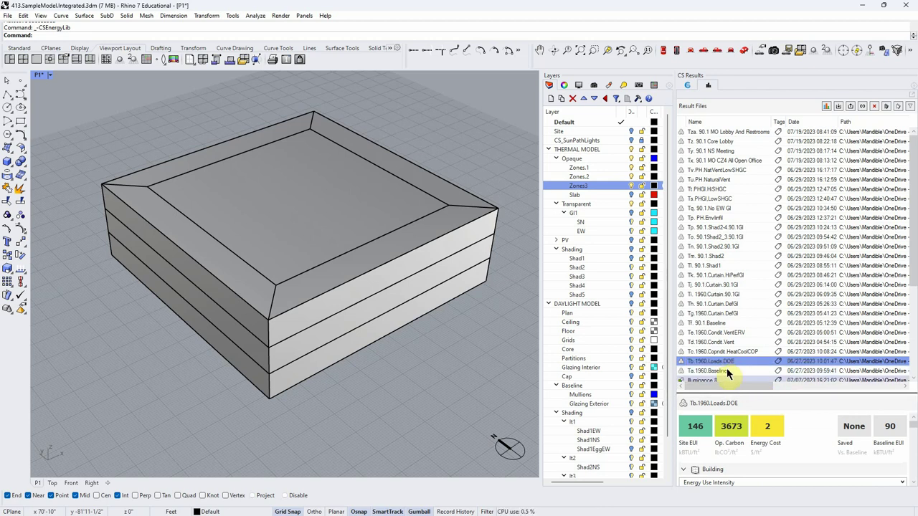
key("Left")
left_click(348, 343)
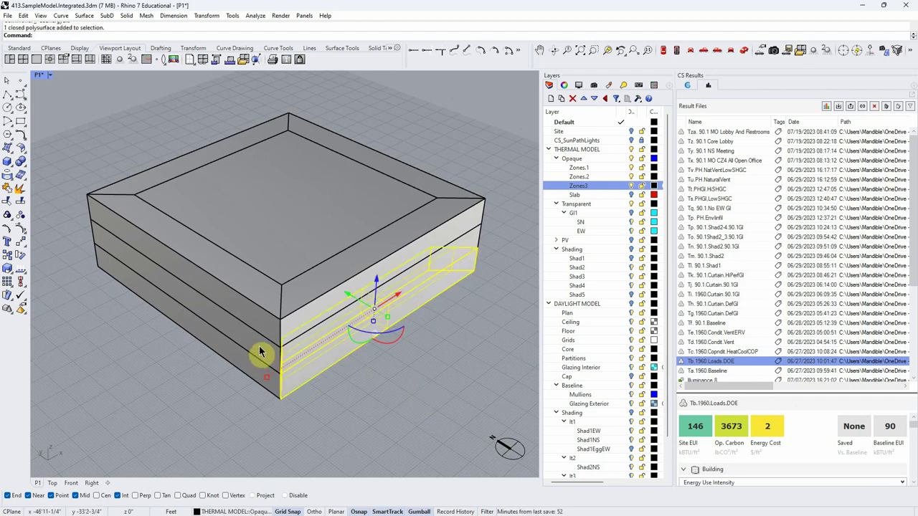
left_click(415, 375)
key("Left")
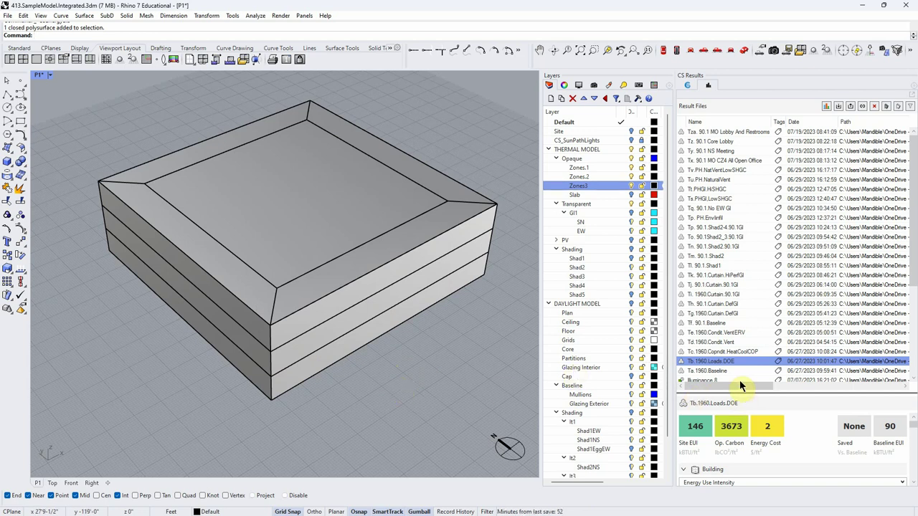
left_click(733, 352)
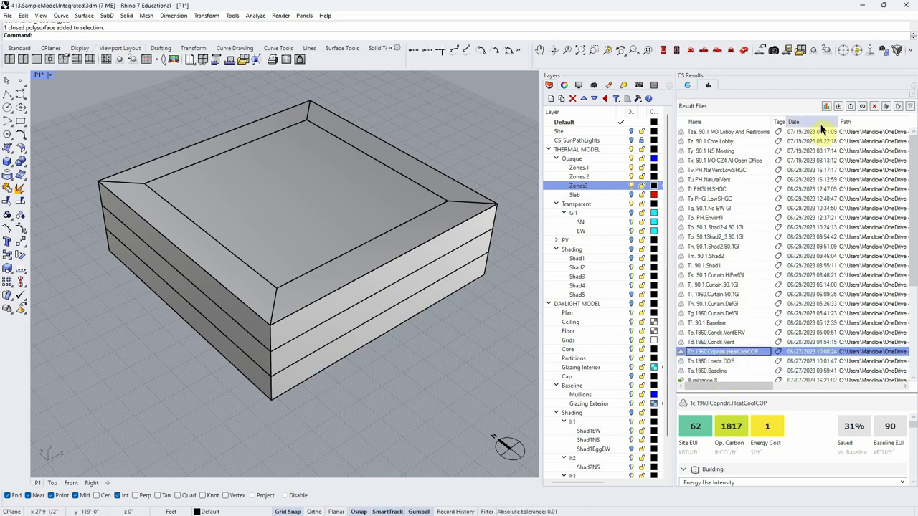
- Return to the Thermal Analysis workflow and open the conditioning settings of zone 3W
left_click(688, 86)
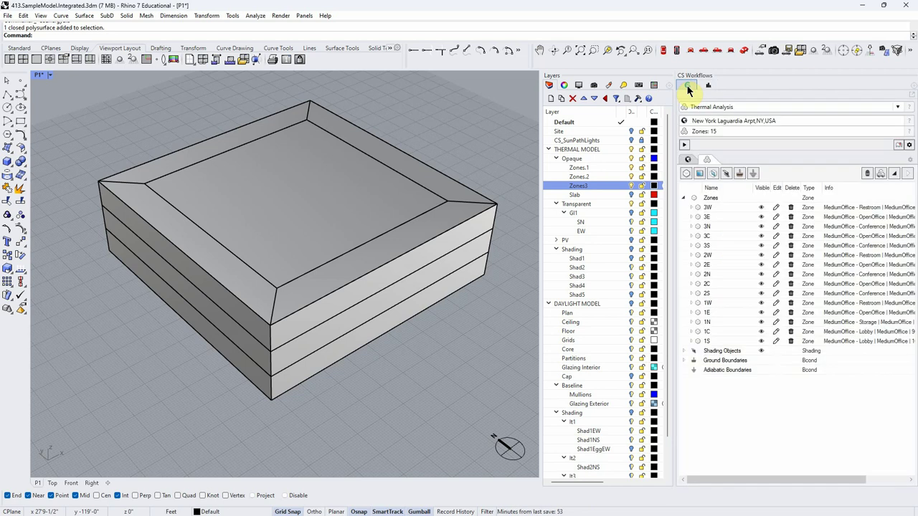
left_click(899, 146)
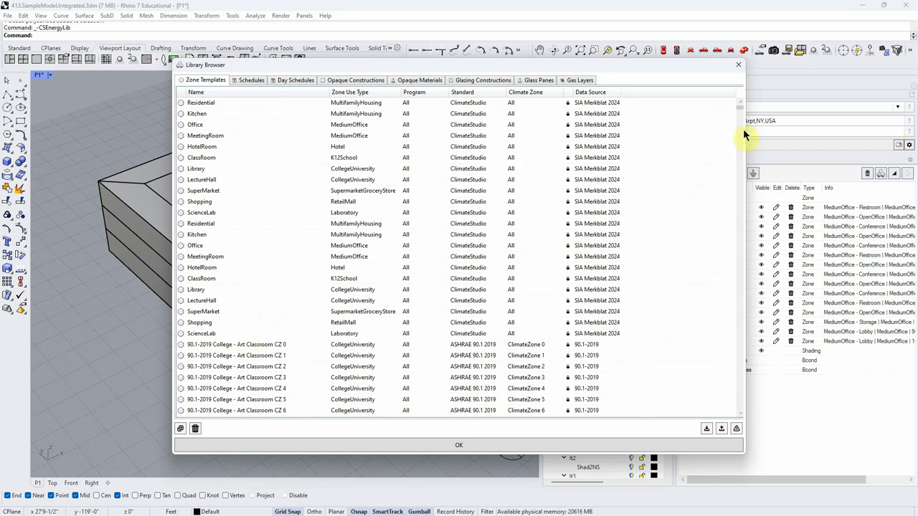
left_click(734, 65)
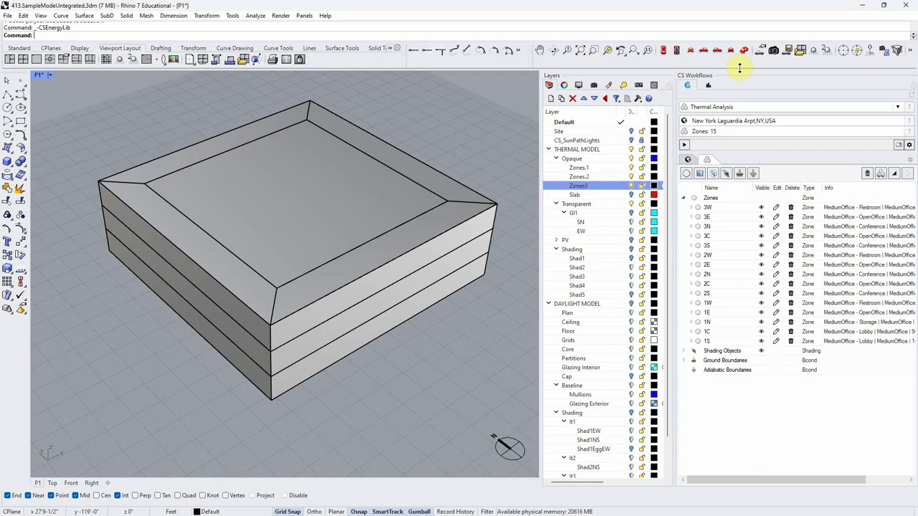
left_click(776, 207)
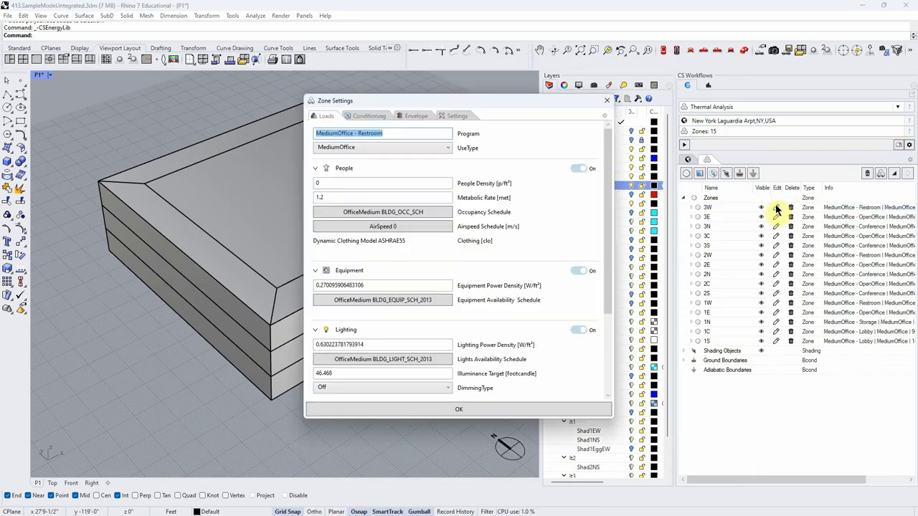
left_click(368, 117)
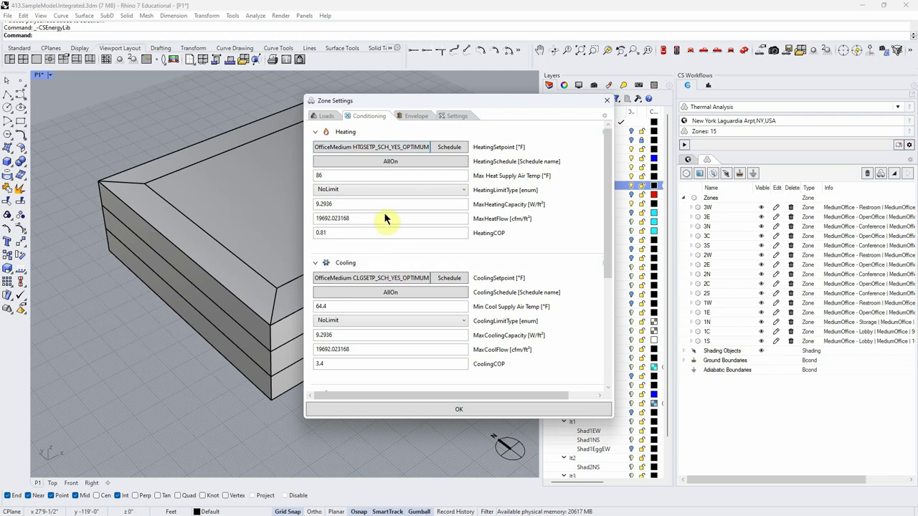
- Try a HeatingCOP of 3 for zone 3W, highlight its CoolingCOP, and close the settings without saving
left_click_drag(330, 232, 313, 232)
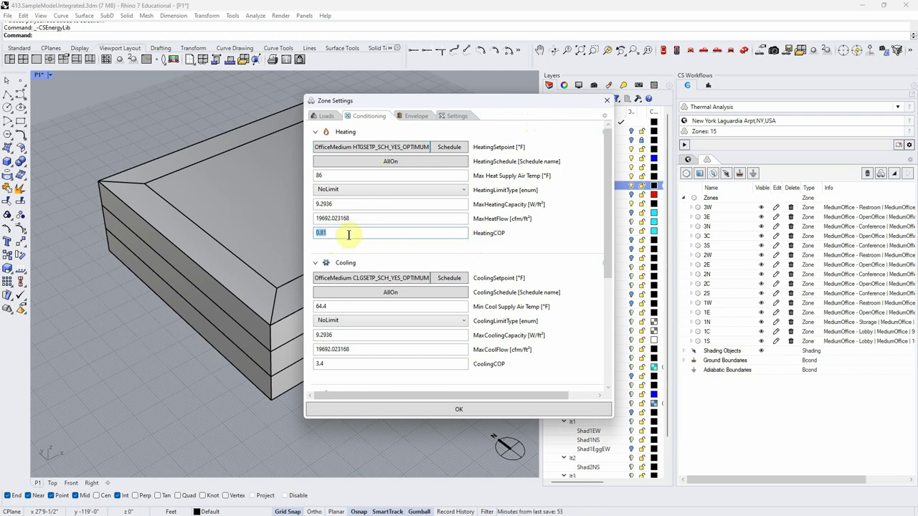
type("3")
left_click(335, 363)
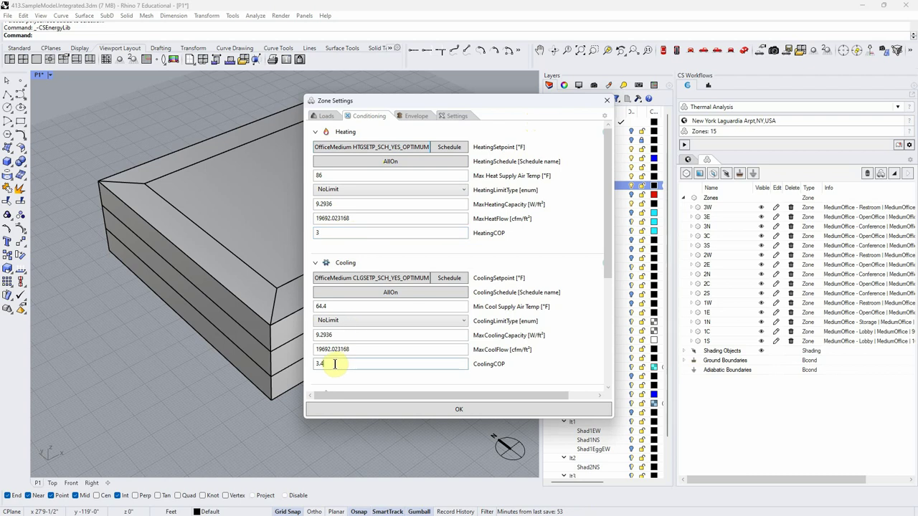
left_click(328, 234)
left_click(337, 366)
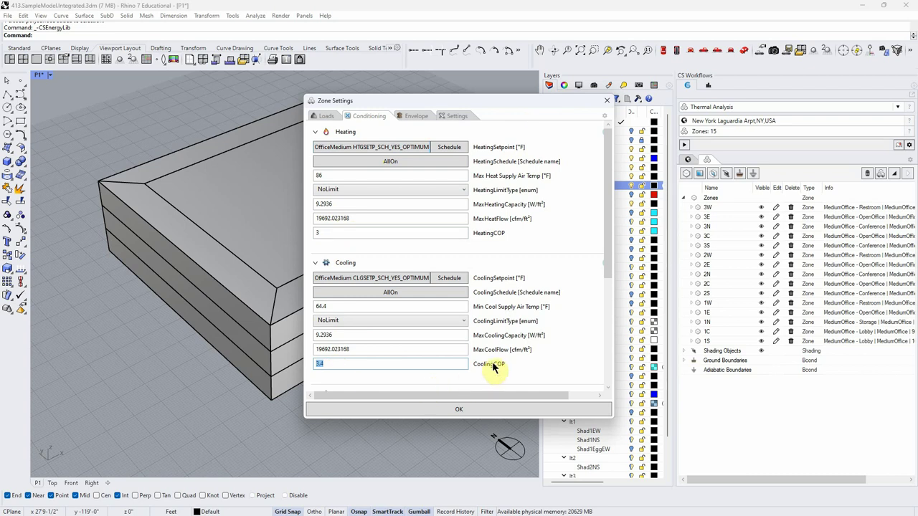
left_click(326, 234)
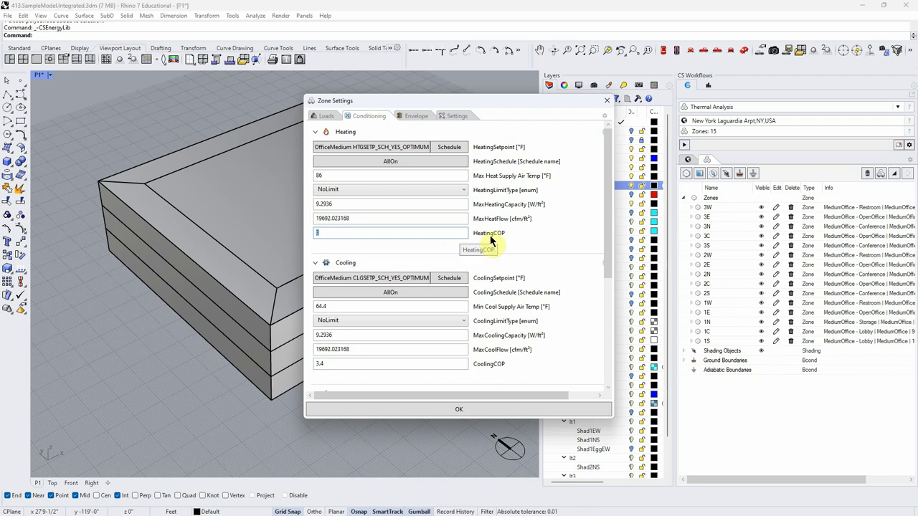
left_click(608, 102)
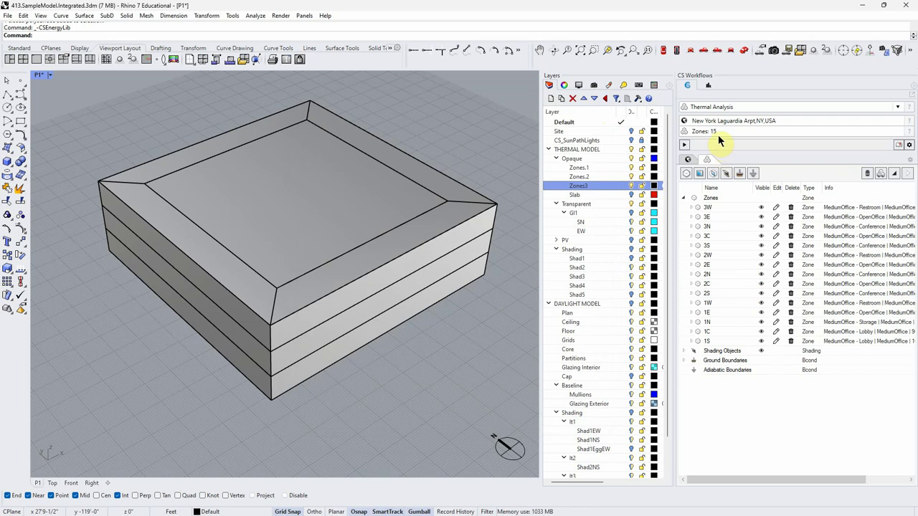
- Show the results of the Td.1960.Condit.Vent run and return to the thermal analysis zones
left_click(709, 86)
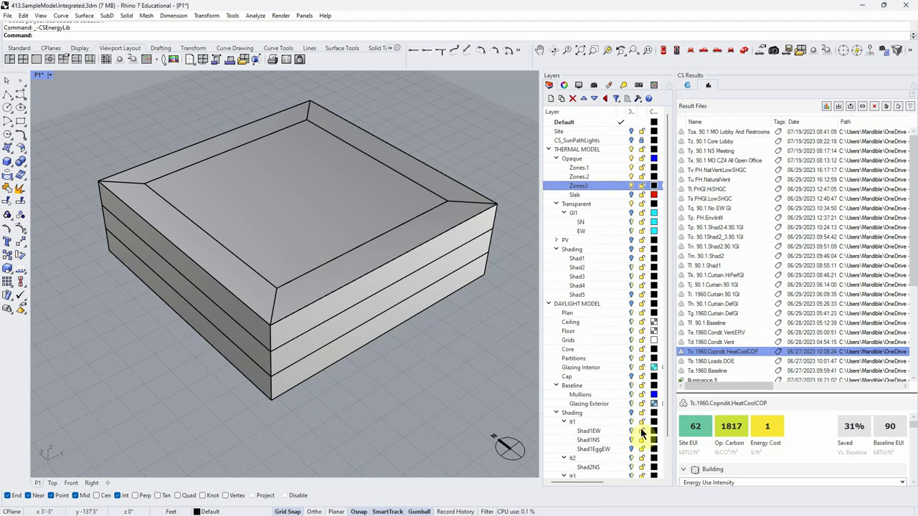
left_click(711, 344)
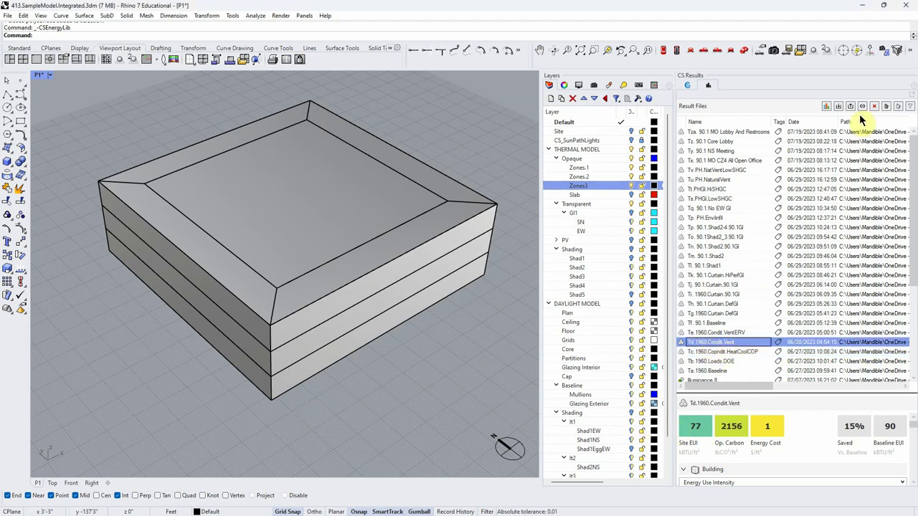
left_click(687, 85)
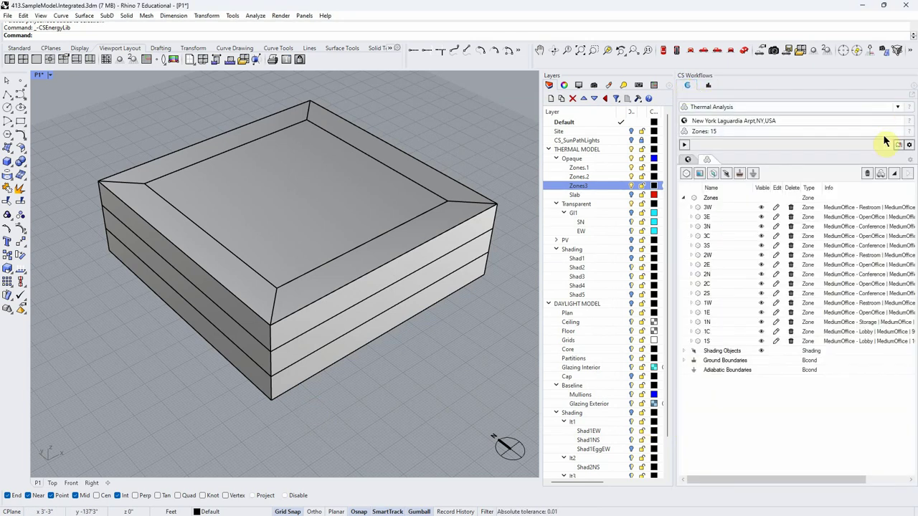
- Review the Mechanical Ventilation settings of zone 3W and close its zone settings
left_click(898, 144)
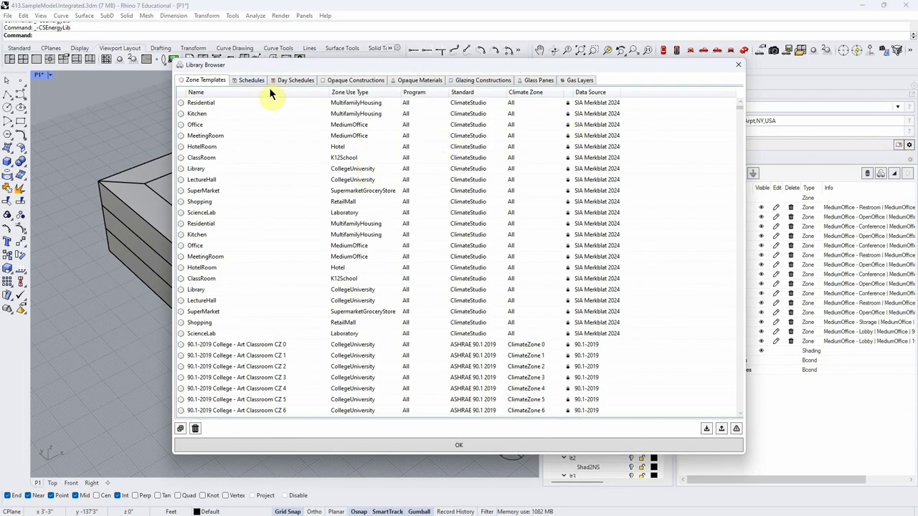
left_click(738, 65)
left_click(778, 208)
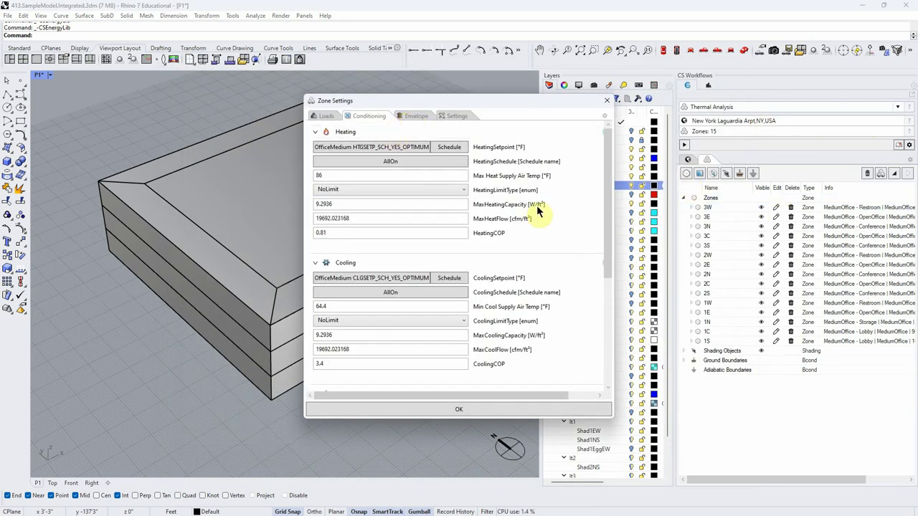
scroll(560, 247, "down", 3)
scroll(566, 254, "down", 2)
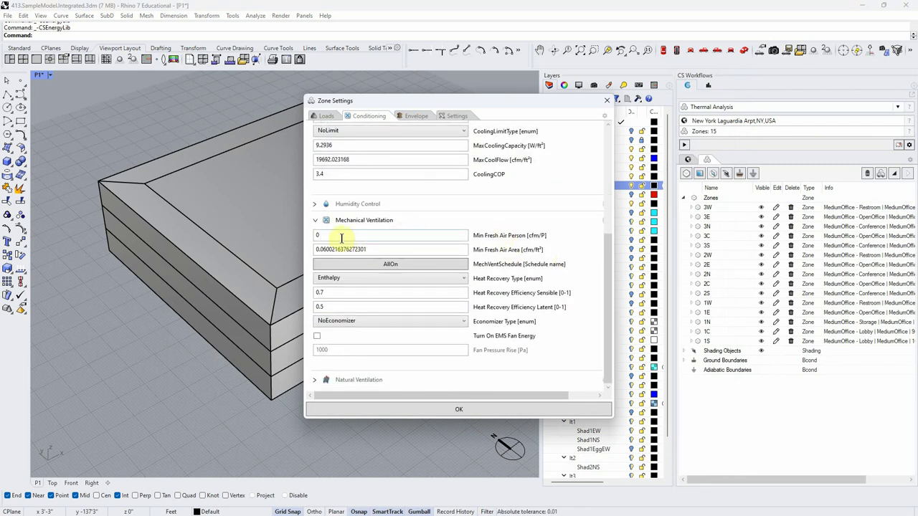
left_click(507, 411)
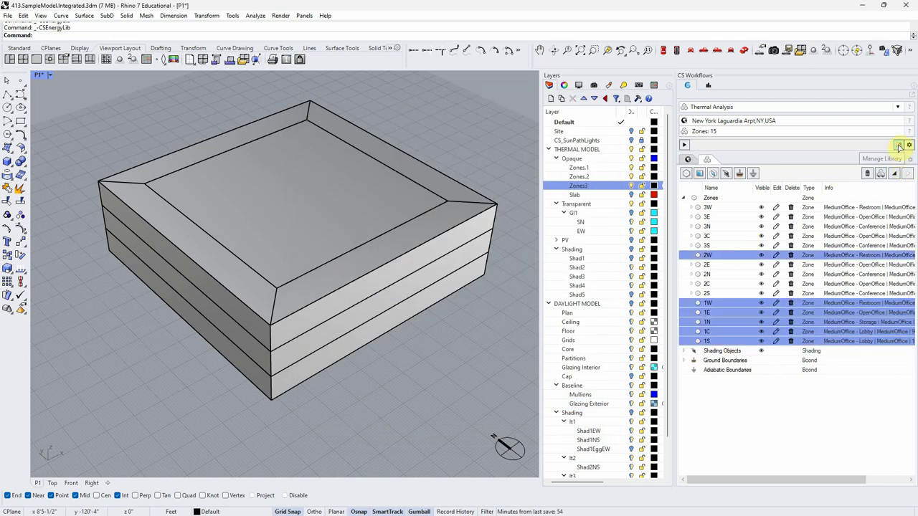
- Open the library's zone templates and bring up the settings of the A413.SF.90.1.Env template
left_click(900, 147)
left_click_drag(741, 114, 753, 410)
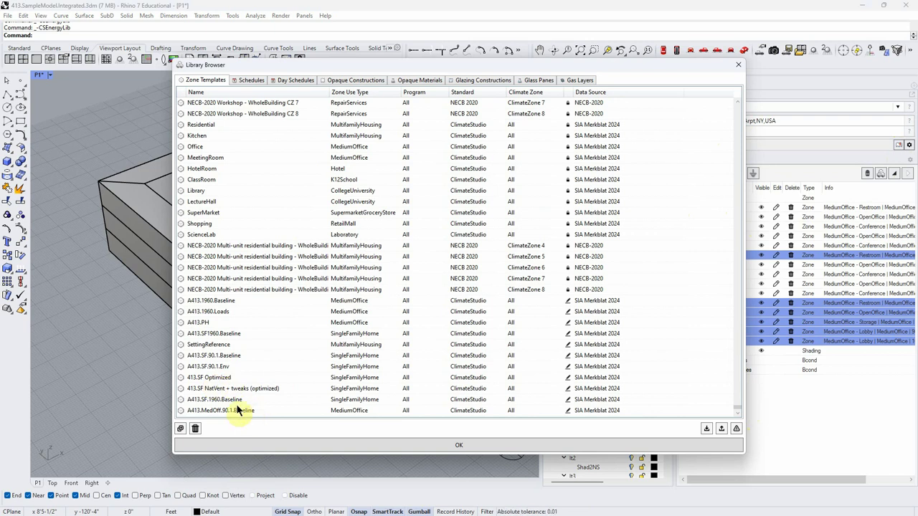
left_click(224, 368)
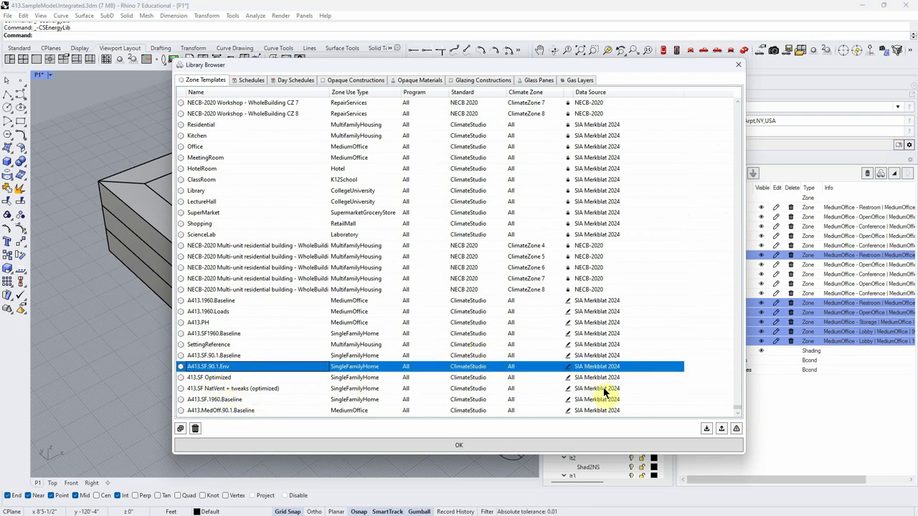
left_click(569, 369)
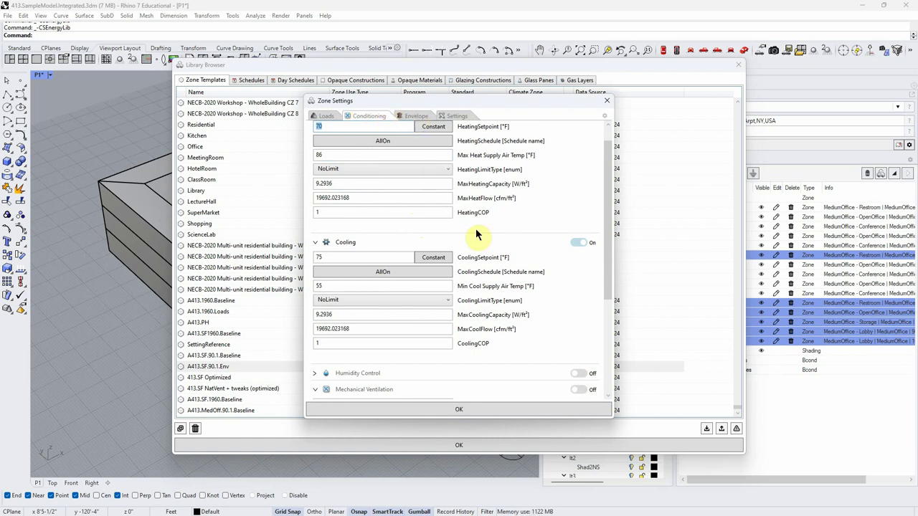
- Try enabling Mechanical Ventilation in the template, highlight its minimum fresh air per person and per area, and close the library without saving
scroll(529, 301, "down", 5)
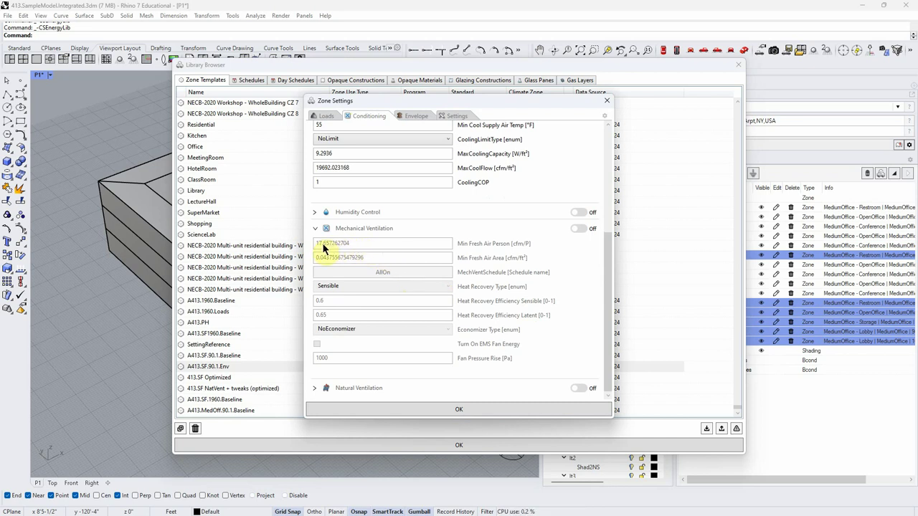
left_click(578, 229)
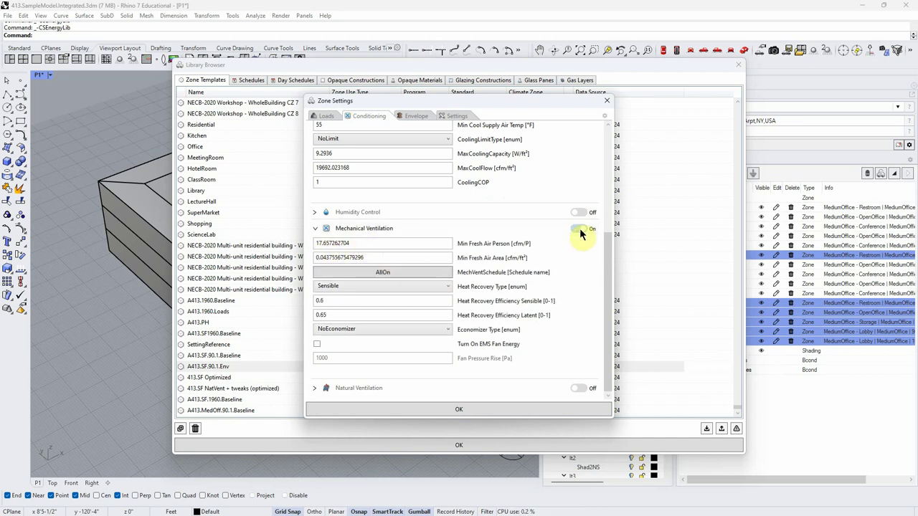
double_click(343, 244)
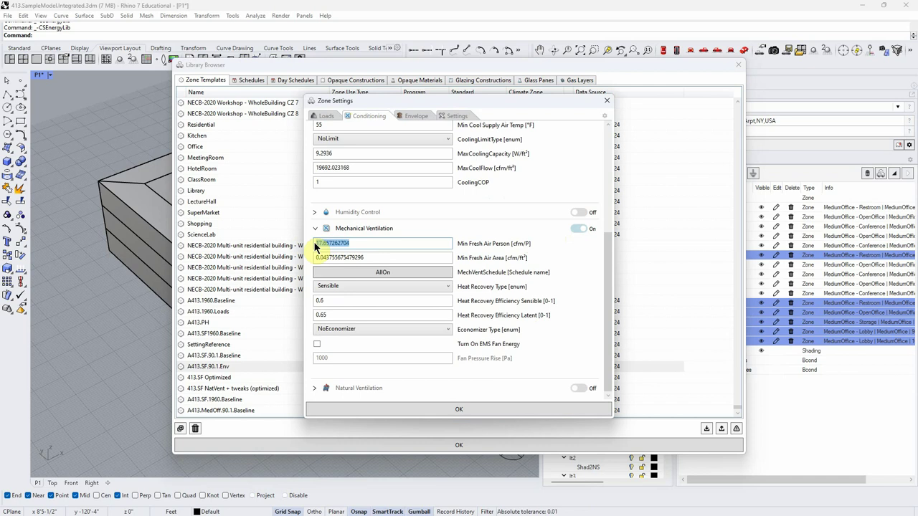
double_click(366, 256)
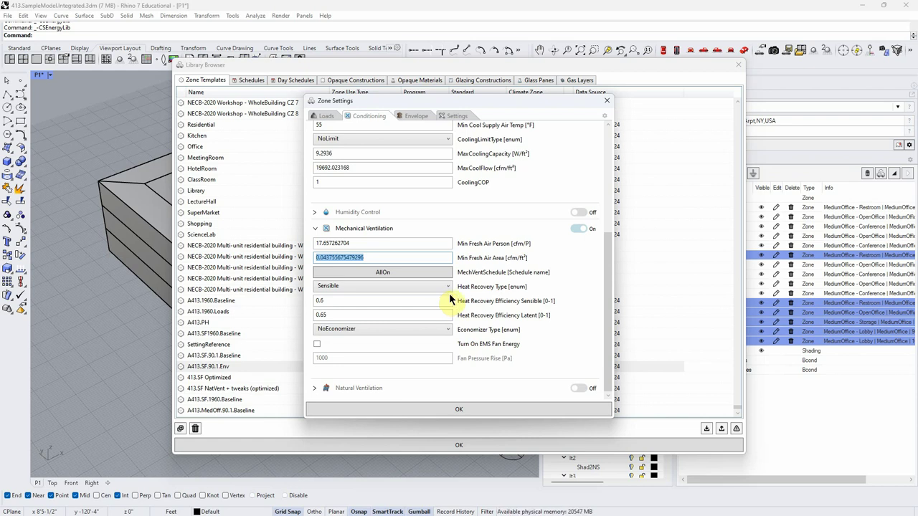
left_click(606, 104)
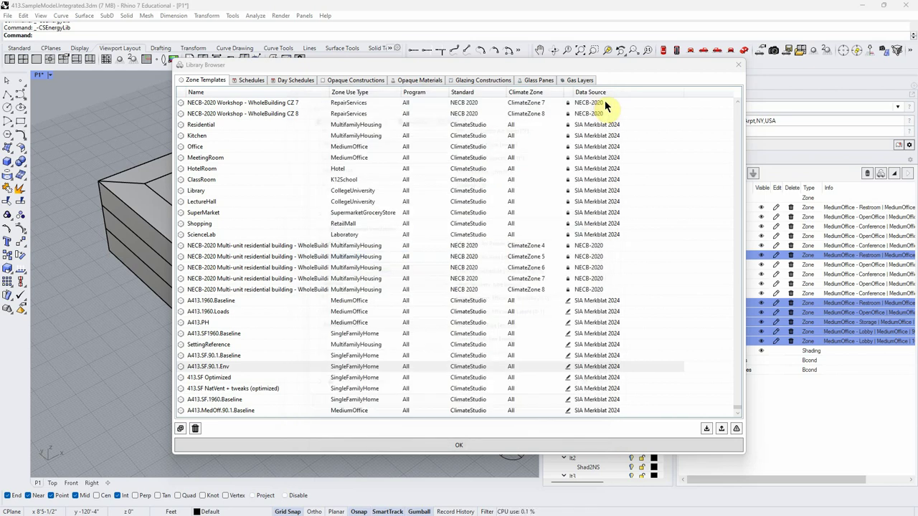
left_click(737, 67)
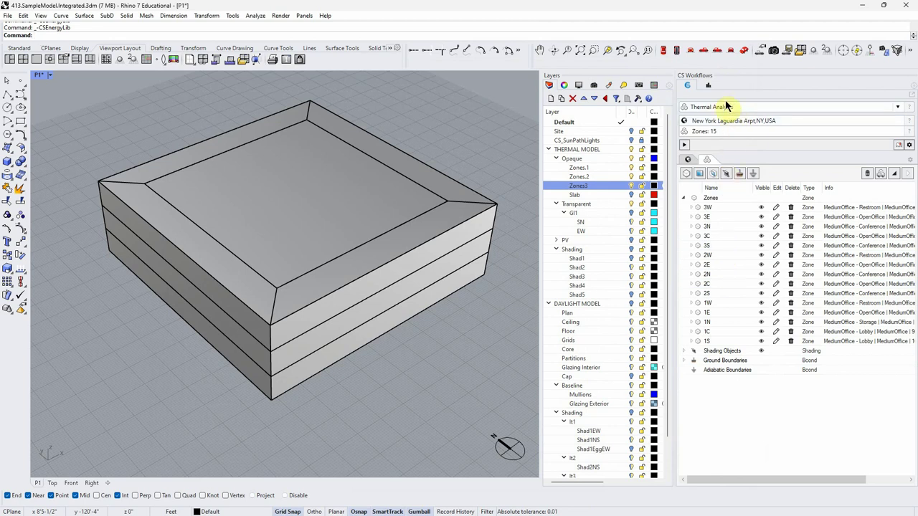
- Show the results of the Td.1960.Condit.Vent run in the result files
left_click(708, 84)
left_click(731, 333)
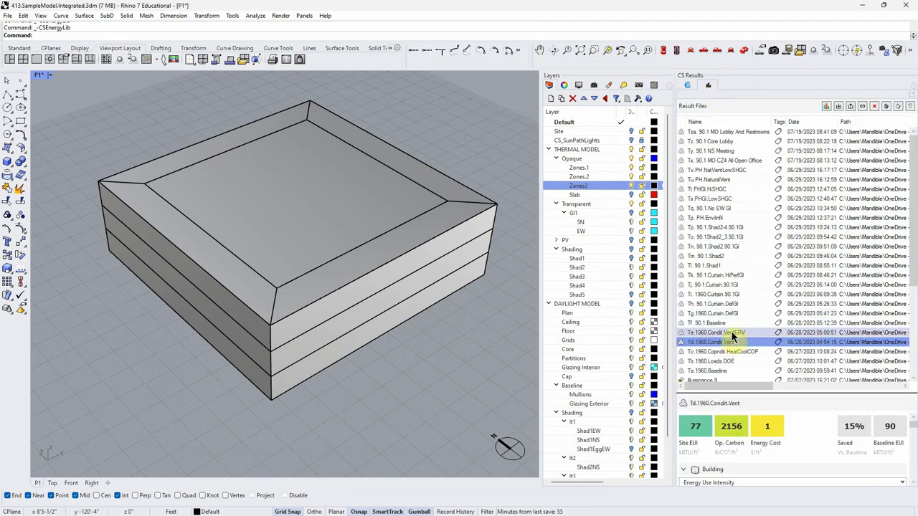
left_click(718, 343)
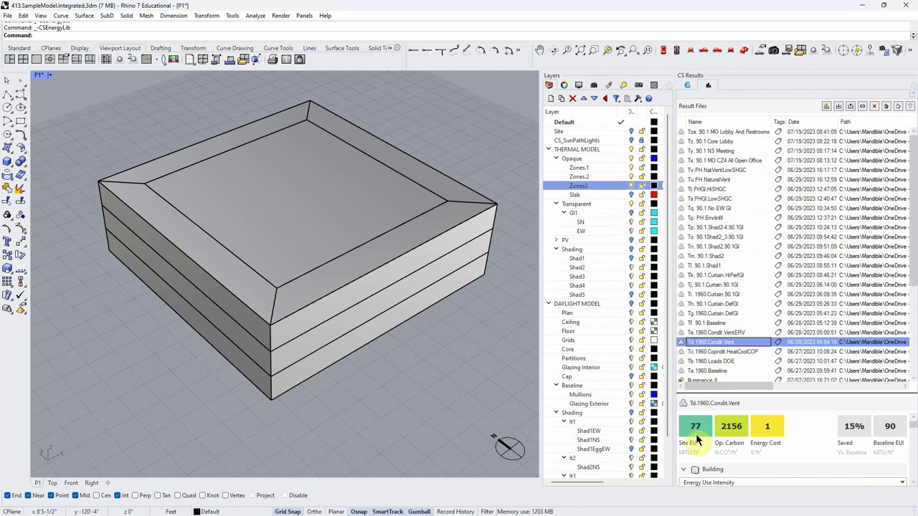
right_click_drag(430, 400, 425, 385)
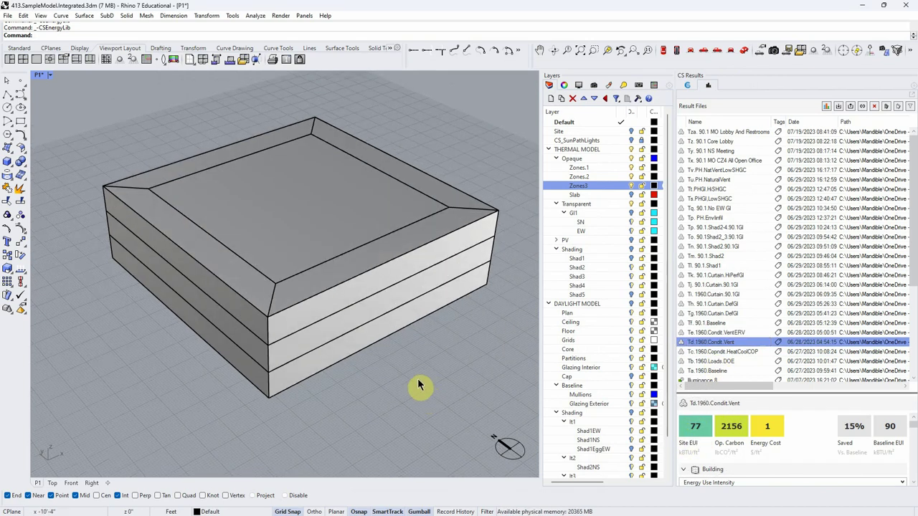
right_click_drag(160, 371, 153, 352)
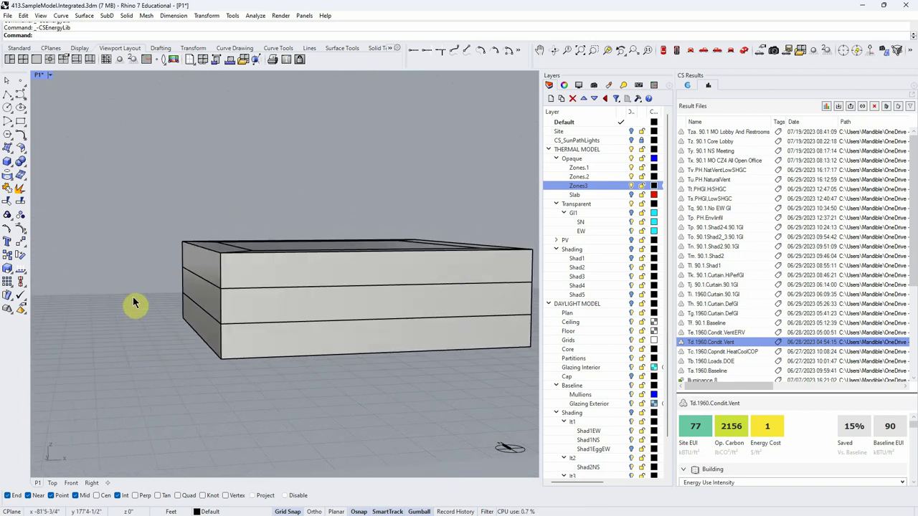
right_click(270, 300)
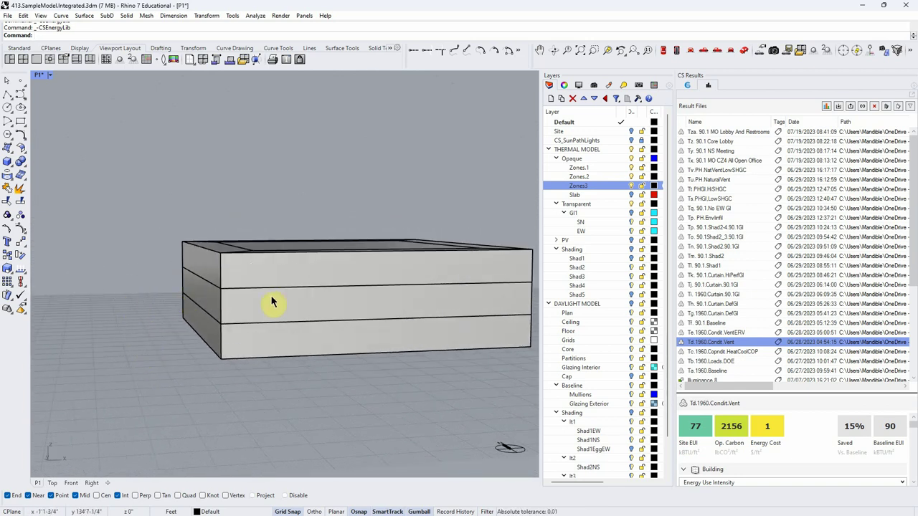
mouse_move(211, 371)
right_mouse_down()
mouse_move(213, 381)
mouse_move(205, 368)
right_mouse_up()
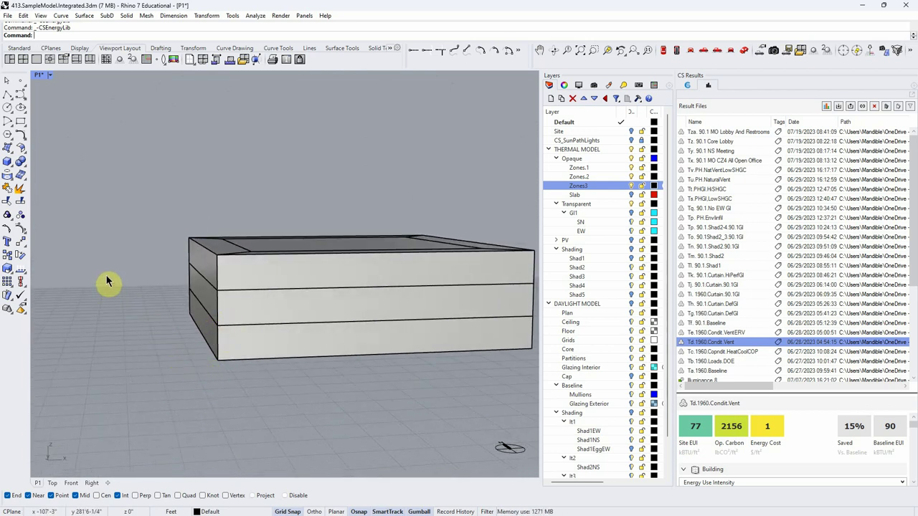
right_click_drag(153, 314, 150, 301)
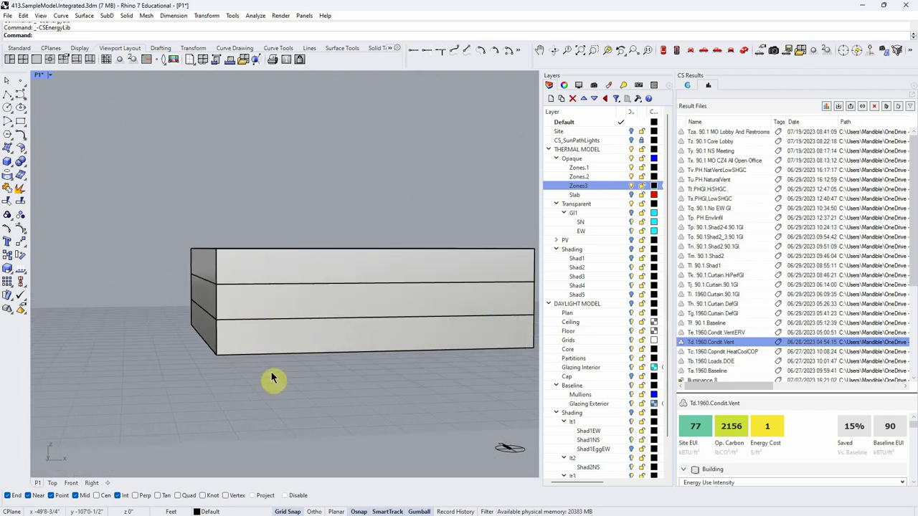
right_click_drag(271, 373, 317, 405)
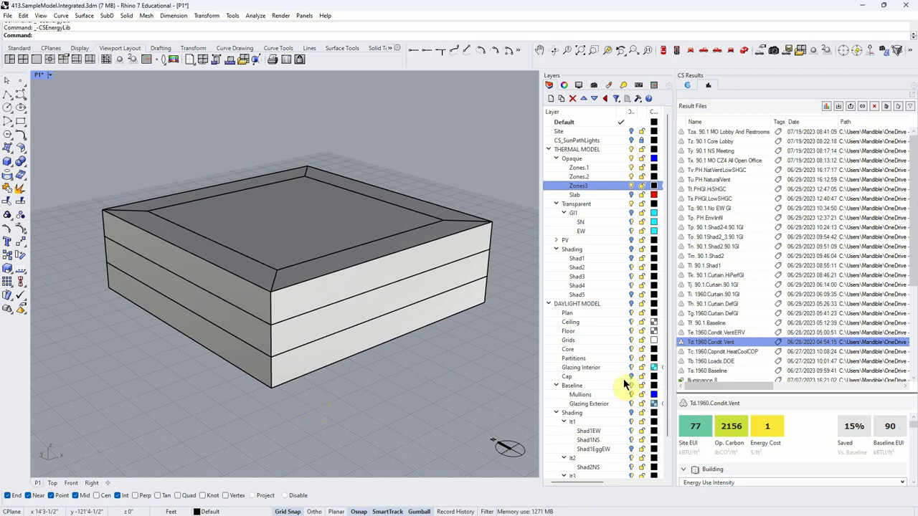
left_click(703, 439)
right_click_drag(465, 420, 469, 418)
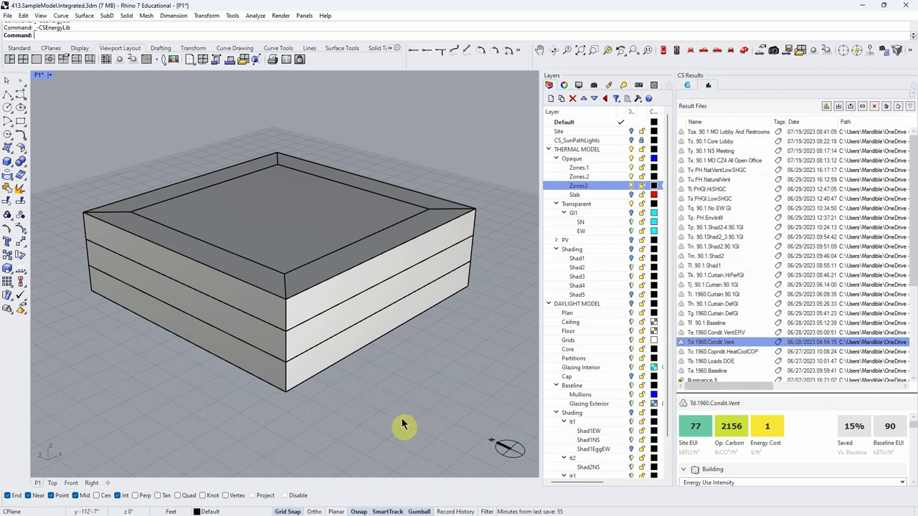
right_click_drag(399, 414, 385, 411)
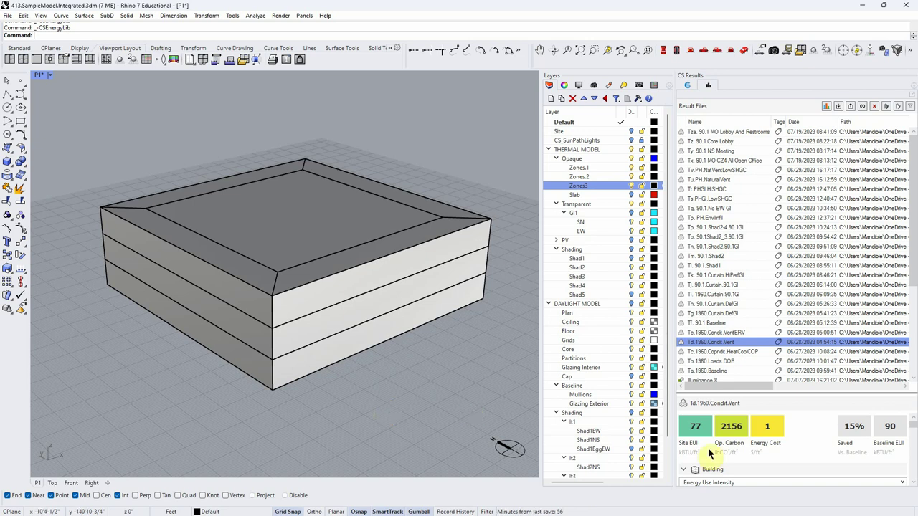
- Compare the Te.1960.Condit.VentERV results with those of the Tc.1960.Copndit.HeatCoolCOP and Td.1960.Condit.Vent runs
left_click(729, 332)
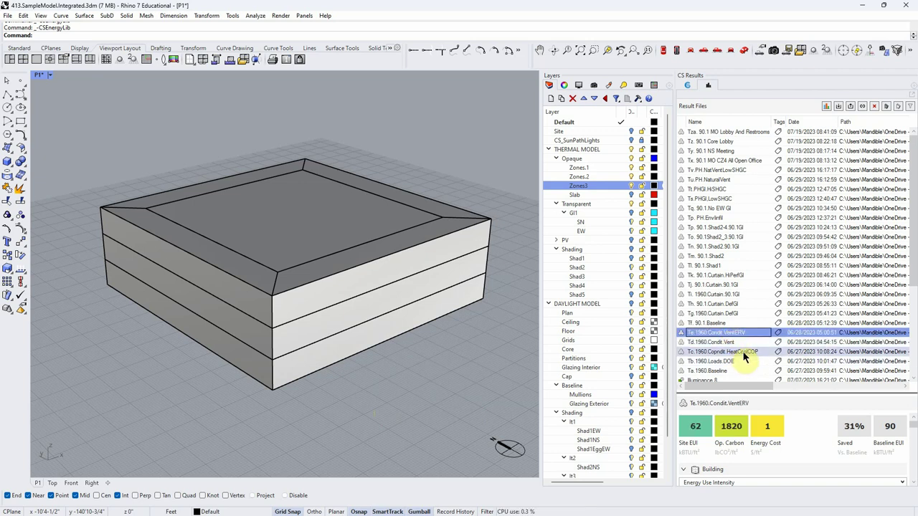
left_click(743, 353)
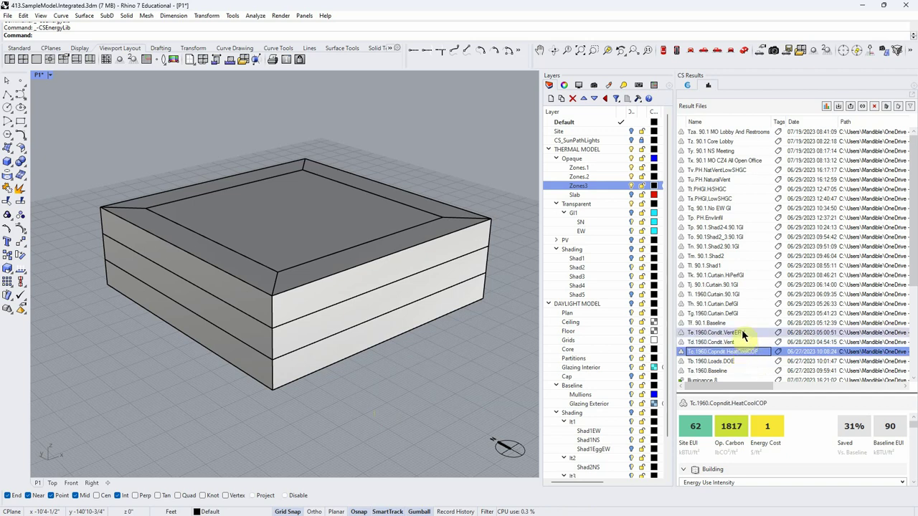
left_click(741, 333)
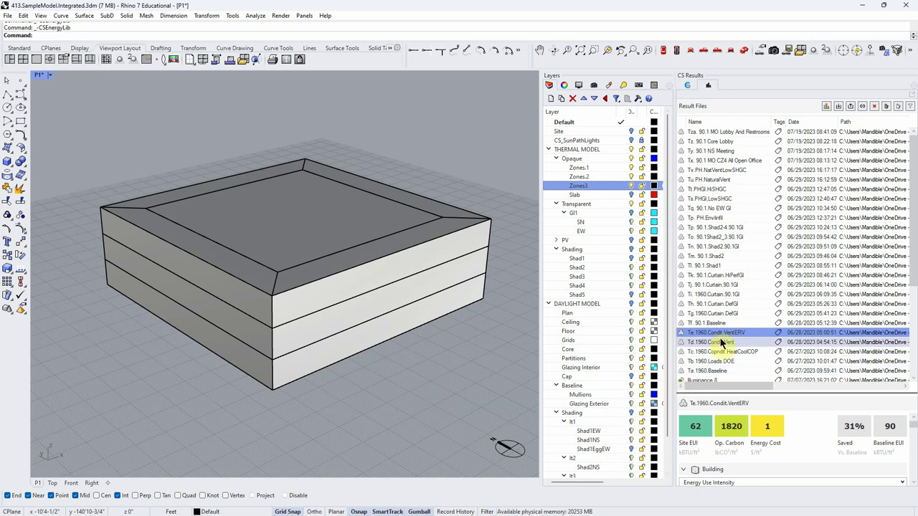
left_click(721, 344)
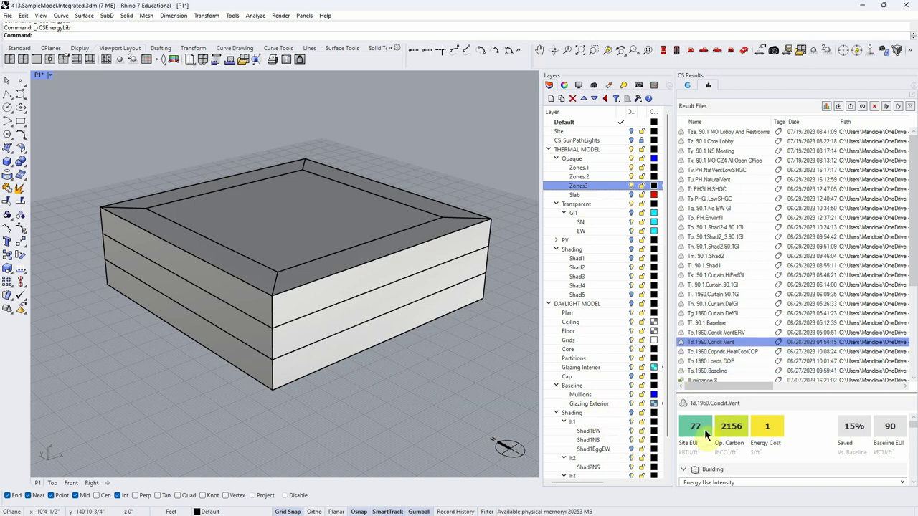
left_click(714, 332)
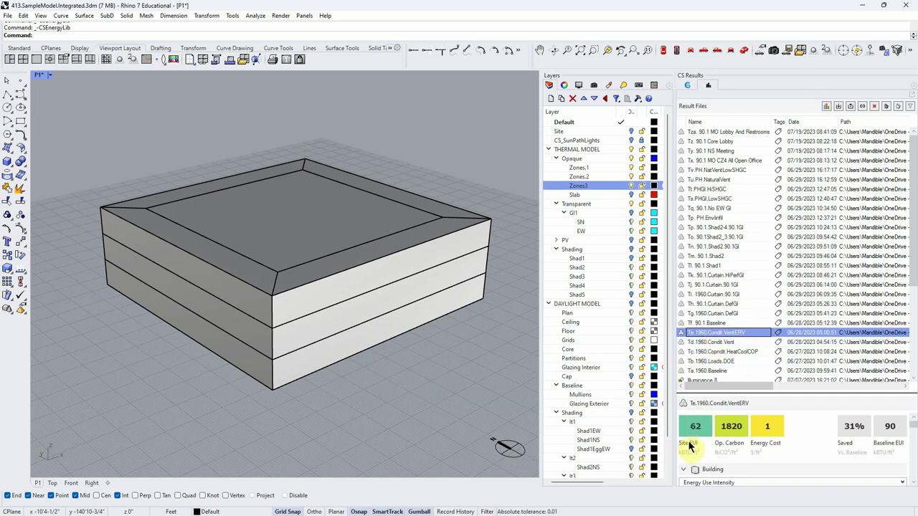
- Show the results of the Tf. 90.1.Baseline run
right_click_drag(373, 381, 370, 376)
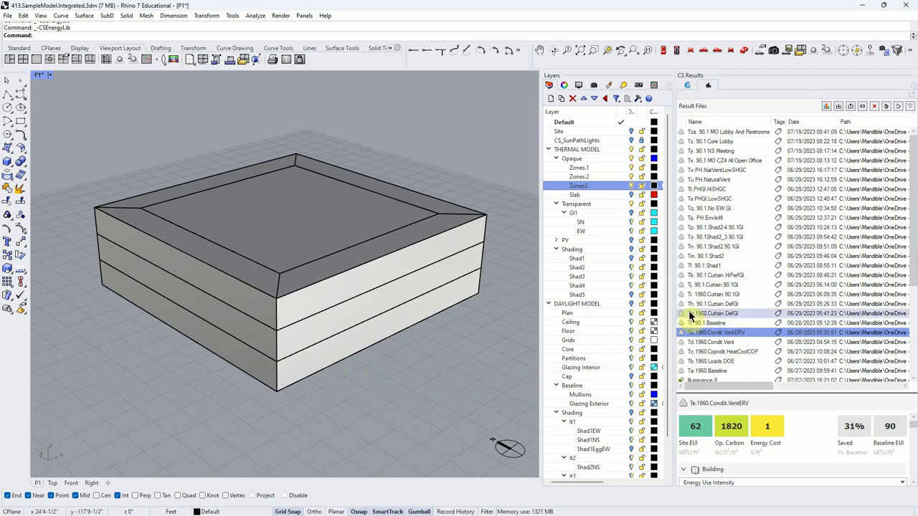
mouse_move(469, 361)
right_mouse_down()
mouse_move(426, 357)
mouse_move(476, 366)
right_mouse_up()
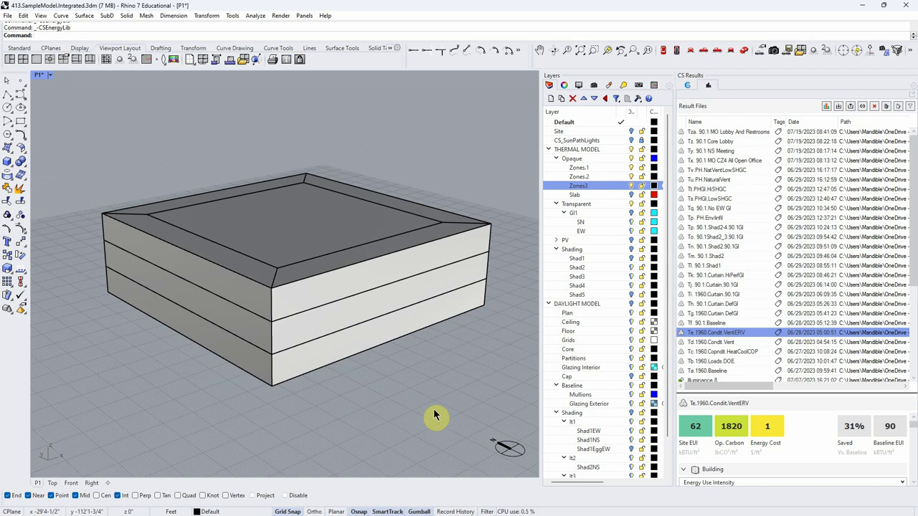
left_click(719, 322)
left_click(710, 324)
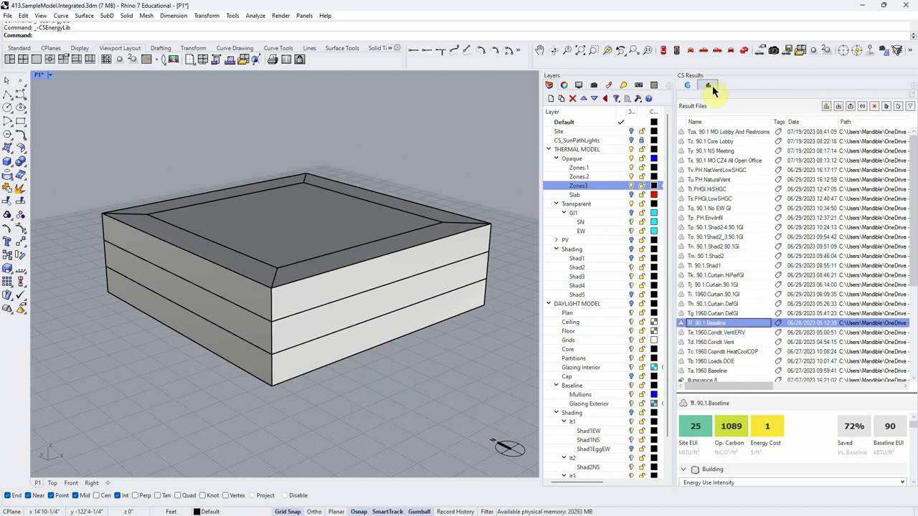
- Return to the Thermal Analysis workflow and open the settings of the library's A413.SF.90.1.Baseline zone template
left_click(688, 86)
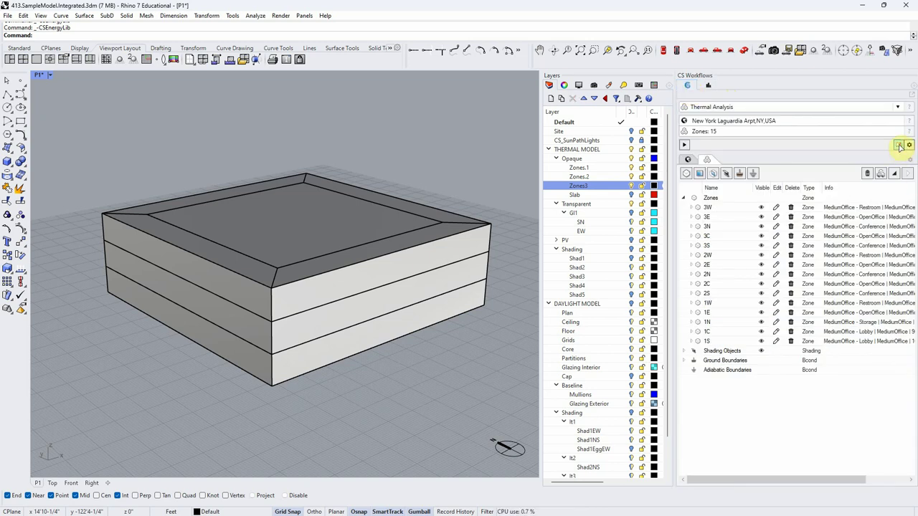
left_click(899, 146)
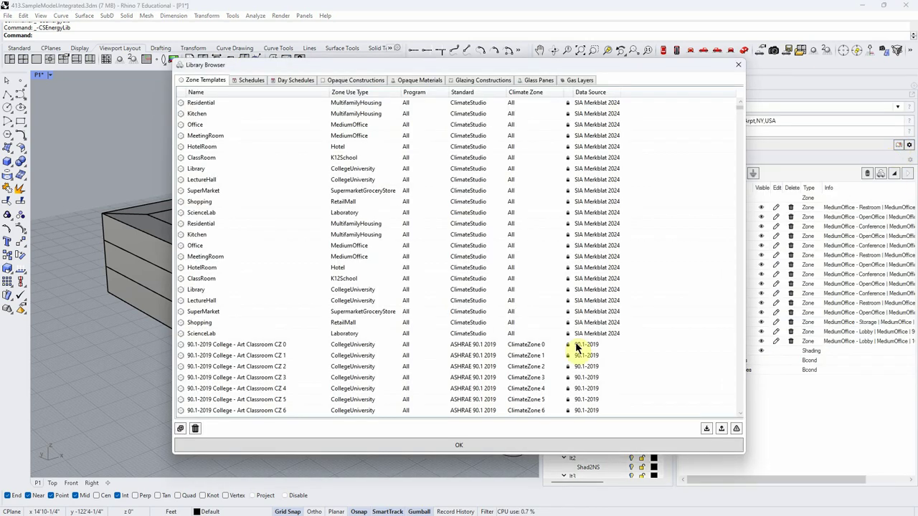
scroll(740, 116, "down", 3)
left_click_drag(740, 108, 739, 427)
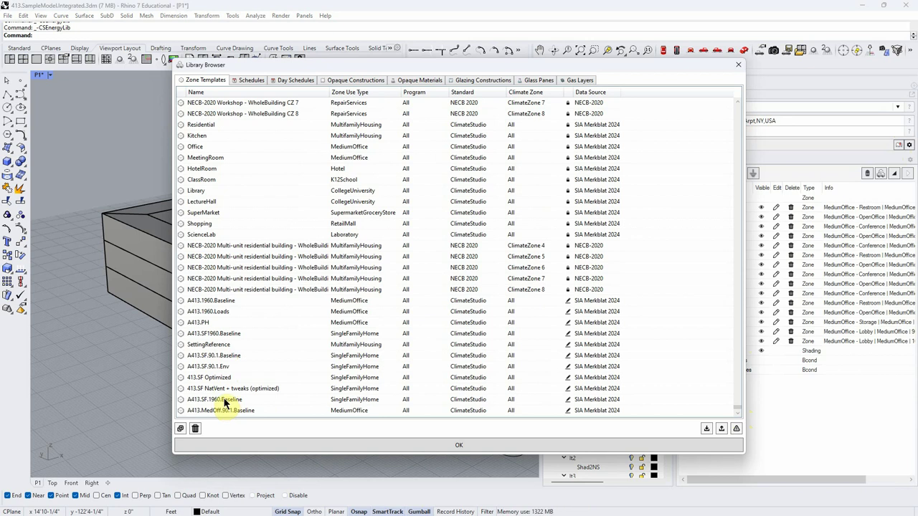
left_click(223, 357)
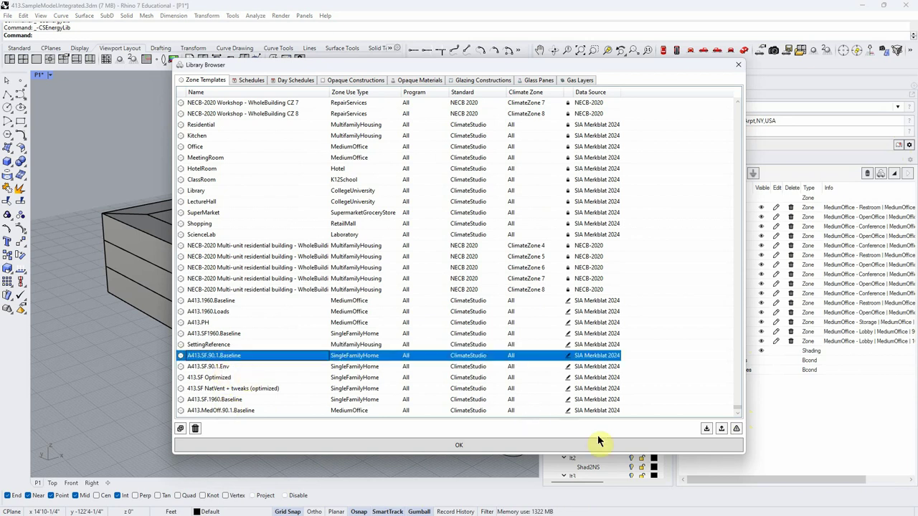
left_click(567, 356)
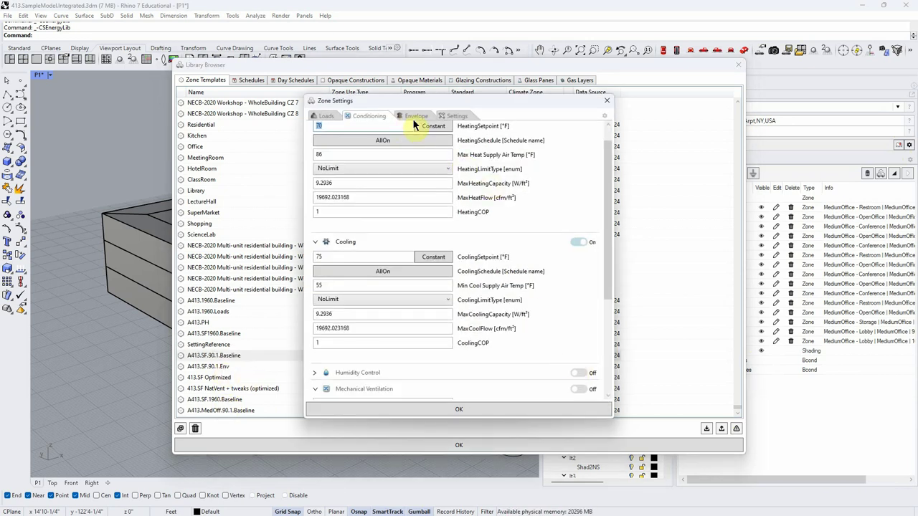
- Review the template's loads, conditioning and envelope settings, highlighting its roof construction
left_click(323, 117)
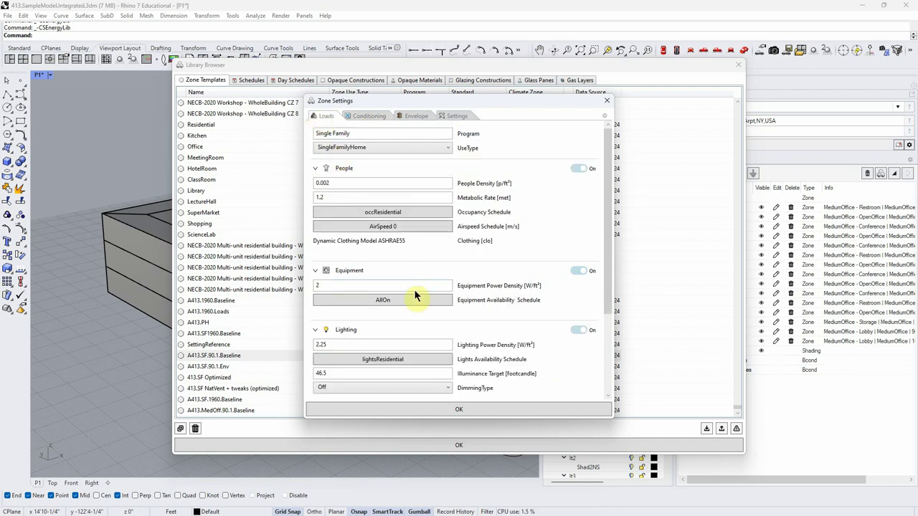
left_click(375, 117)
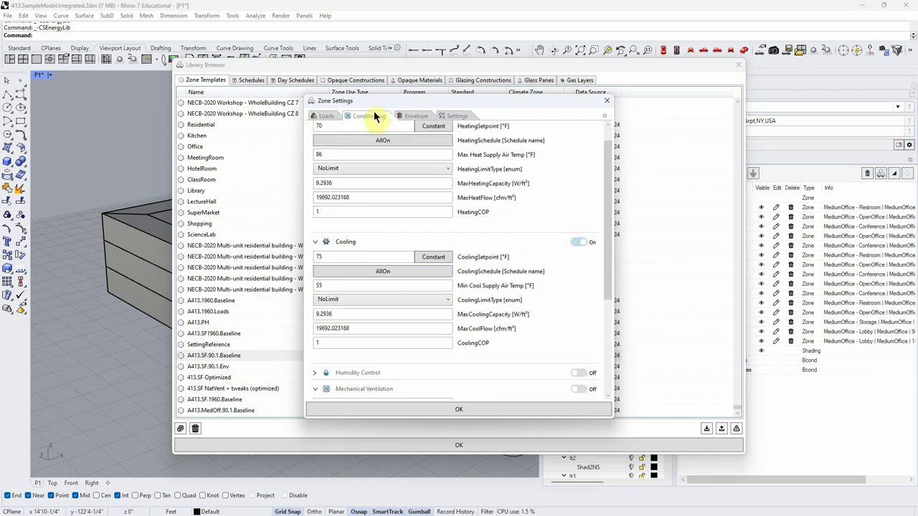
left_click(415, 118)
left_click(425, 159)
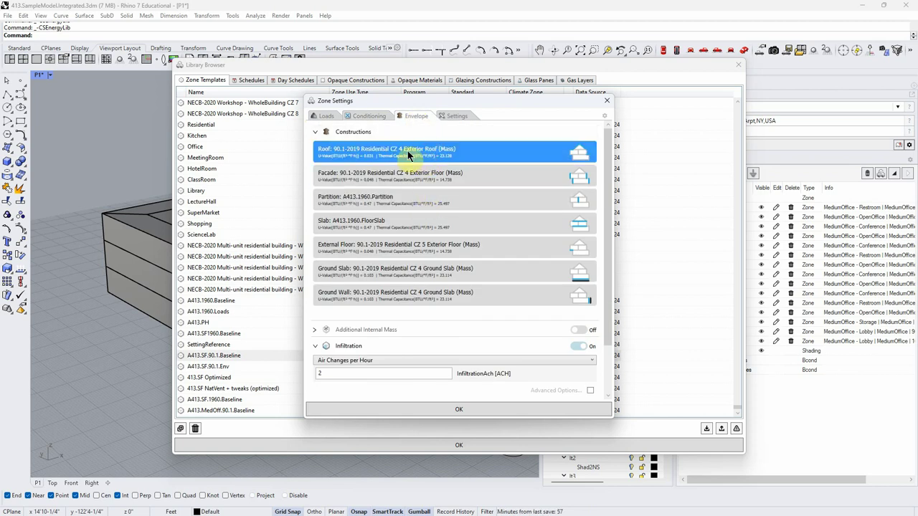
- Examine the layers and R-value of the template's roof construction, 90.1-2019 Residential CZ 4 Exterior Roof (Mass)
double_click(408, 152)
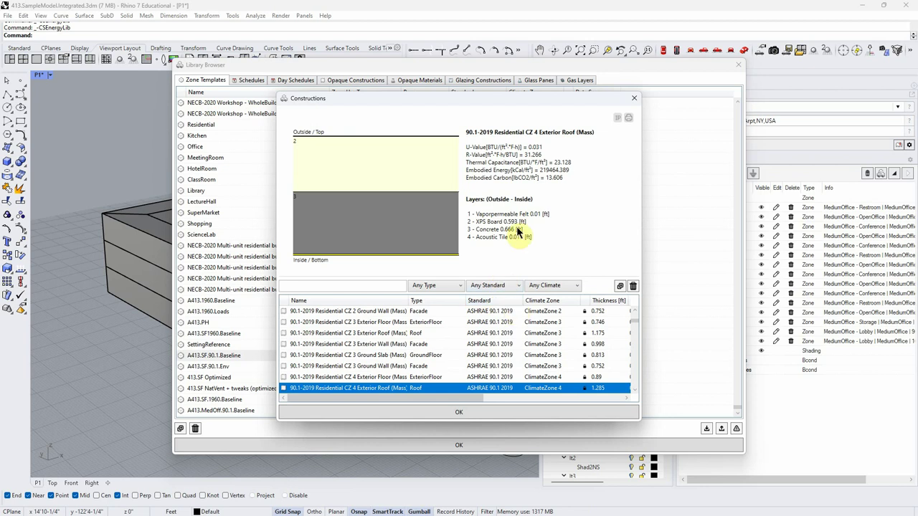
left_click(396, 161)
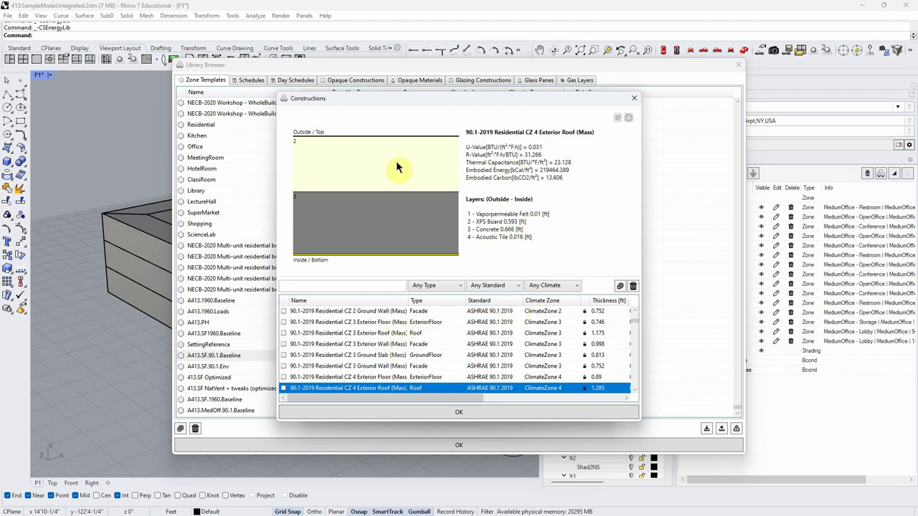
left_click(411, 172)
left_click(381, 231)
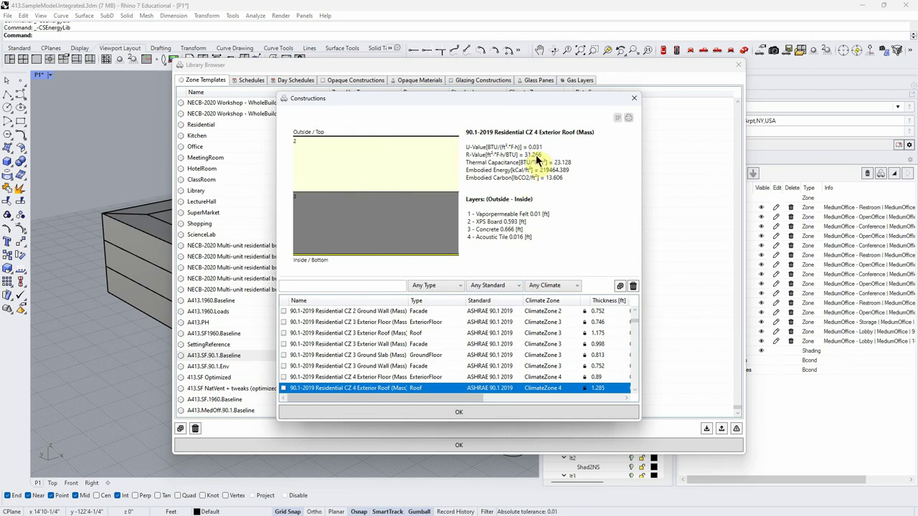
left_click(632, 100)
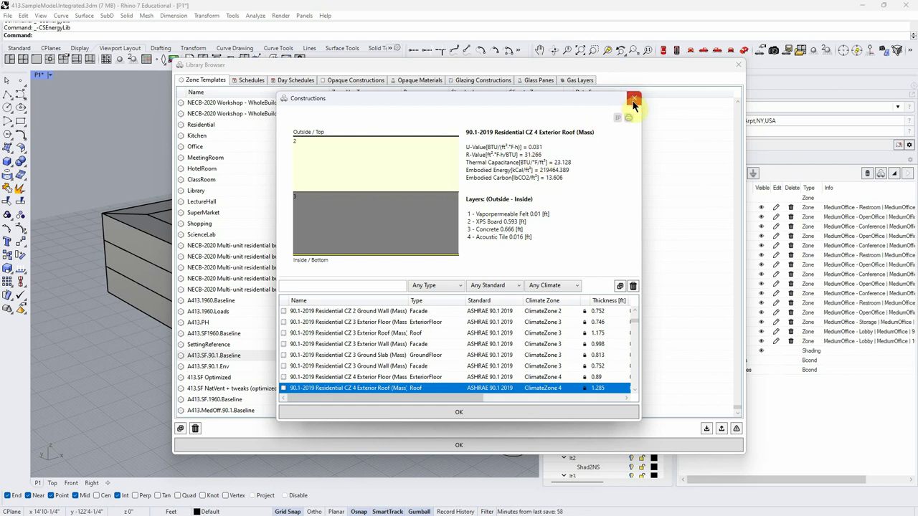
- Examine the layers of the template's facade construction, 90.1-2019 Residential CZ 4 Exterior Floor (Mass)
left_click(402, 180)
double_click(384, 181)
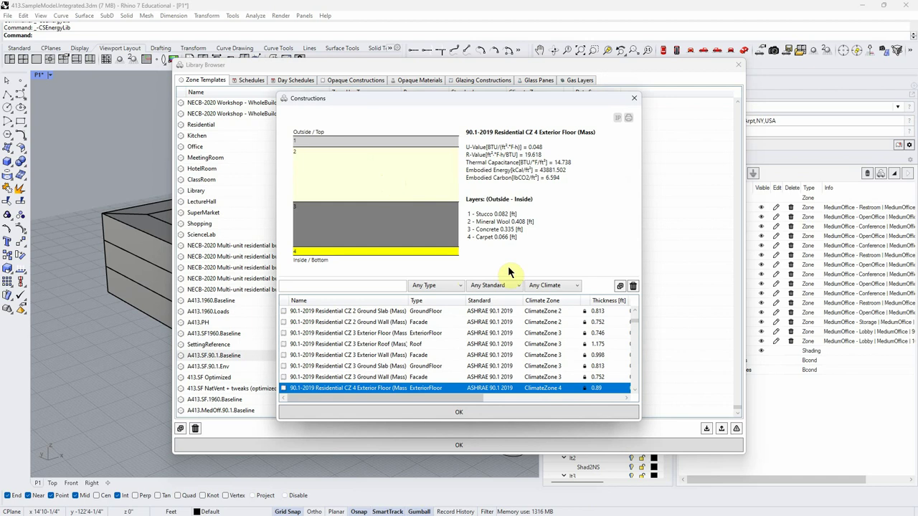
left_click(399, 181)
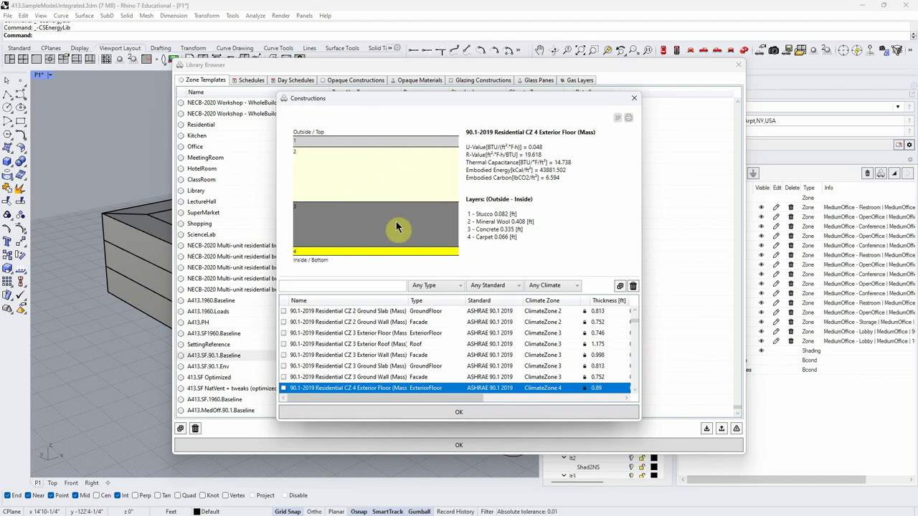
left_click(394, 256)
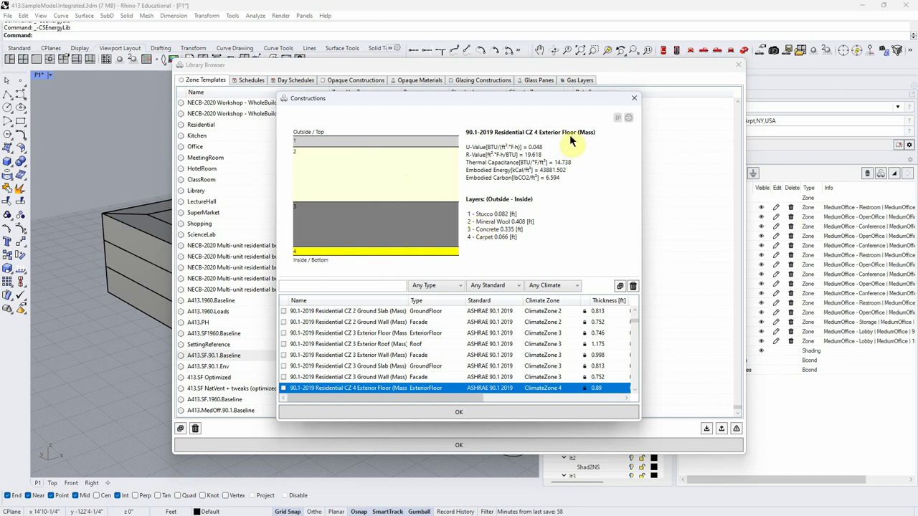
left_click(634, 101)
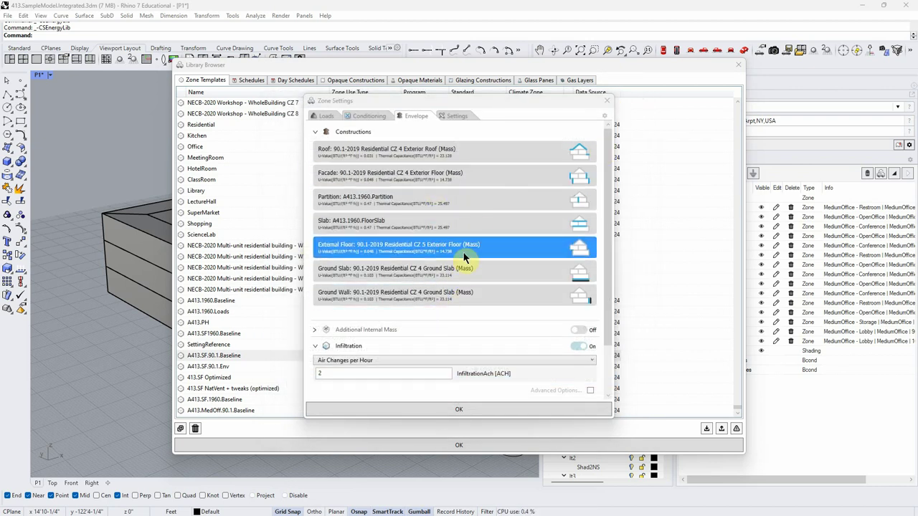
- Recheck the facade construction's thermal values and close the zone settings and the Library Browser
left_click(421, 181)
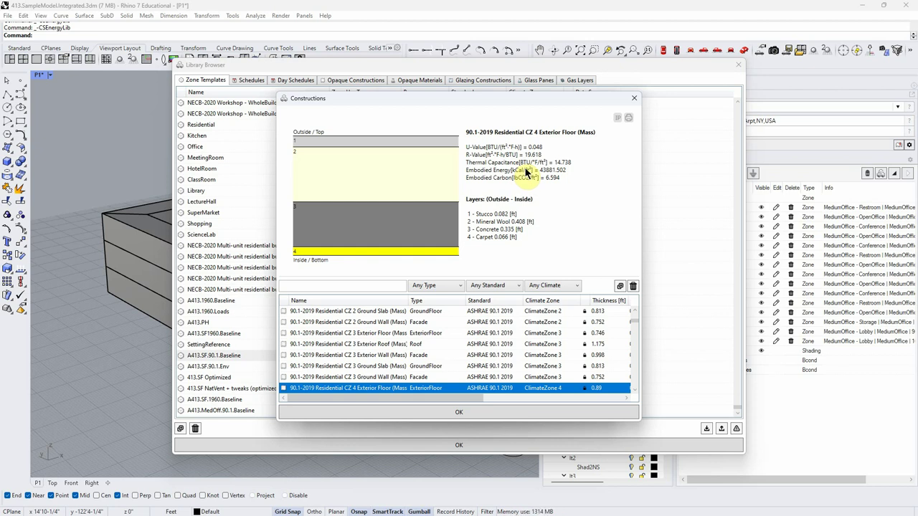
left_click(633, 99)
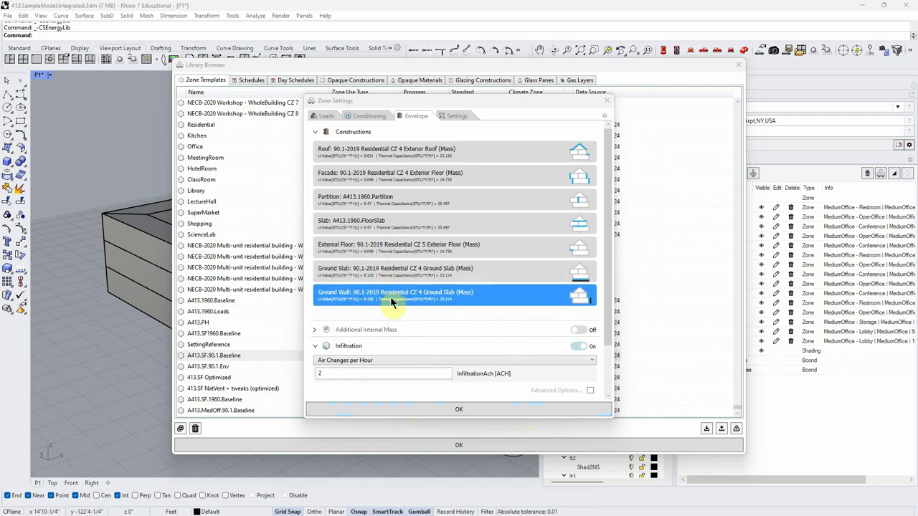
left_click(606, 102)
left_click(738, 64)
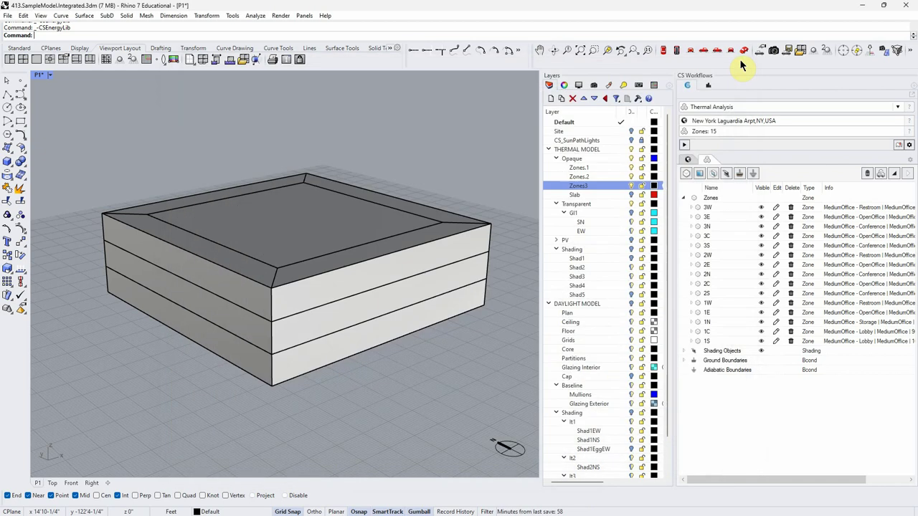
- Compare the results of Ta.1960.Baseline, the 1960 loads, COP and ERV runs, Tf. 90.1.Baseline and Tg.1960.Curtain.DefGl
left_click(708, 84)
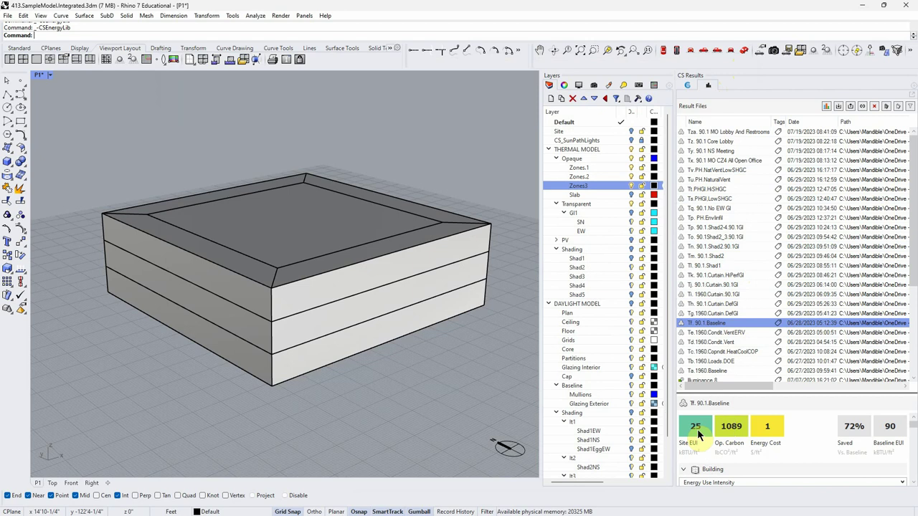
left_click(727, 371)
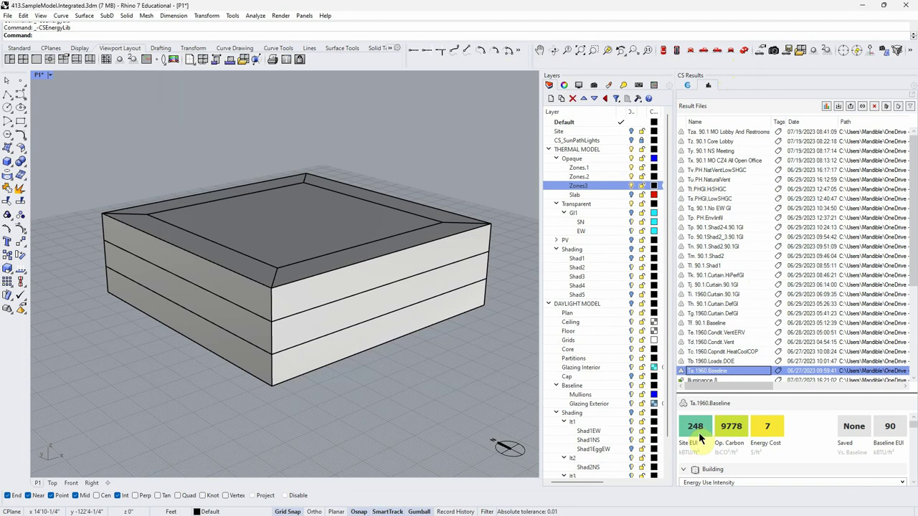
left_click(722, 364)
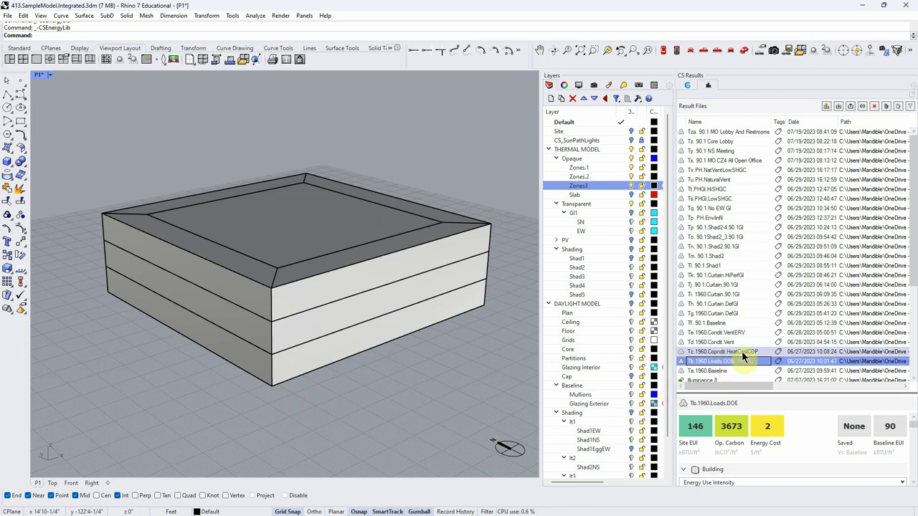
left_click(741, 351)
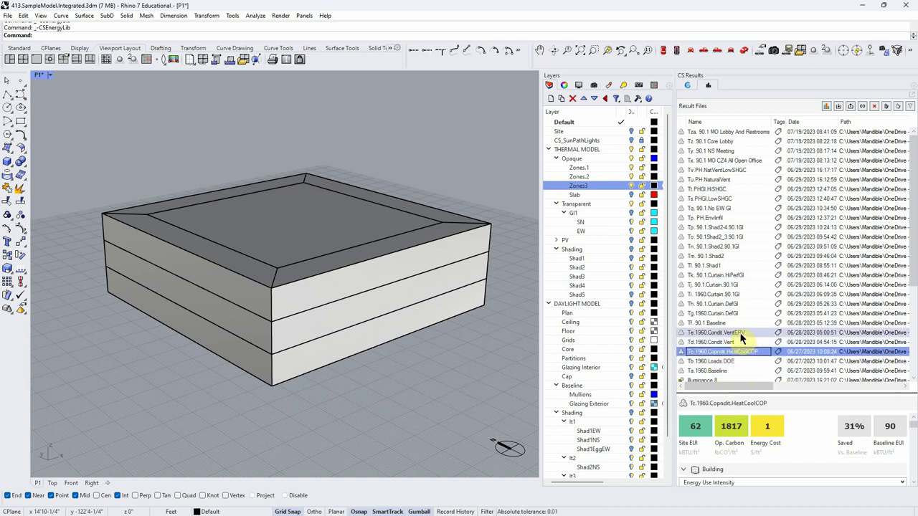
left_click(739, 332)
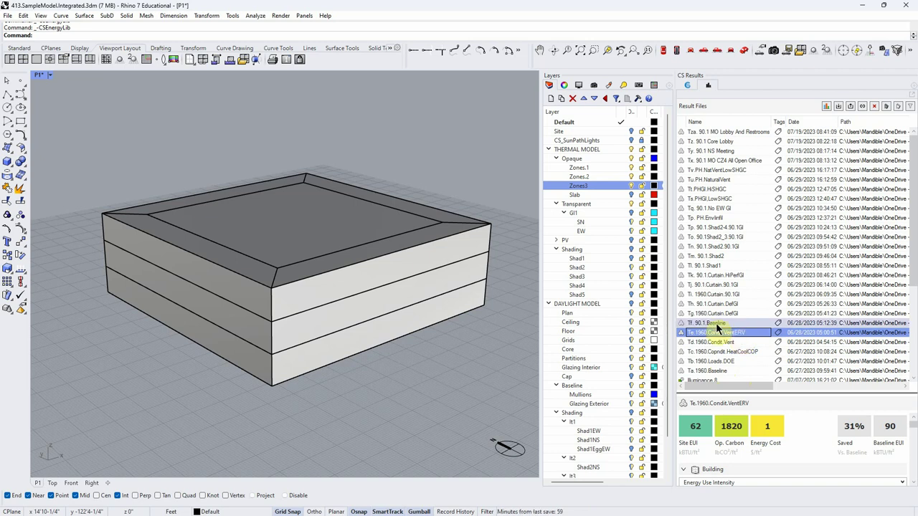
left_click(715, 323)
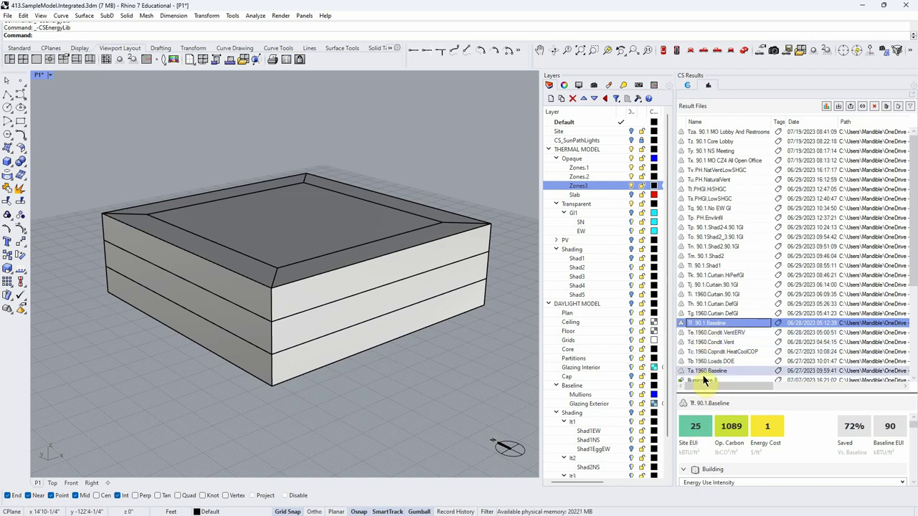
right_click_drag(416, 389, 424, 385)
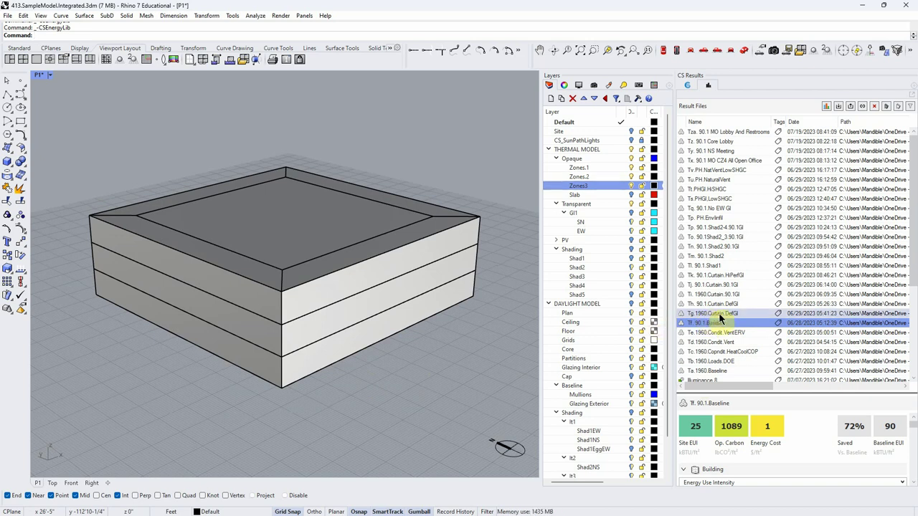
left_click(719, 313)
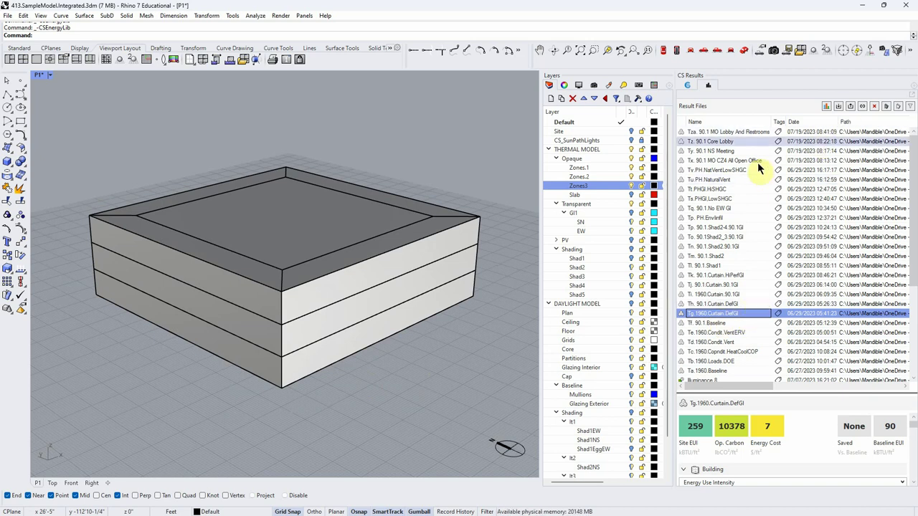
- Return to the Thermal Analysis zones, expand zones 3W and 3N, and open the glazing construction of 3N's facade window
left_click(689, 85)
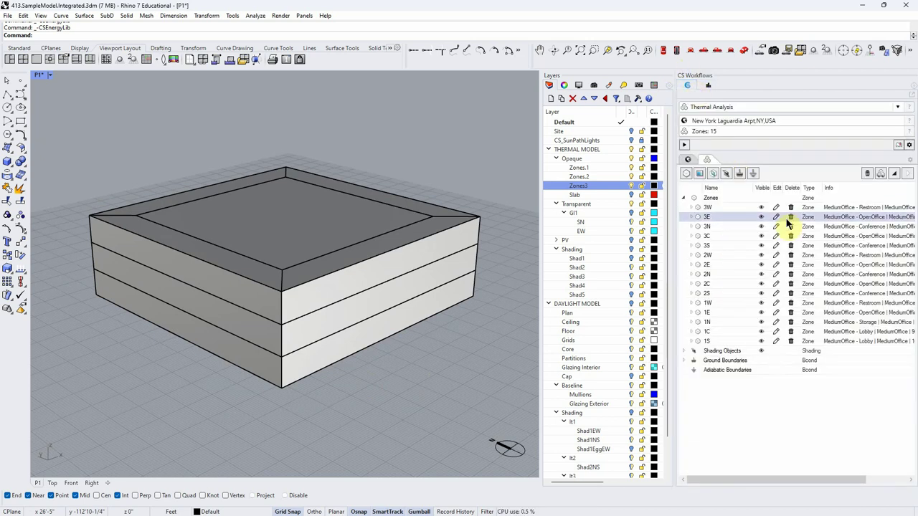
left_click(690, 207)
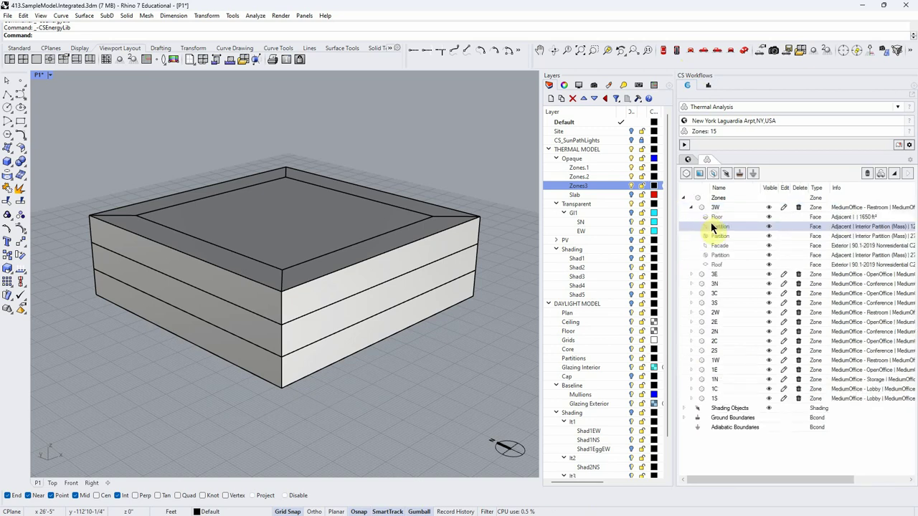
double_click(717, 284)
left_click(730, 322)
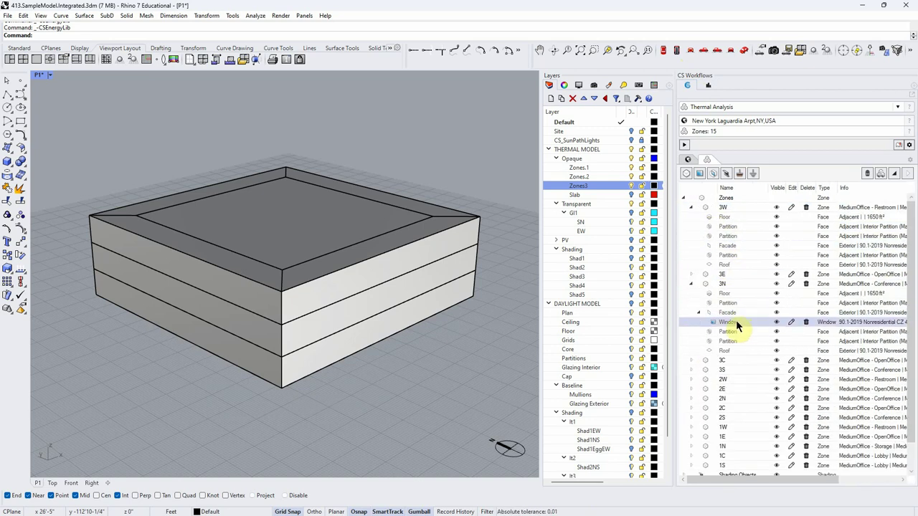
left_click(791, 322)
left_click(417, 138)
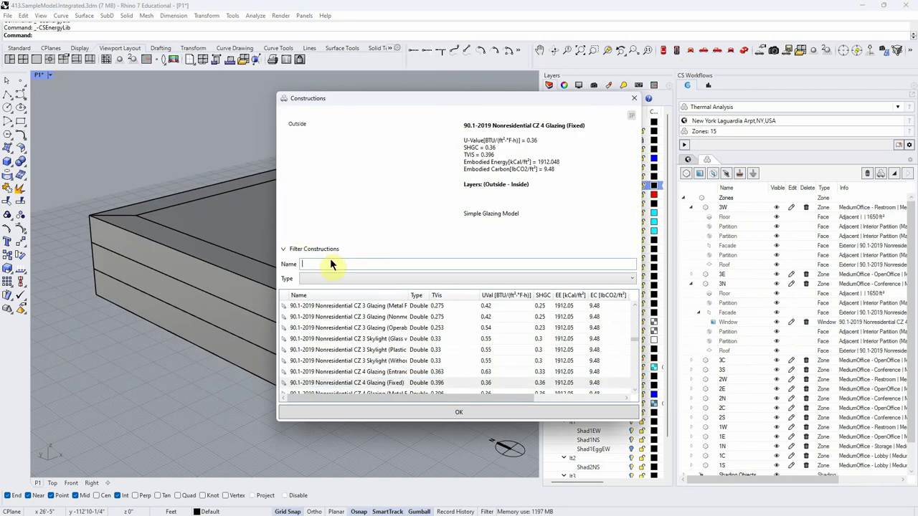
- Filter the glazing constructions by "defaul", examine defaultGlazing's U-value and SHGC, and close the window settings without applying it
type("defaul")
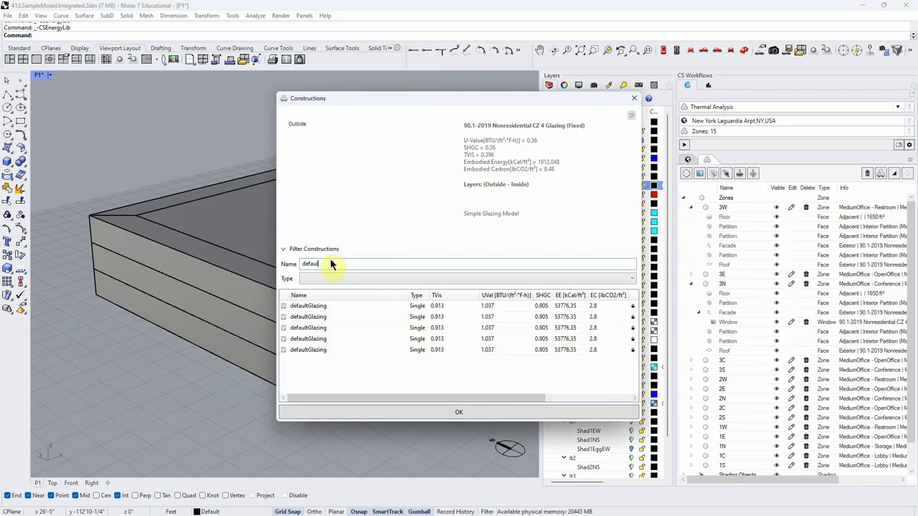
left_click(306, 305)
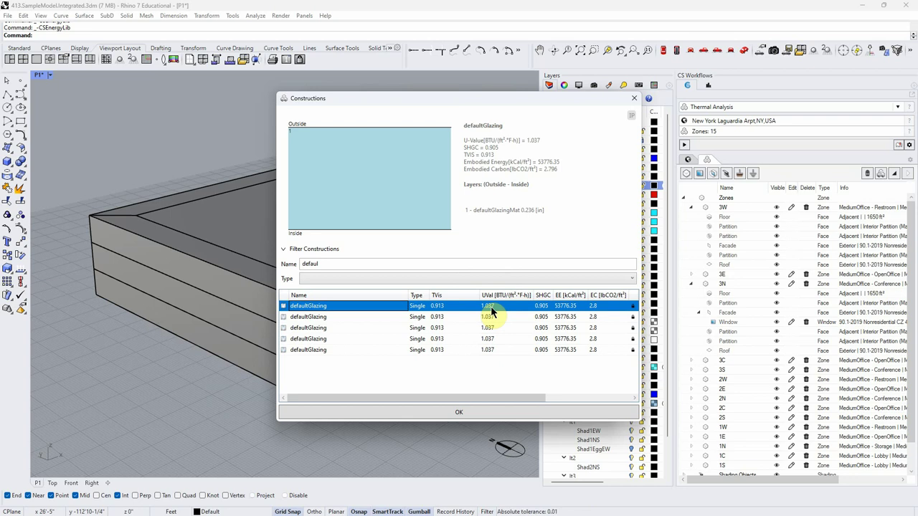
left_click(545, 313)
left_click(634, 99)
left_click(607, 100)
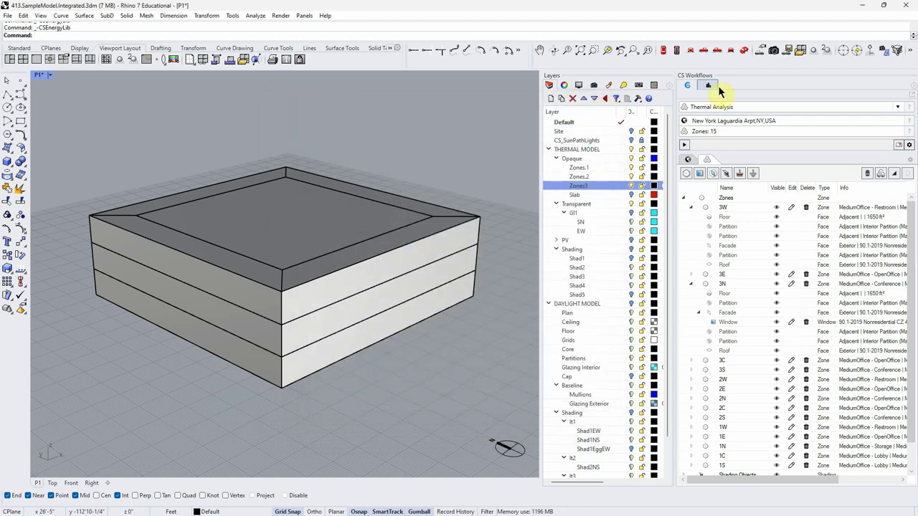
- Compare the site EUI of the Tg.1960.Curtain.DefGl run with that of Ta.1960.Baseline
left_click(709, 86)
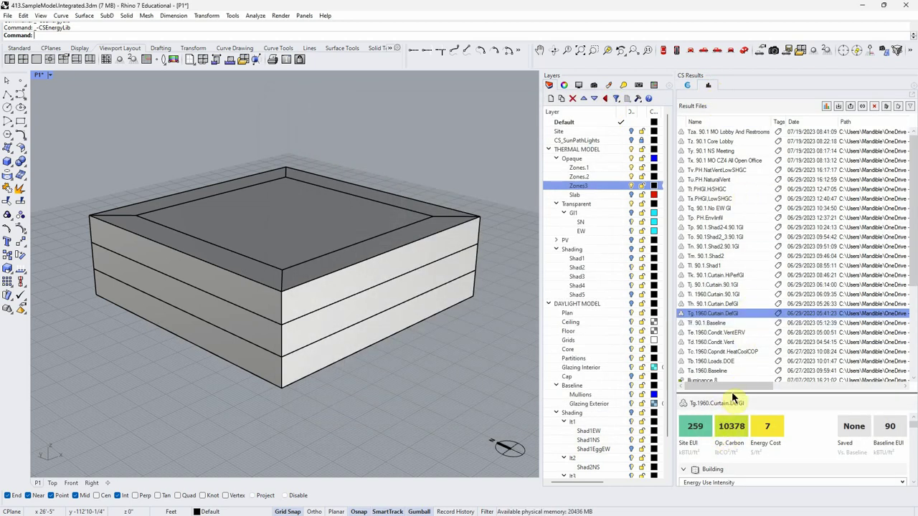
left_click_drag(734, 398, 719, 387)
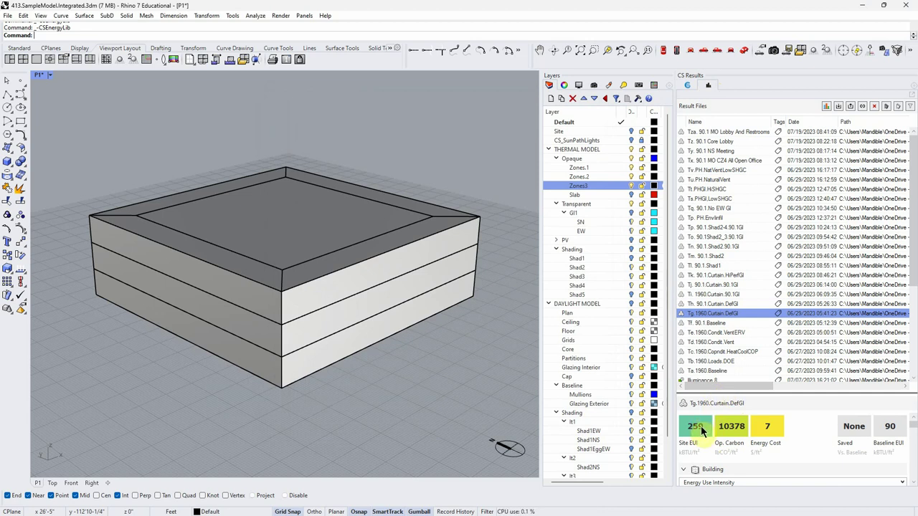
left_click(723, 371)
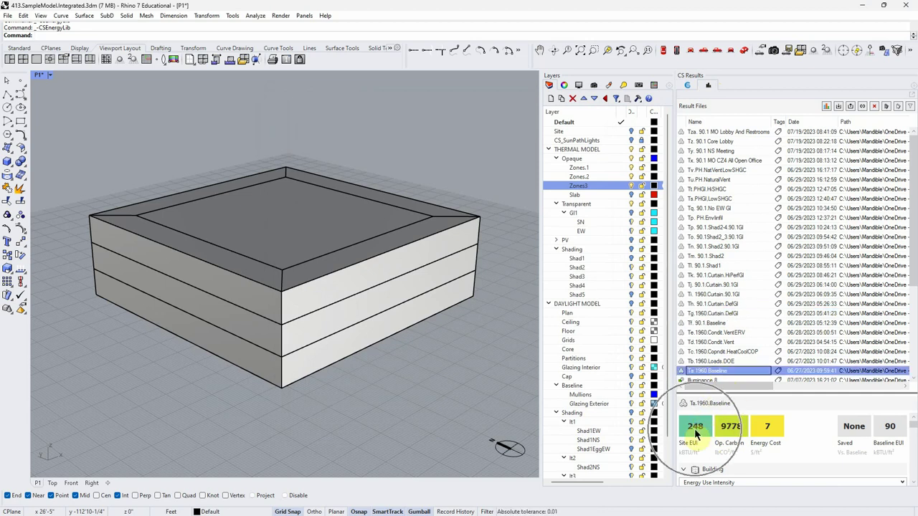
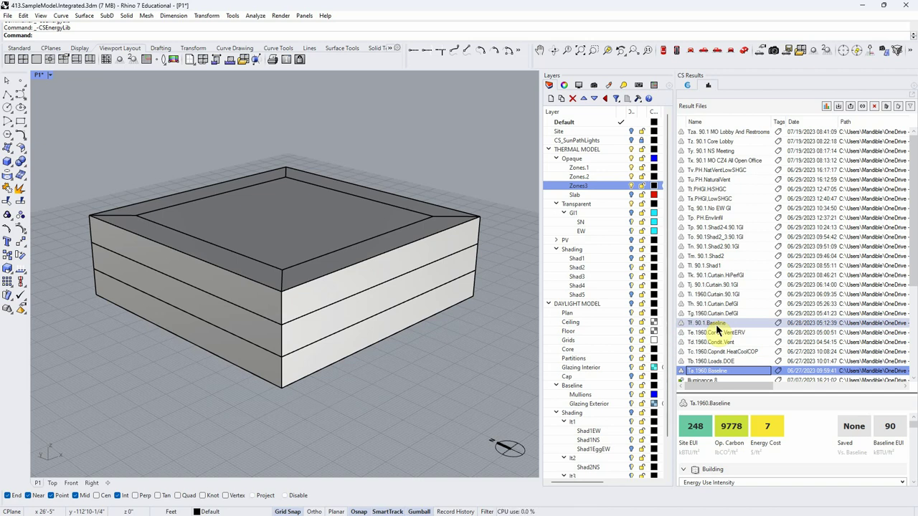
- Turn on the Gl1 glazing layer and collapse zones 3W and 3N in the Thermal Analysis zone list
left_click(632, 214)
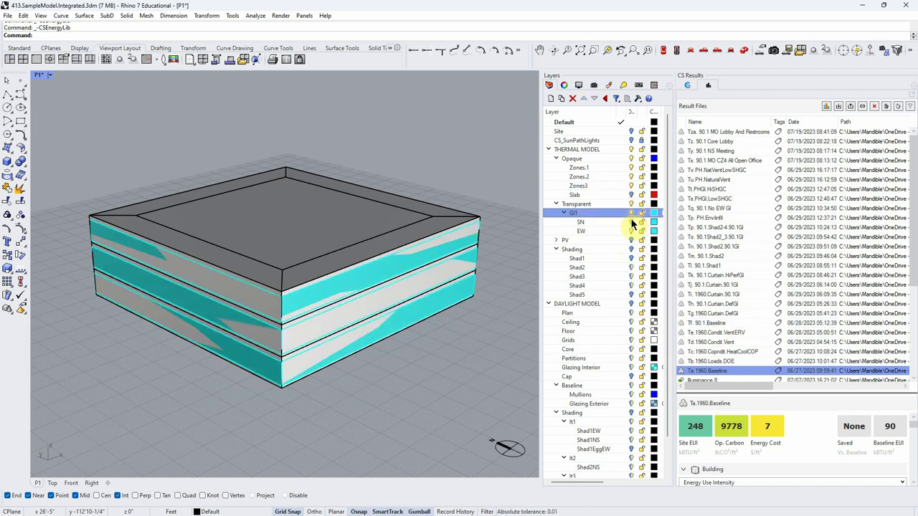
left_click(689, 87)
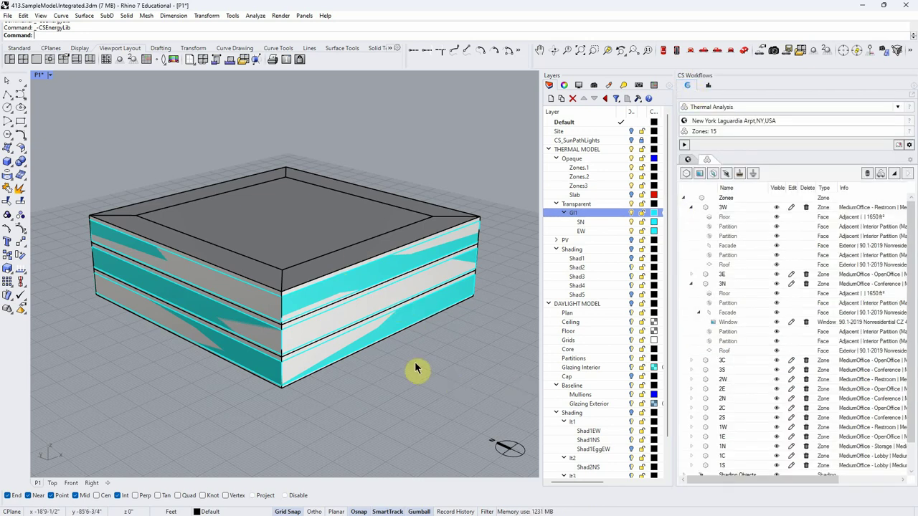
left_click(692, 208)
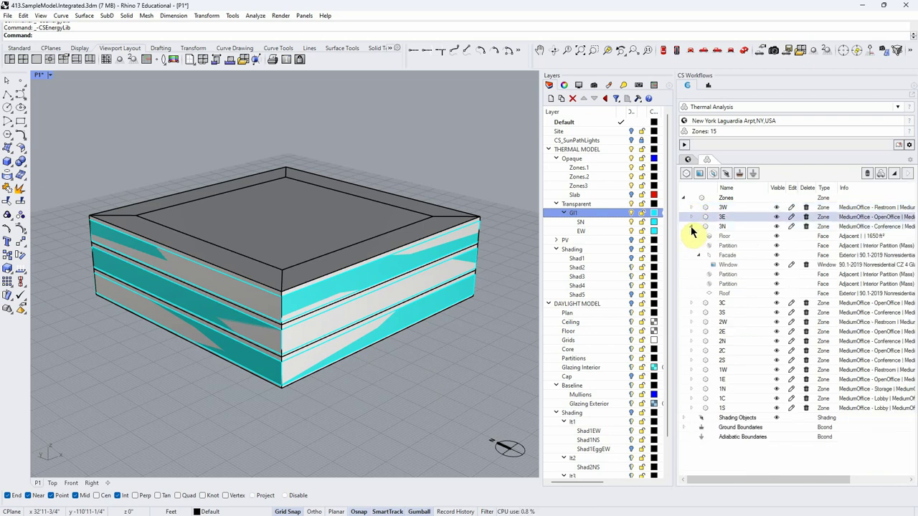
left_click(691, 227)
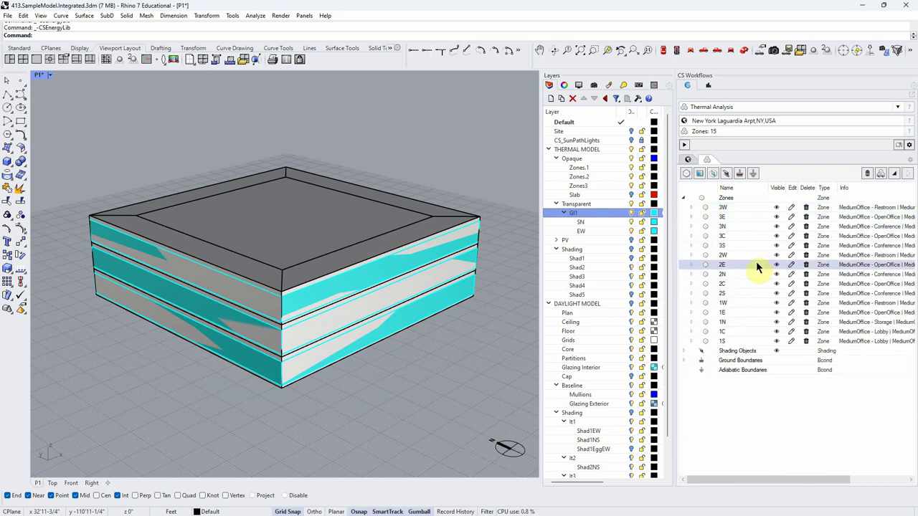
right_click_drag(512, 303, 499, 335)
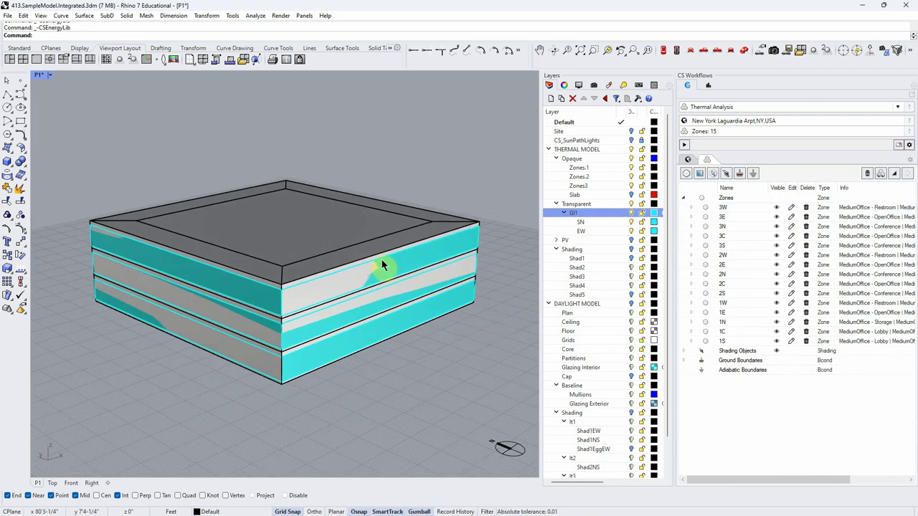
- Compare the site EUI of the Tg.1960.Curtain.DefGl, Th. 90.1.Curtain.DefGl and Tf. 90.1.Baseline runs in the result files
right_click_drag(385, 282, 378, 348)
right_click_drag(380, 383, 437, 400)
right_click_drag(493, 318, 379, 385)
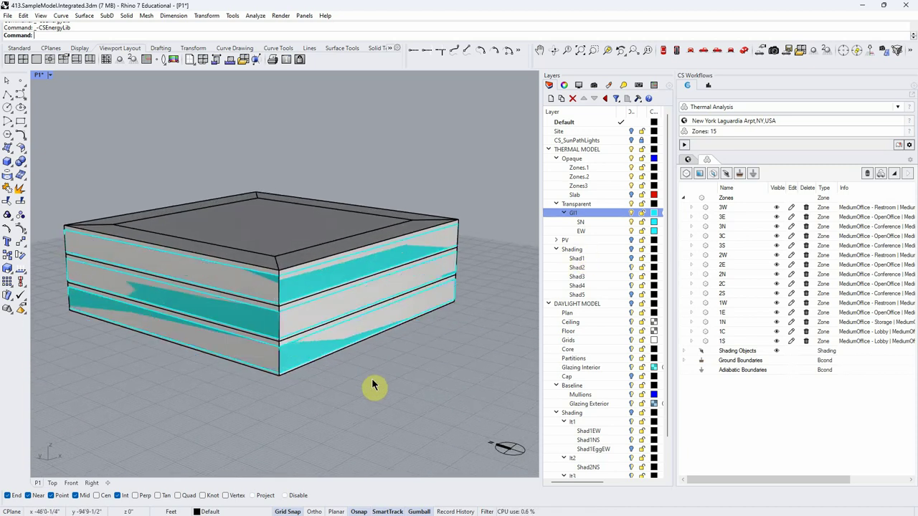
left_click(710, 85)
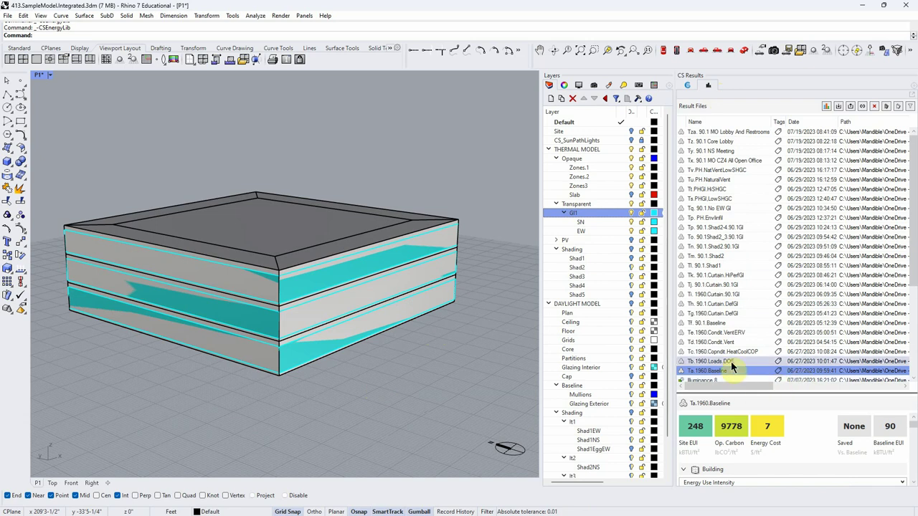
left_click(738, 318)
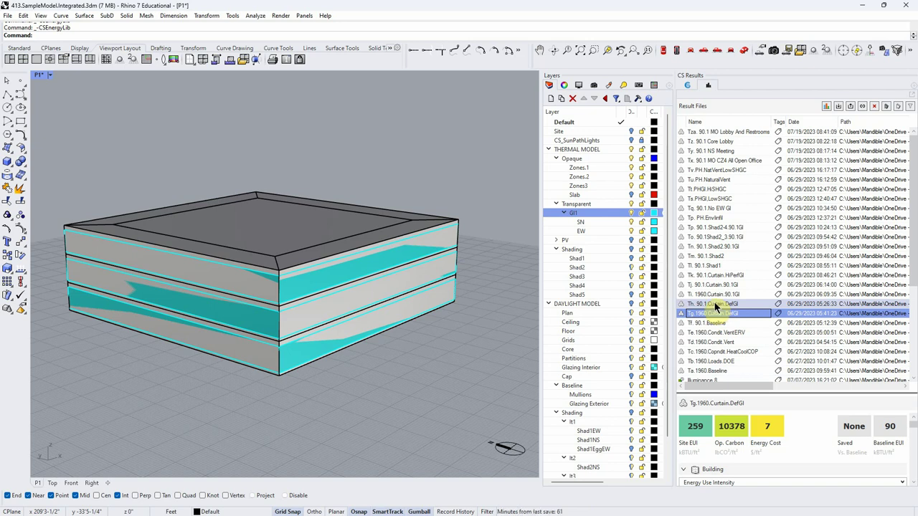
left_click(715, 305)
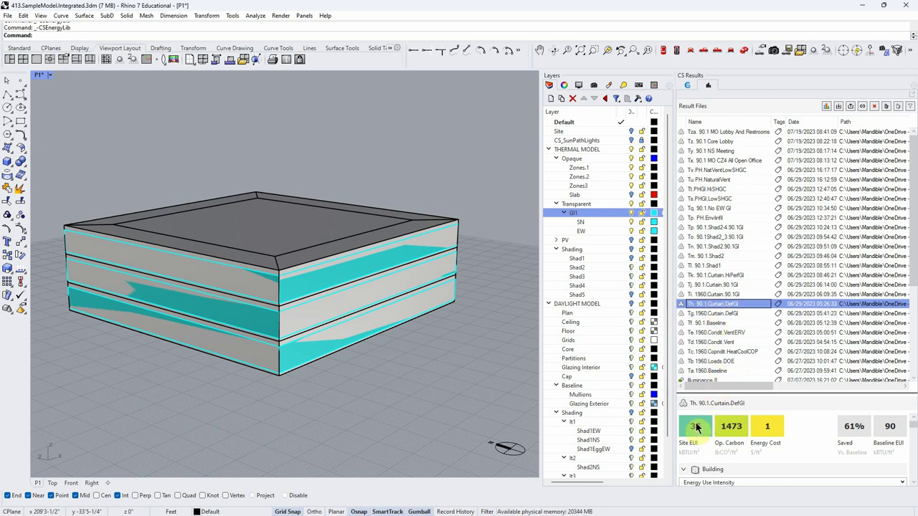
left_click(712, 324)
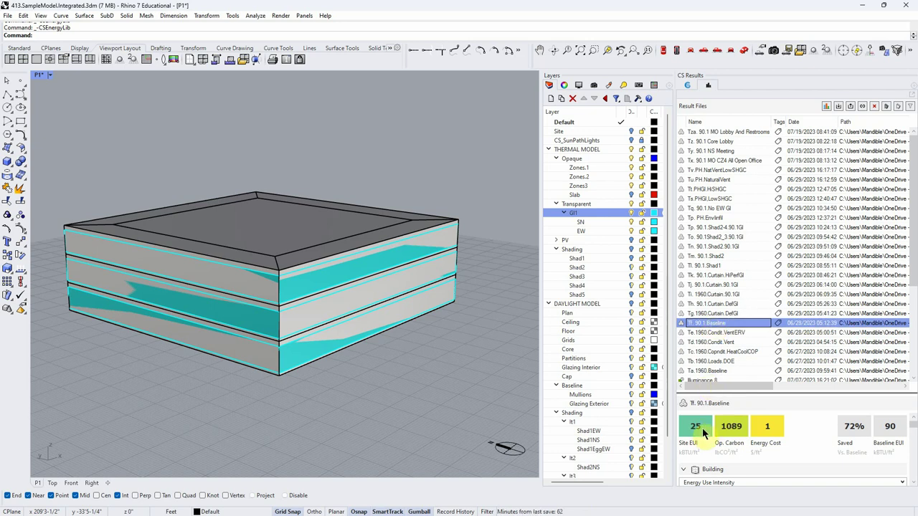
- Review the energy results of the Ti. 1960.Curtain.90.1Gl, Tj. 90.1.Curtain.90.1Gl and Tk. 90.1.Curtain.HiPerfGl runs
left_click(723, 294)
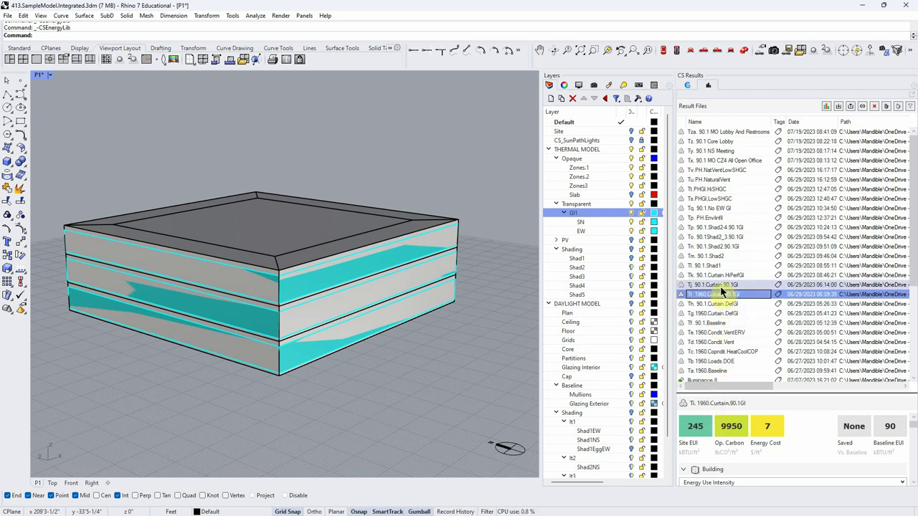
left_click(721, 286)
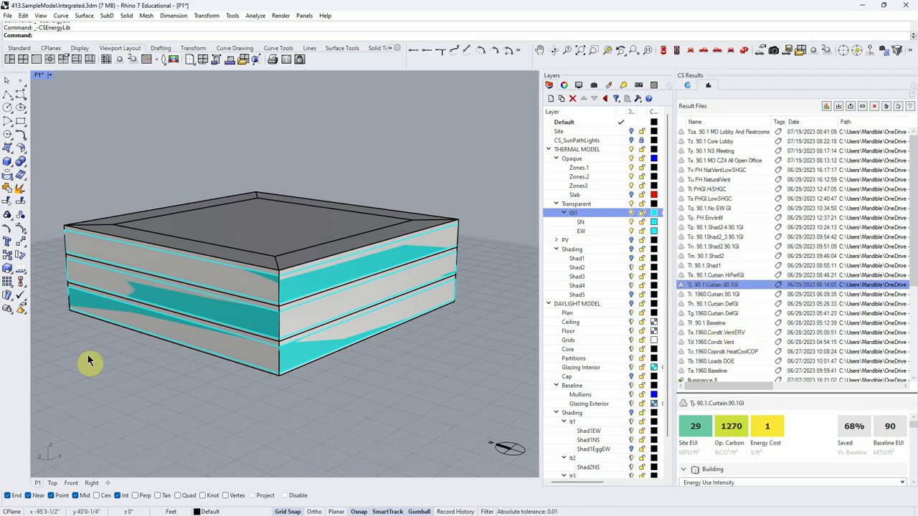
key("Up")
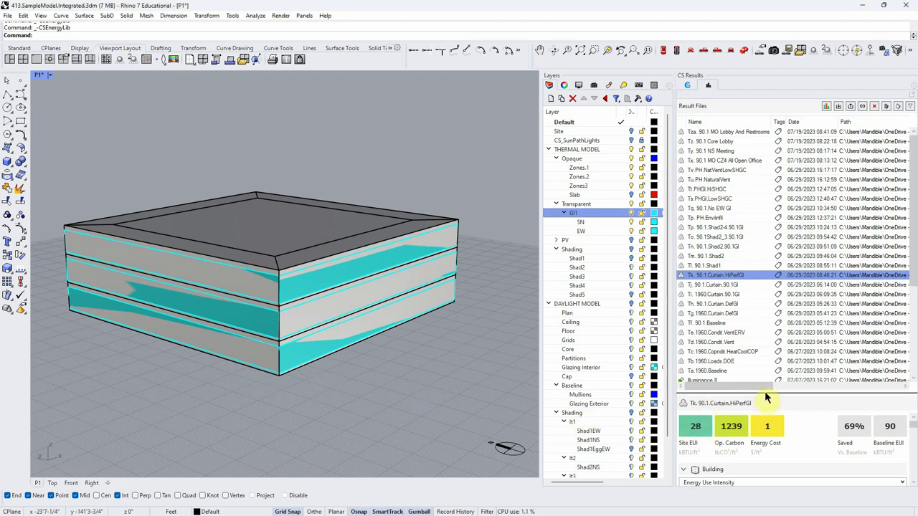
- Enlarge the result details and show the building's Energy Flows chart for the Tj. 90.1.Curtain.90.1Gl run
left_click_drag(769, 394, 749, 321)
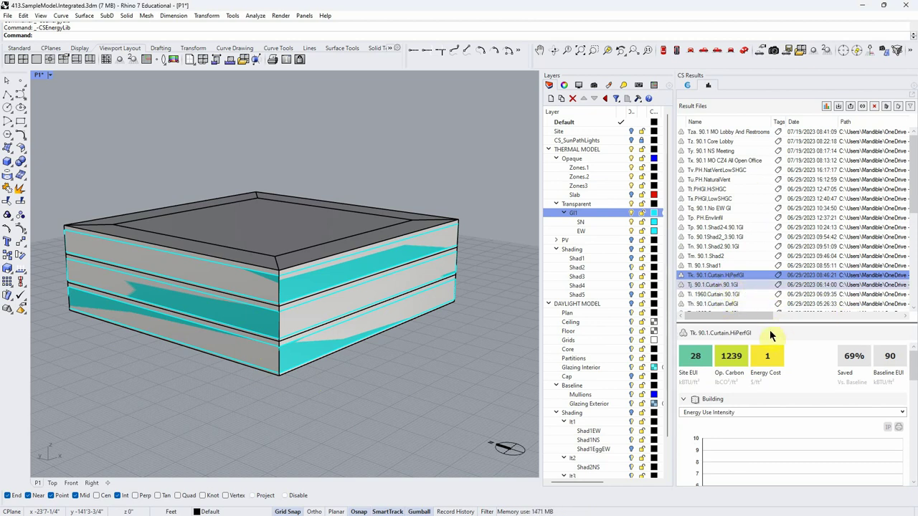
left_click(732, 285)
mouse_move(913, 373)
left_mouse_down()
mouse_move(914, 393)
mouse_move(914, 370)
left_mouse_up()
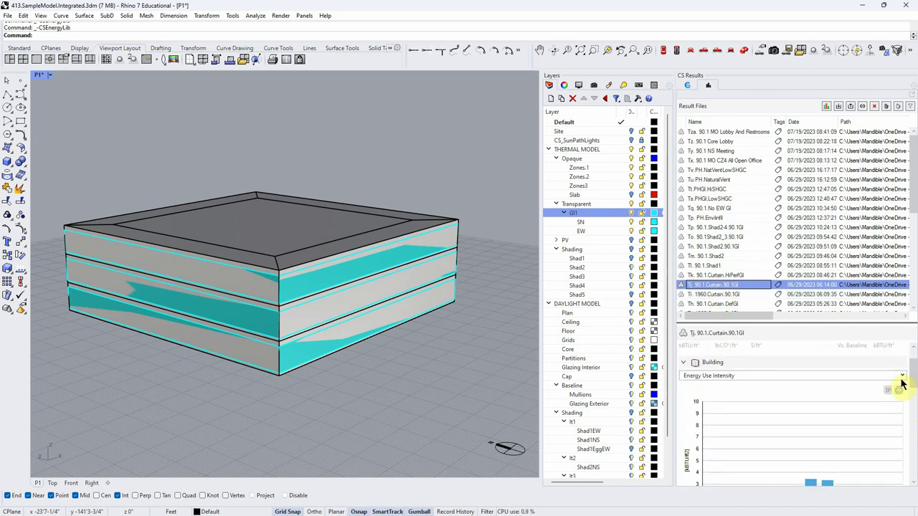
left_click(897, 376)
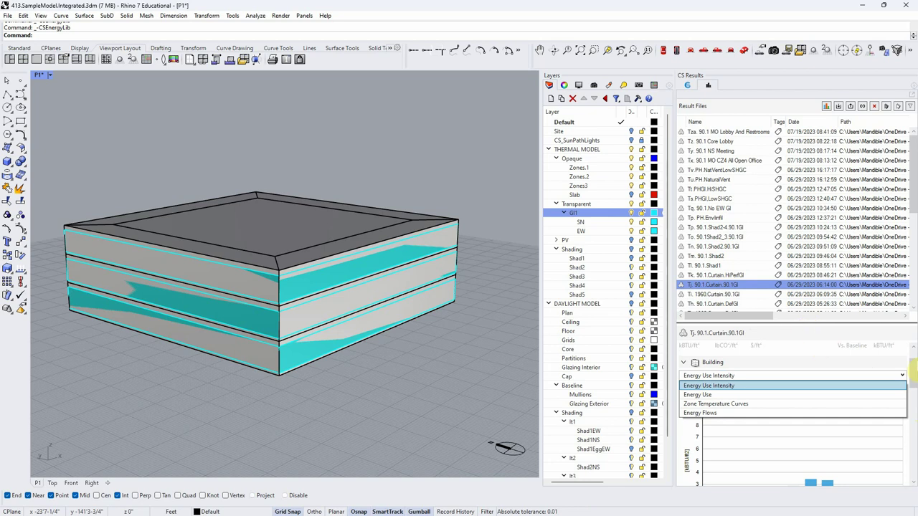
left_click(727, 414)
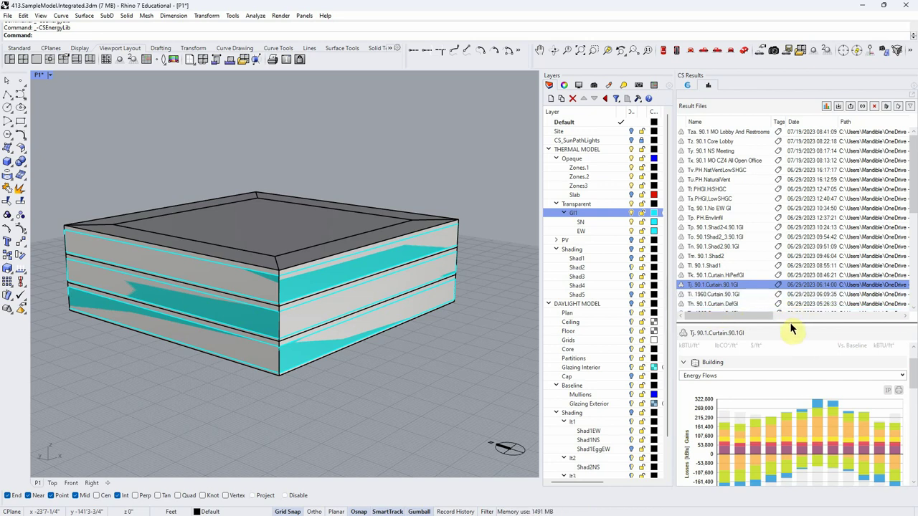
- Compare the Energy Flows of Tf. 90.1.Baseline and Th. 90.1.Curtain.DefGl, examining the latter's summer and winter window gains and losses in the enlarged chart
left_click_drag(792, 322, 791, 355)
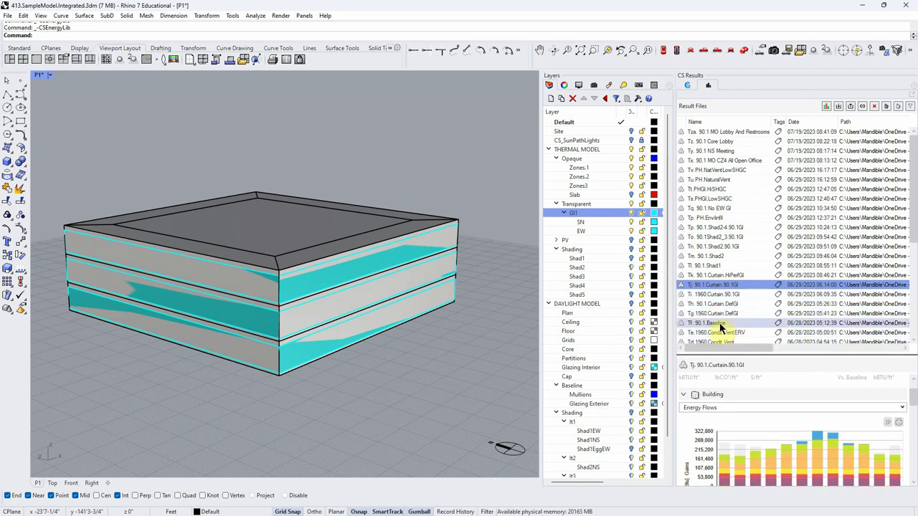
left_click(719, 322)
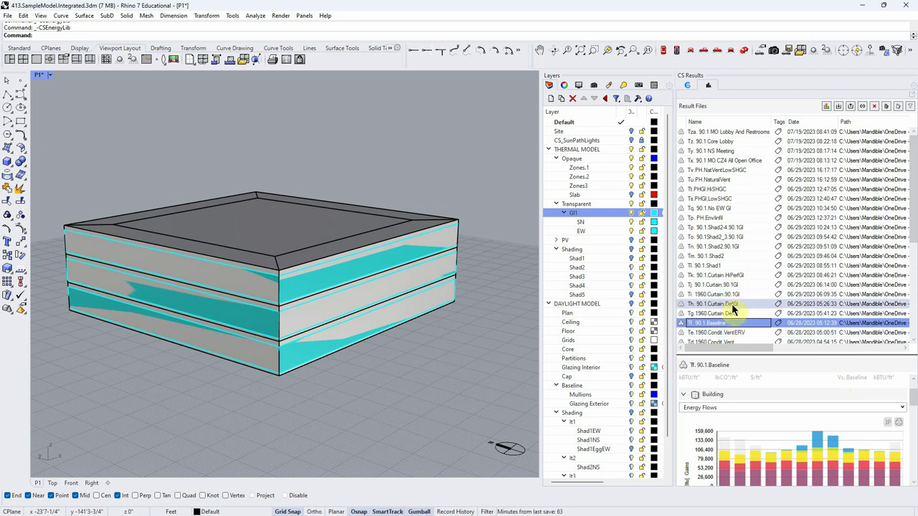
left_click(731, 303)
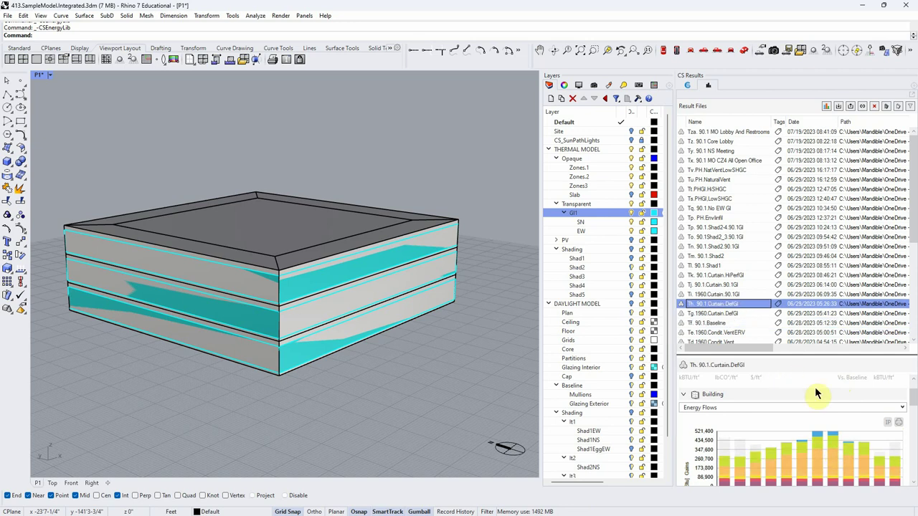
left_click_drag(805, 357, 804, 242)
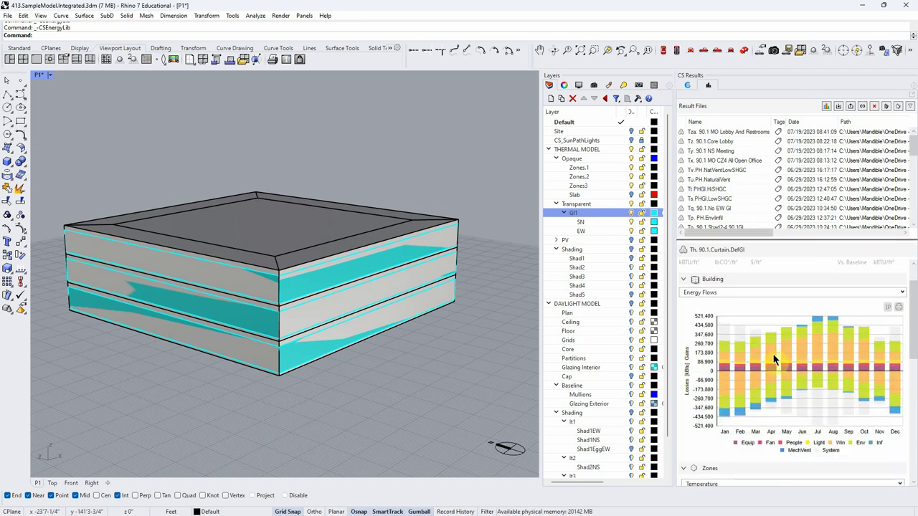
left_click(820, 347)
left_click(822, 349)
left_click(740, 357)
left_click(741, 386)
left_click(740, 392)
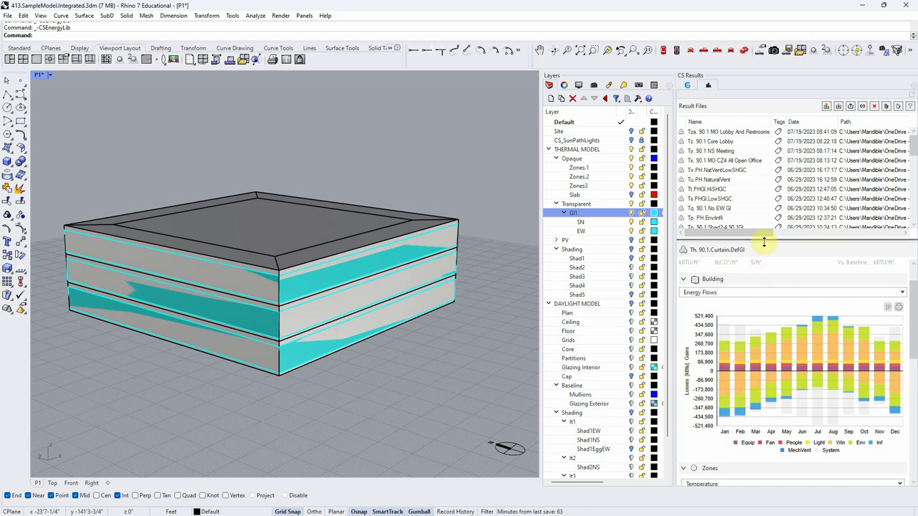
- Enlarge the result file list and compare the site EUI of Tf. 90.1.Baseline with that of Th. 90.1.Curtain.DefGl
left_click_drag(765, 244, 763, 353)
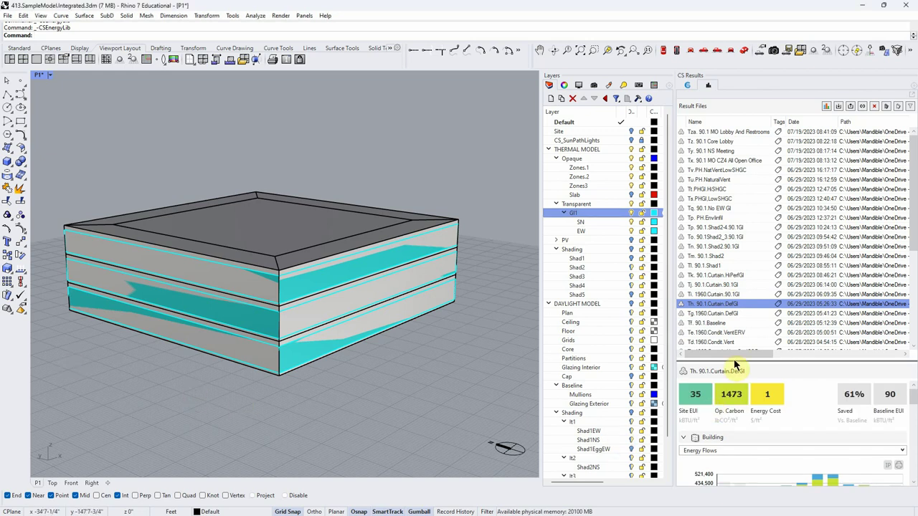
left_click_drag(736, 364, 739, 382)
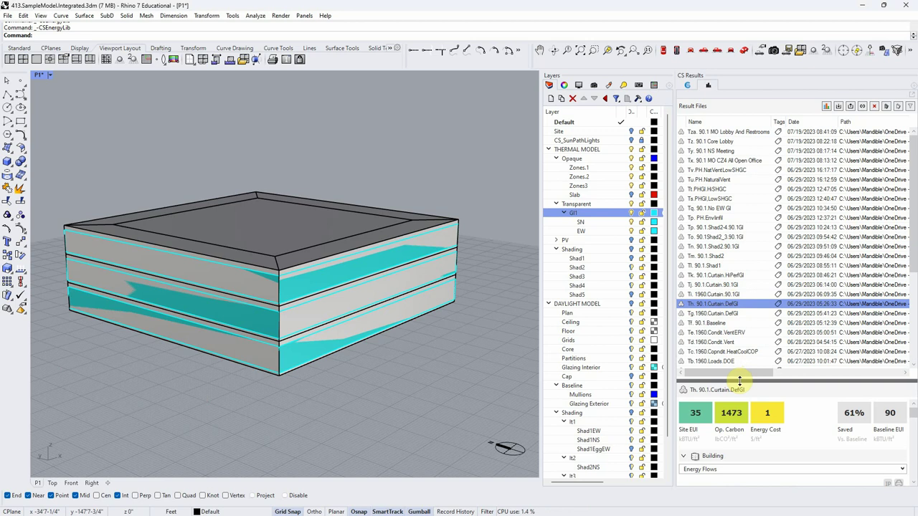
left_click(719, 325)
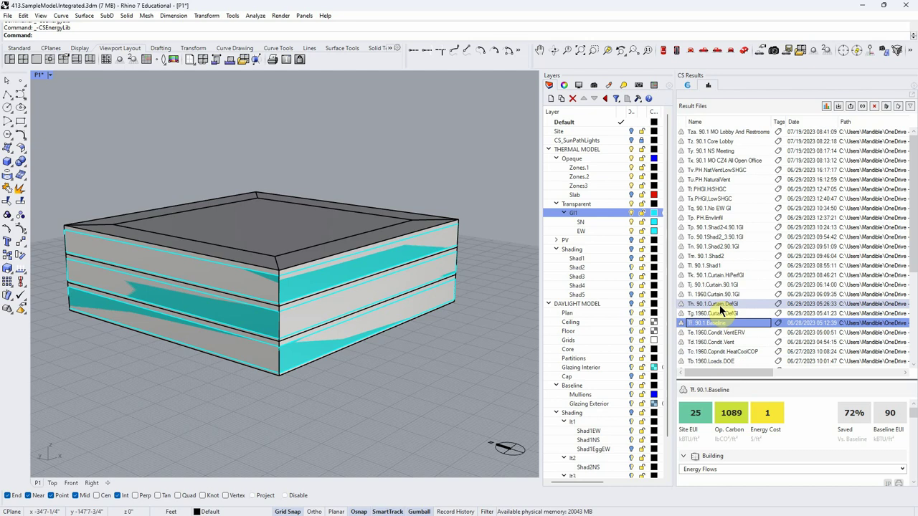
left_click(719, 304)
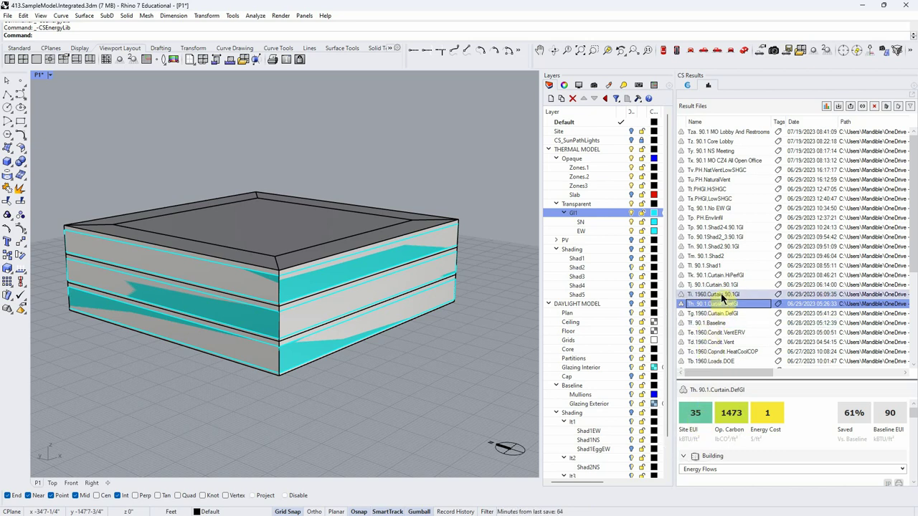
- Enlarge the Energy Flows chart and compare the Th. 90.1.Curtain.DefGl, Ti. 1960.Curtain.90.1Gl and Tj. 90.1.Curtain.90.1Gl runs
left_click_drag(779, 382, 780, 383)
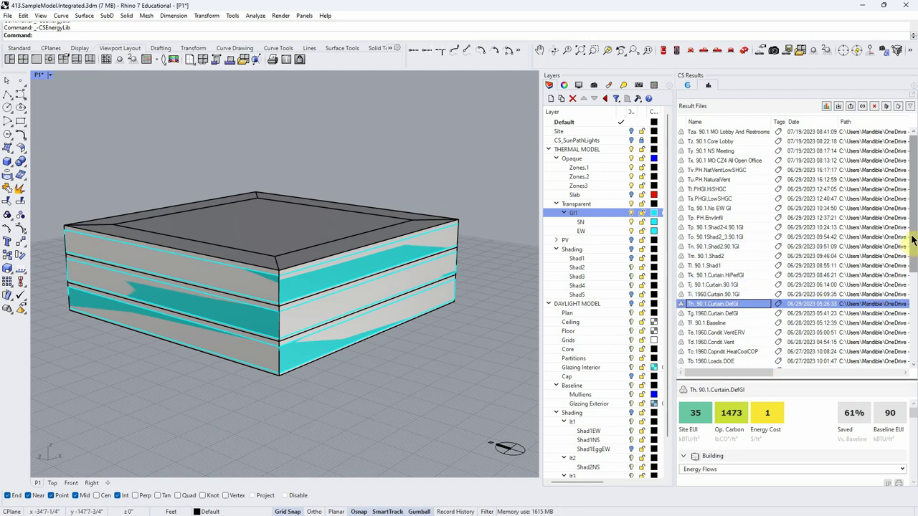
scroll(915, 286, "down", 5)
left_click_drag(873, 379, 807, 199)
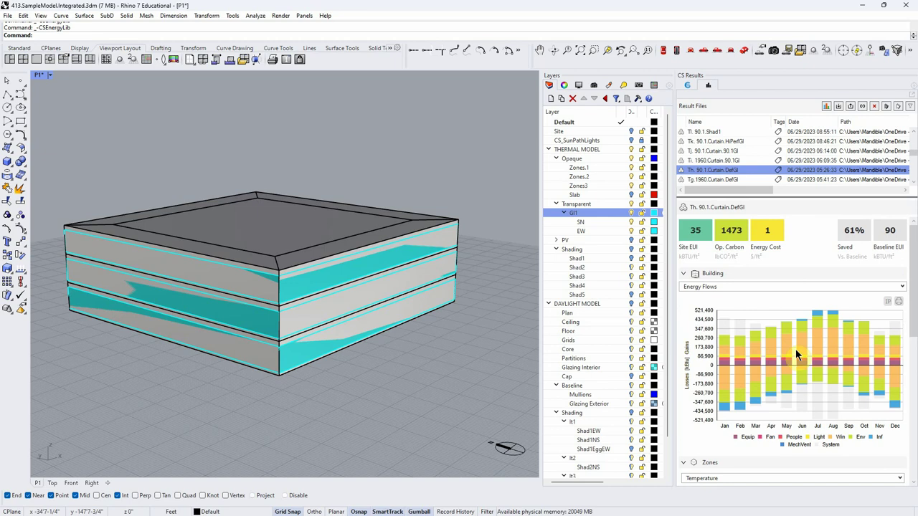
left_click(722, 159)
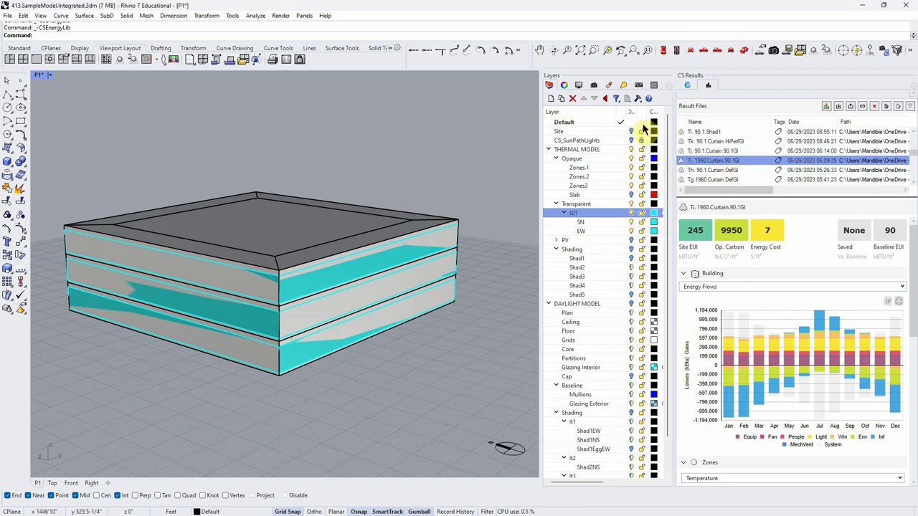
left_click(715, 150)
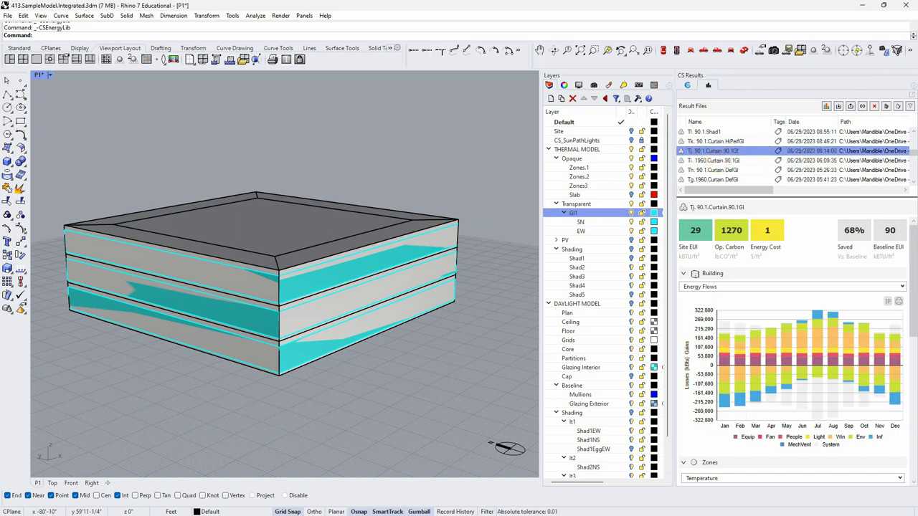
left_click(804, 170)
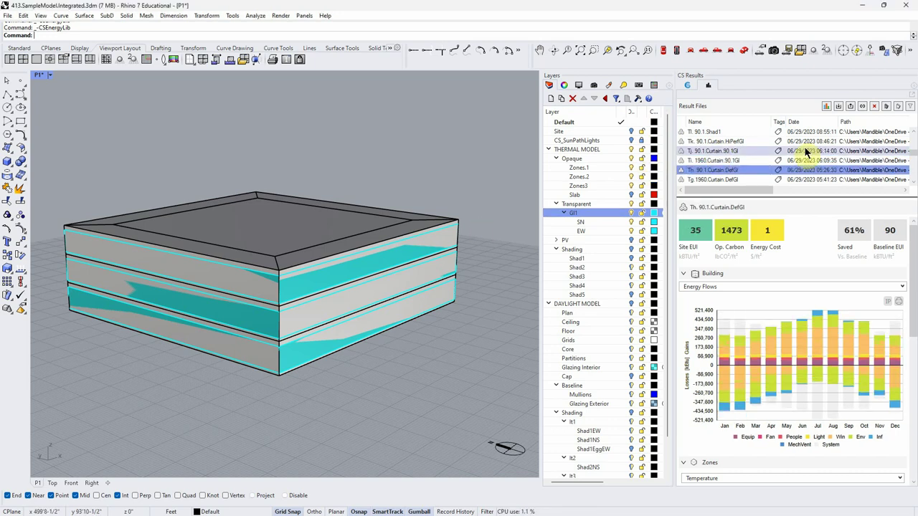
- Compare the site EUI and the monthly window energy flows of Tj. 90.1.Curtain.90.1Gl and Th. 90.1.Curtain.DefGl
left_click(713, 151)
left_click(699, 239)
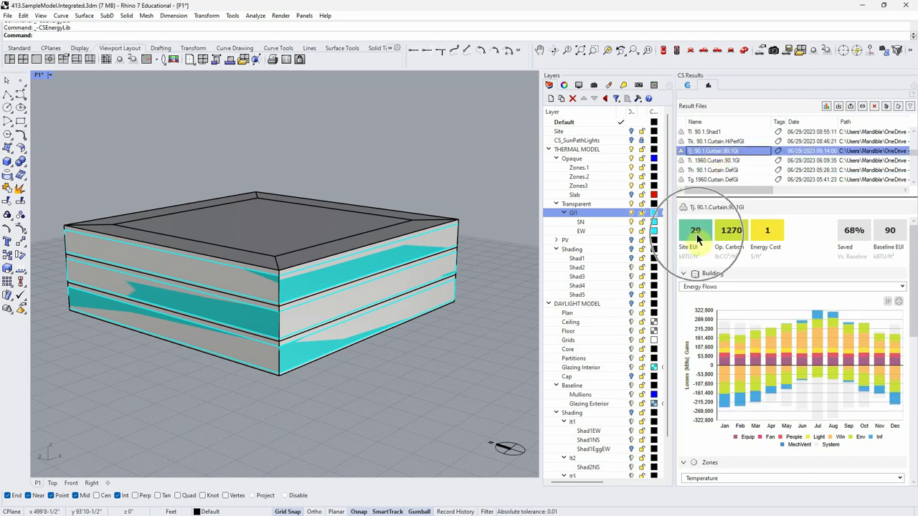
left_click(723, 170)
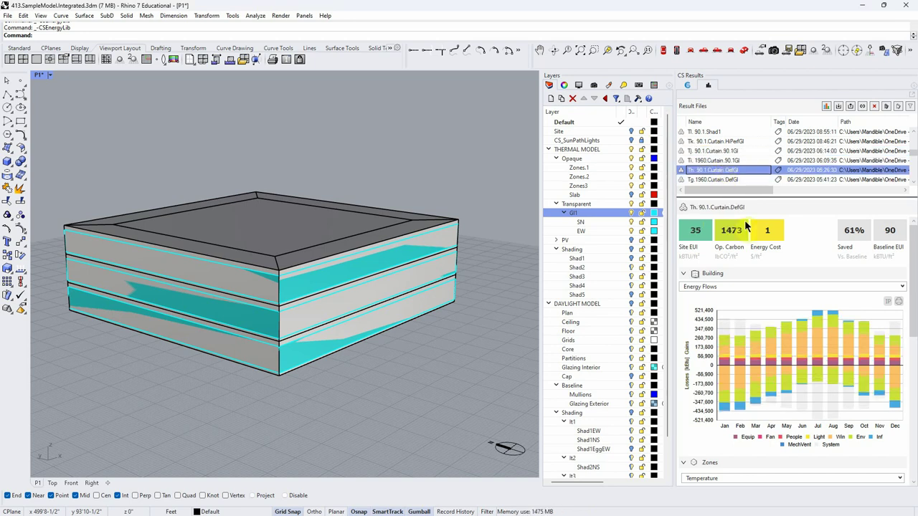
left_click(817, 339)
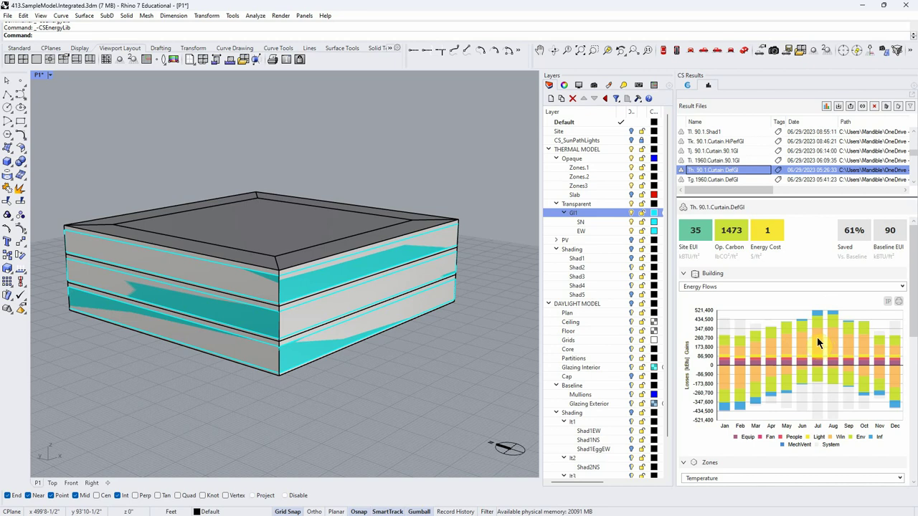
left_click(822, 340)
left_click(822, 340)
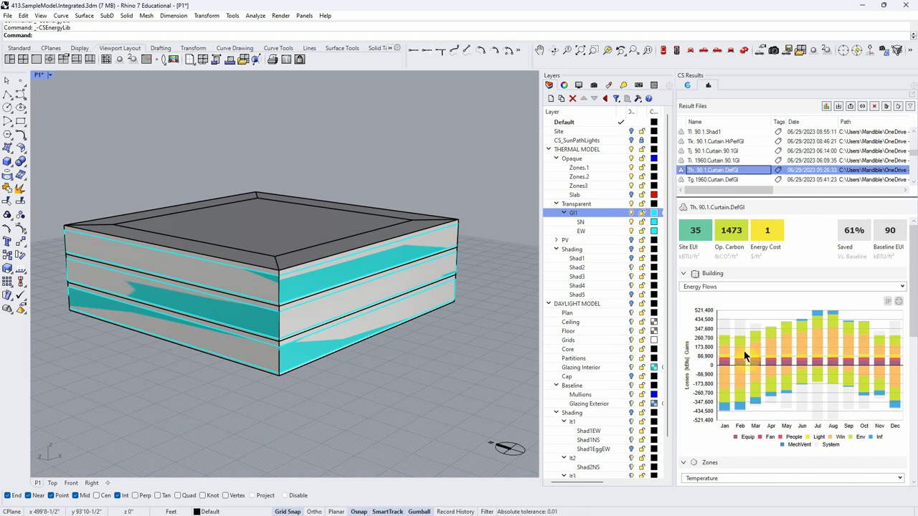
left_click(709, 152)
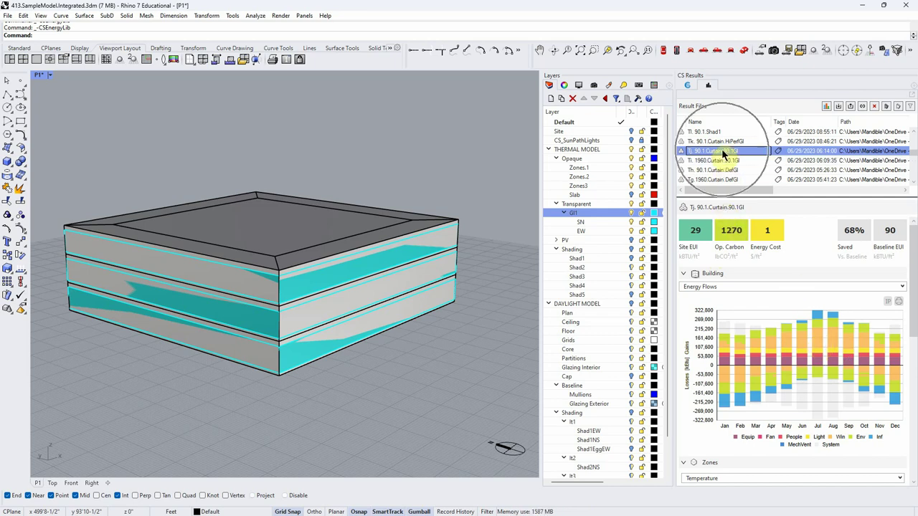
- Open the zone settings for all thermal zones and review the envelope constructions, leaving them as they are
left_click(688, 85)
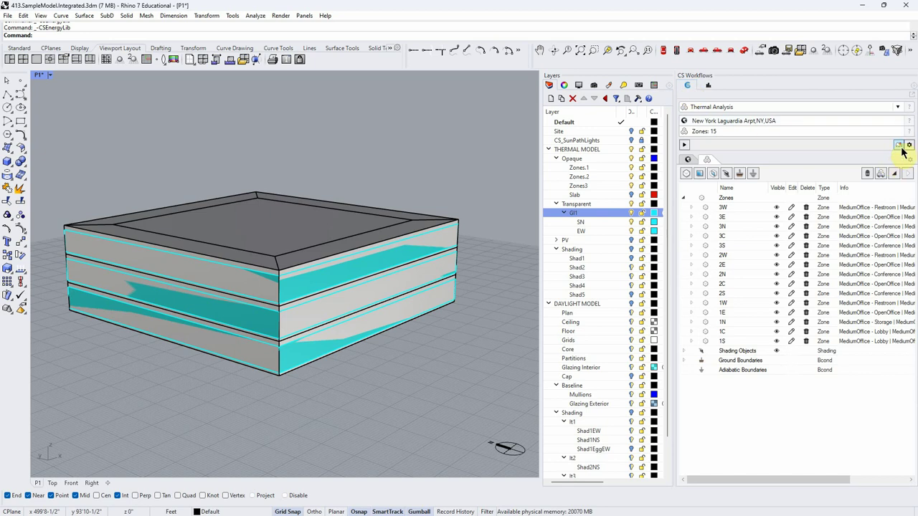
double_click(812, 198)
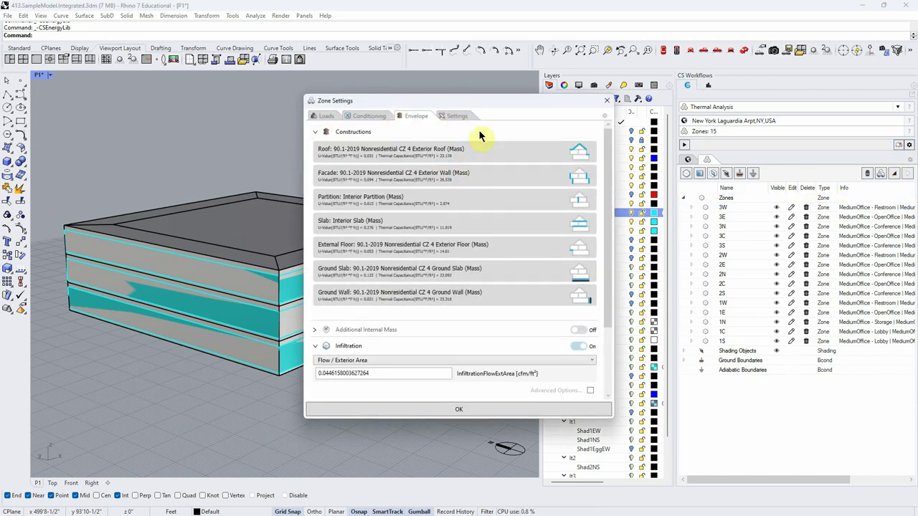
left_click(607, 101)
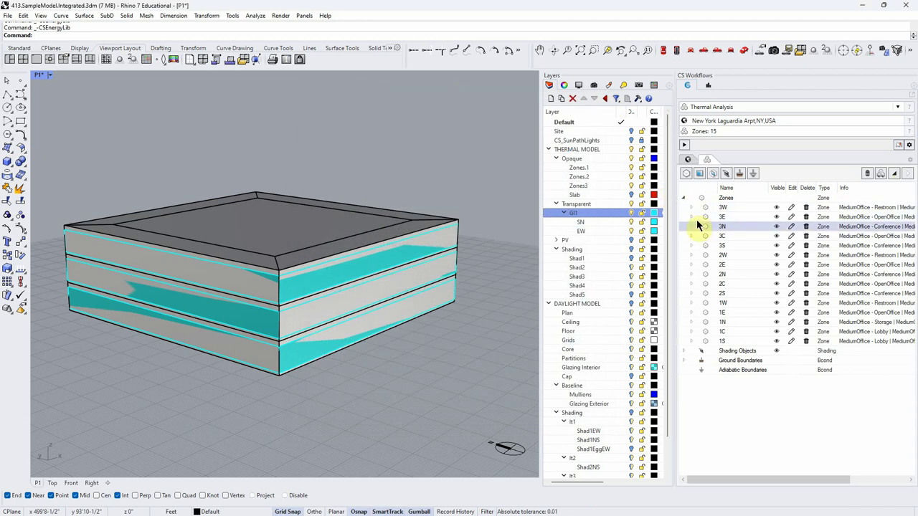
- Open the glazing construction library for the window on zone 3S's facade and filter it by the name 90.1
left_click(691, 246)
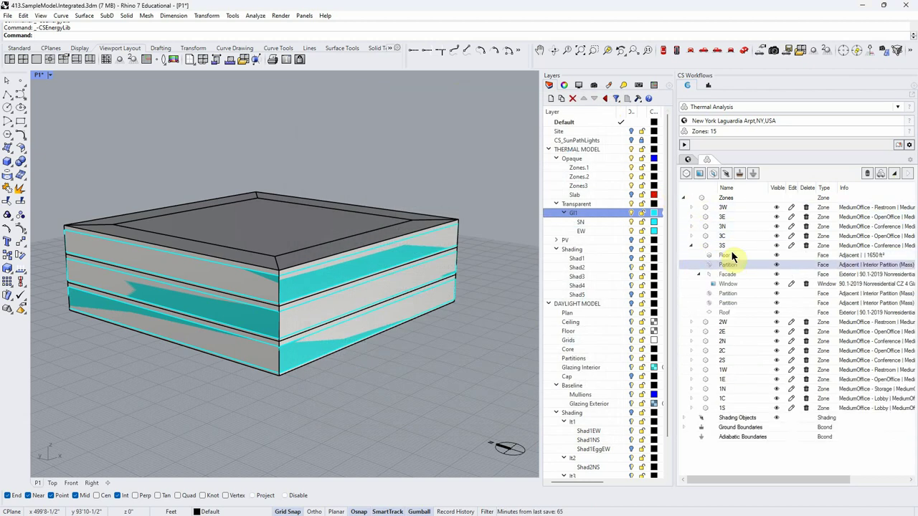
left_click(791, 285)
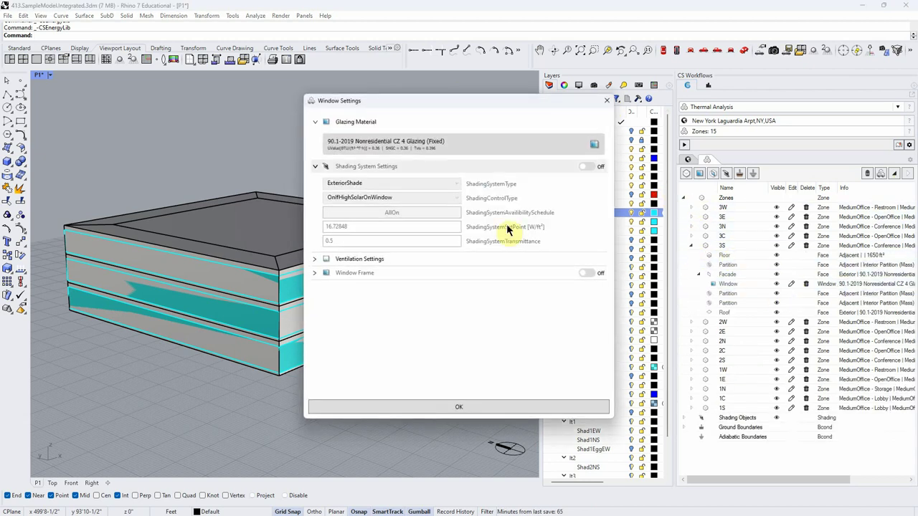
left_click(449, 143)
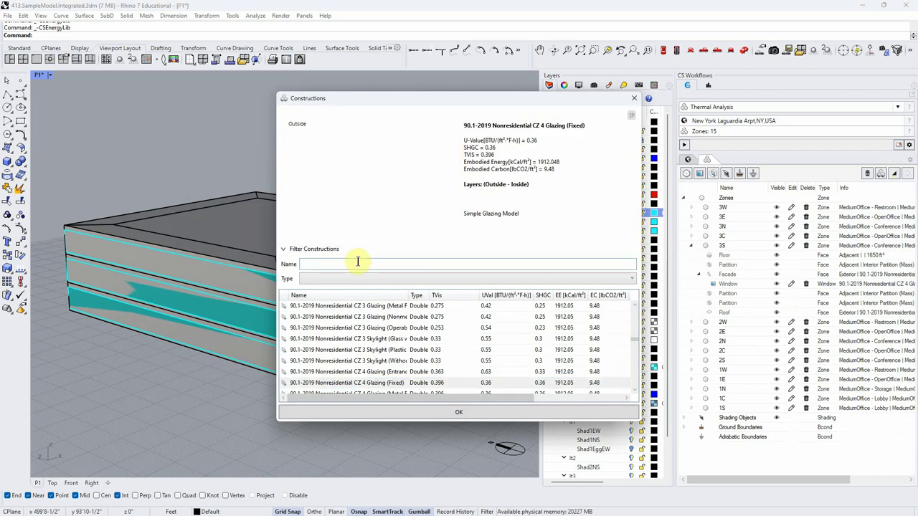
type("90.1")
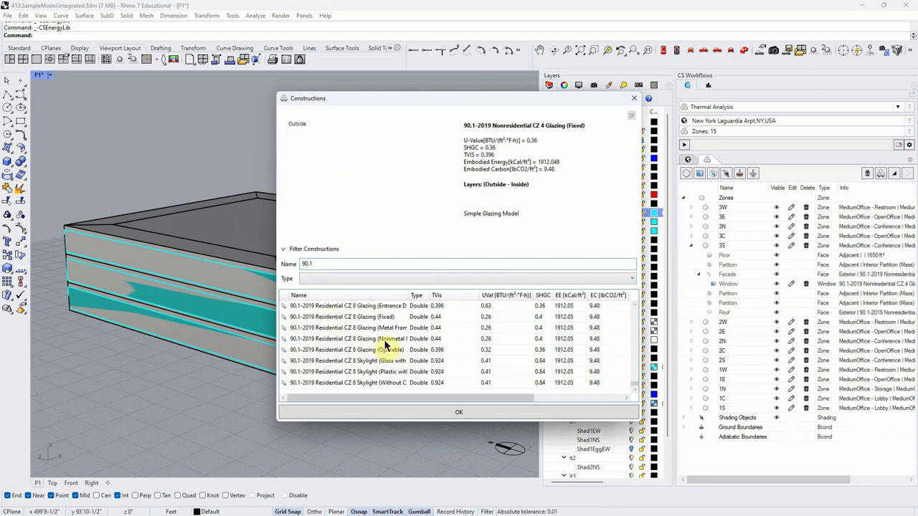
- Examine the U-value, SHGC and TVIS of the 90.1-2019 Nonresidential CZ 4 Metal Framing curtain wall glazing, and close the library and window settings without assigning it
scroll(386, 345, "up", 10)
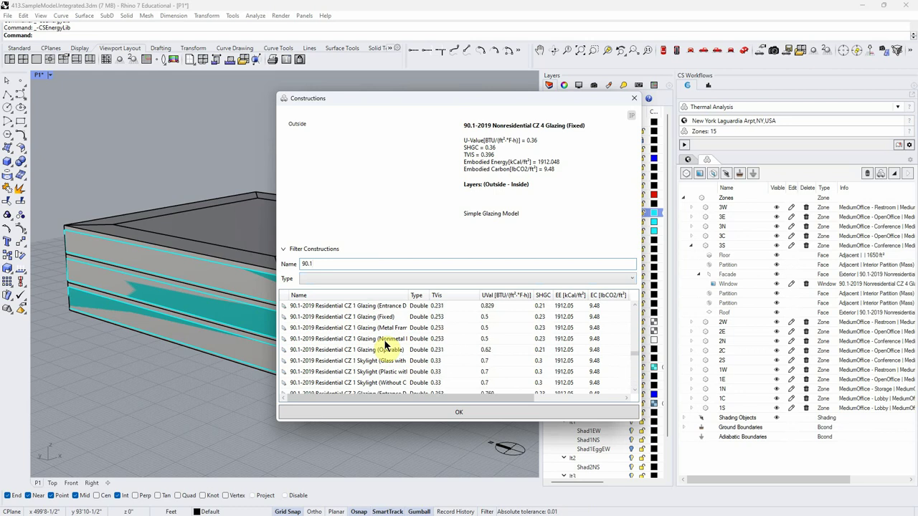
scroll(377, 332, "up", 3)
scroll(377, 332, "up", 5)
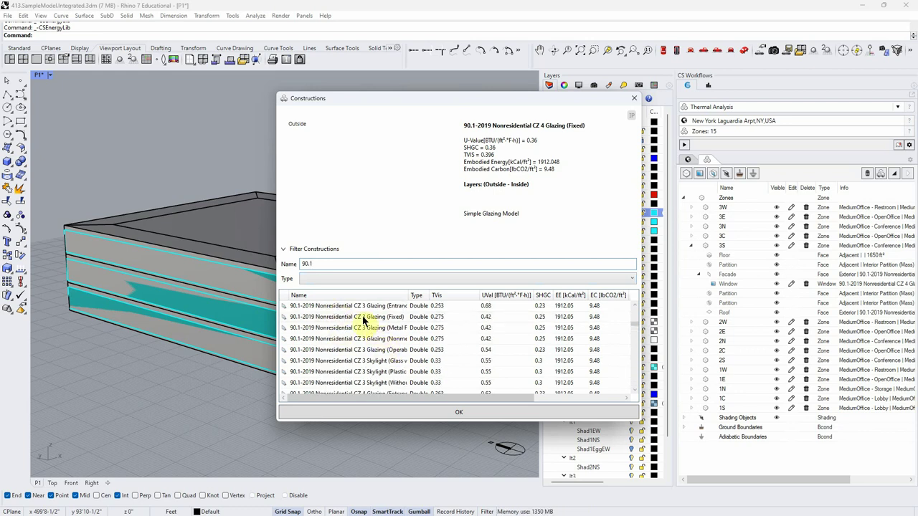
scroll(375, 352, "down", 3)
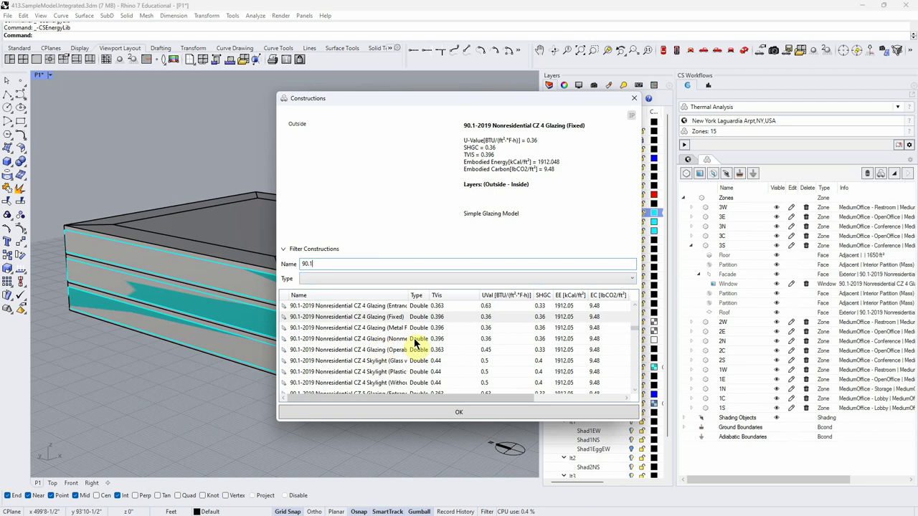
left_click_drag(409, 295, 442, 295)
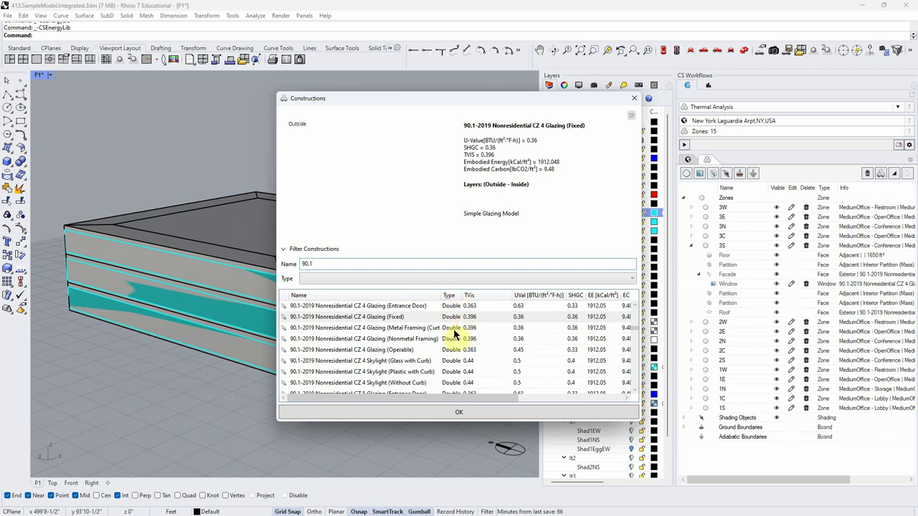
left_click(419, 330)
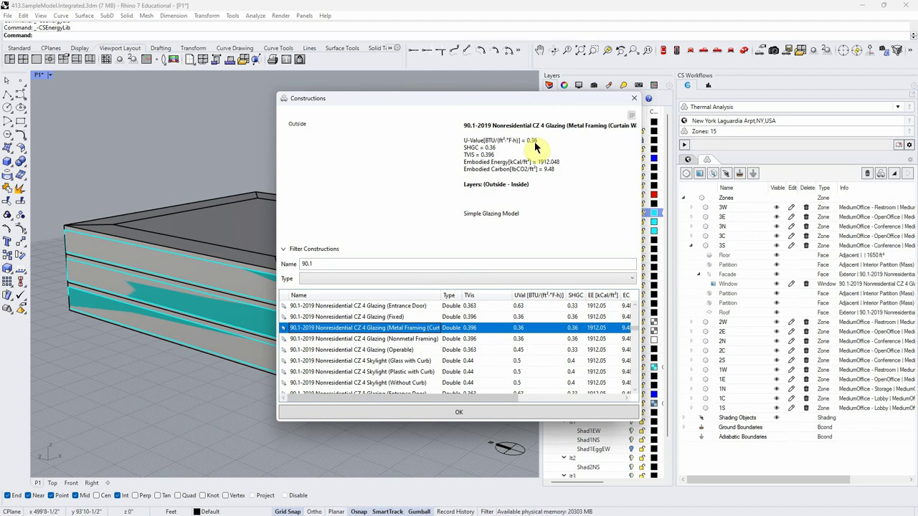
left_click(495, 155)
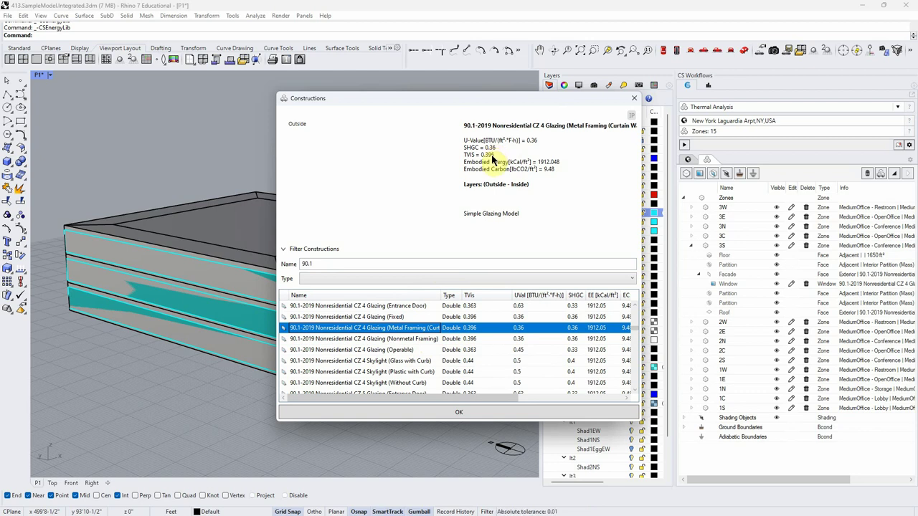
left_click(635, 101)
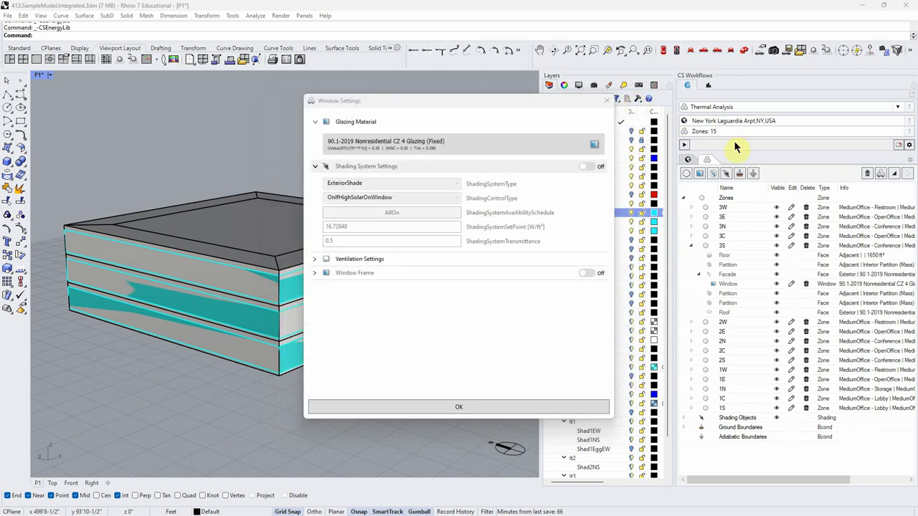
left_click(611, 98)
- Switch to Excel, review the glazing run descriptions on the Outputs sheet of 413.RunTracker.SampleModel1a.xlsx, and return to Rhino's simulation results
left_click(708, 85)
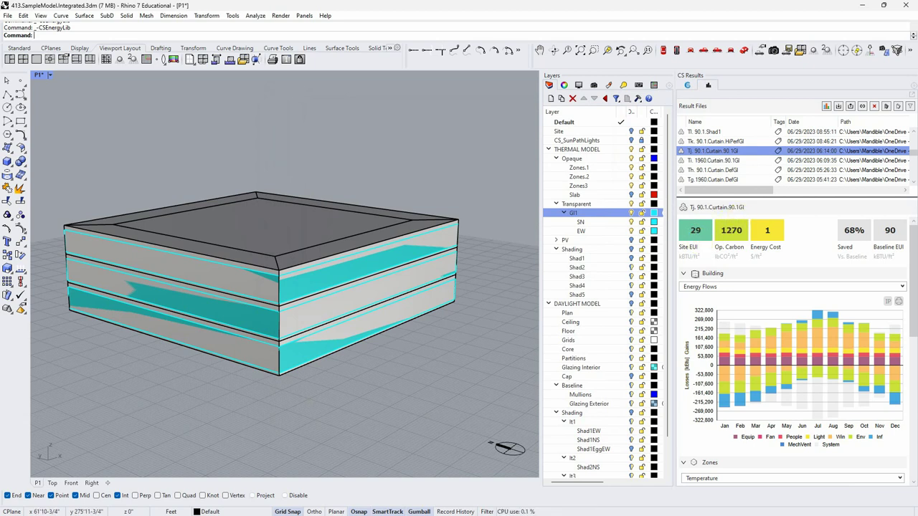
key("alt+Tab")
left_click_drag(382, 40, 313, 40)
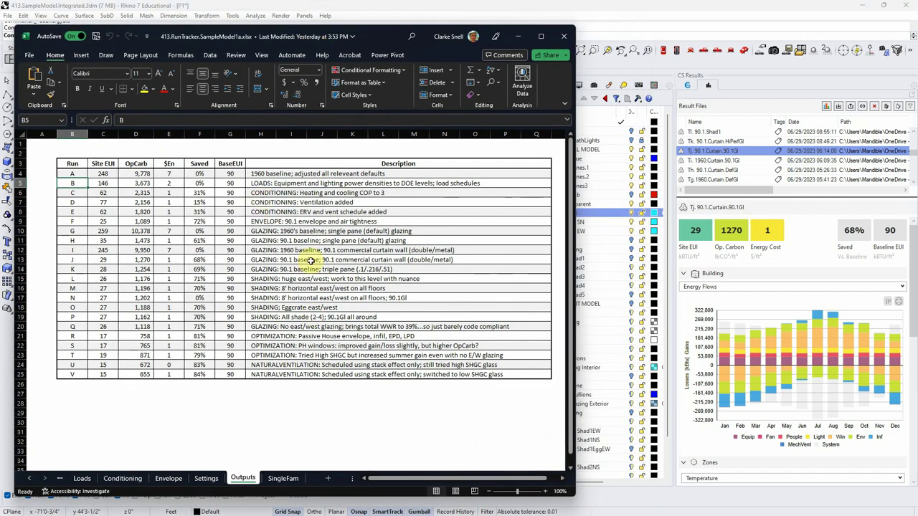
left_click(521, 35)
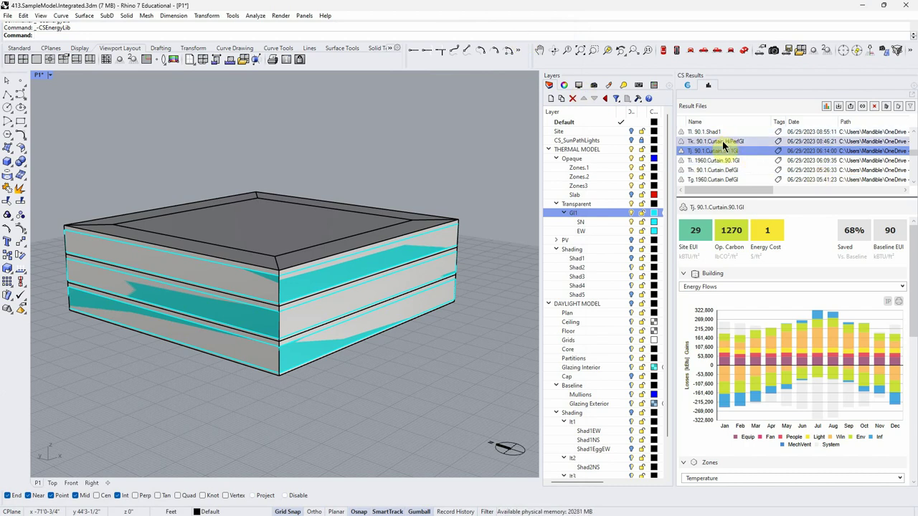
- Display the results of the Tk. 90.1.Curtain.HiPerfGl run and examine its site EUI and monthly energy flows
left_click(723, 143)
left_click(794, 343)
left_click(714, 143)
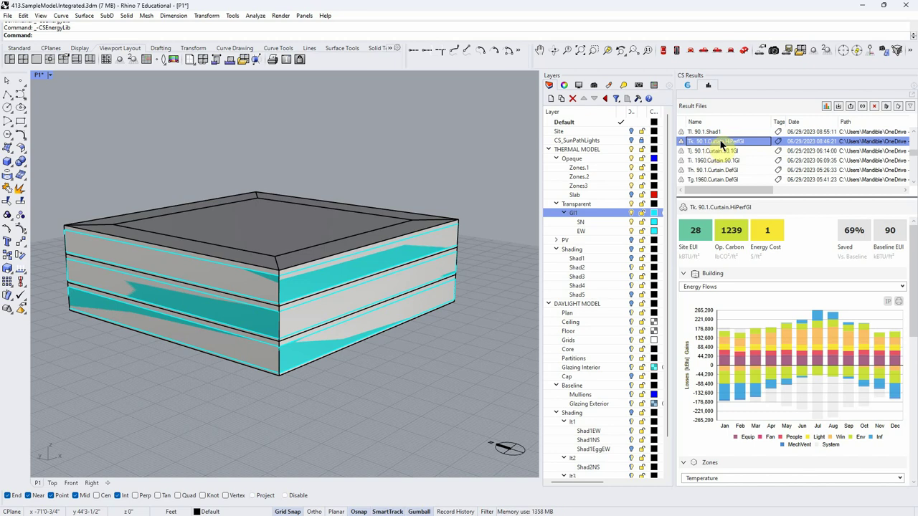
mouse_move(471, 375)
right_mouse_down()
mouse_move(473, 351)
mouse_move(474, 359)
right_mouse_up()
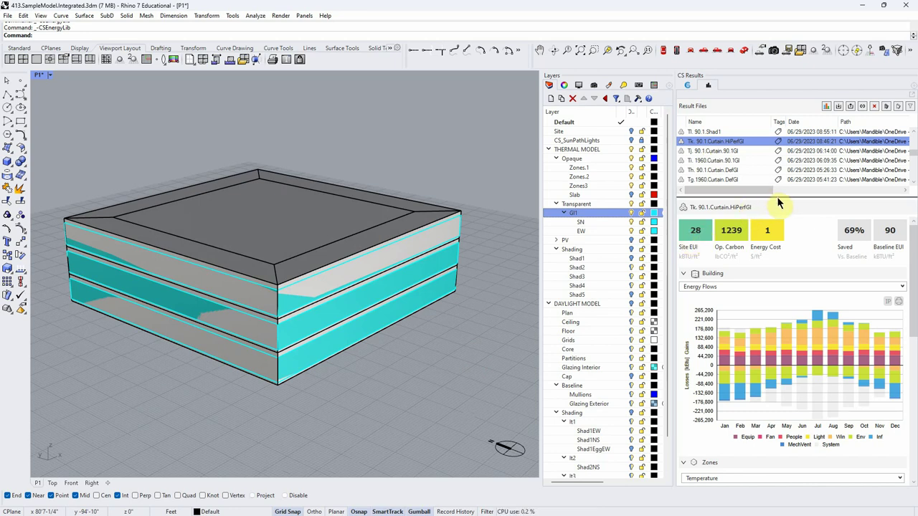
- Enlarge the result file list and compare the site EUI and energy flows of Ta.1960.Baseline and Tk. 90.1.Curtain.HiPerfGl
left_click_drag(779, 197, 789, 374)
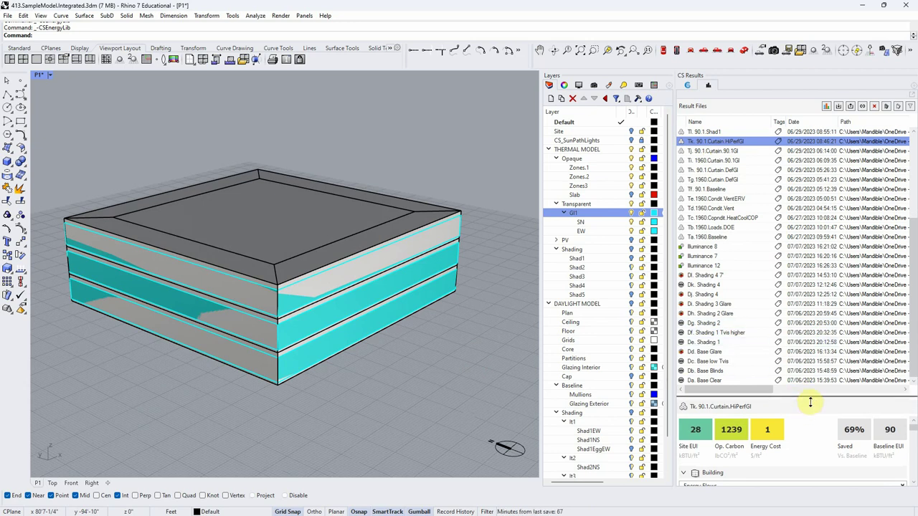
left_click_drag(803, 394, 805, 254)
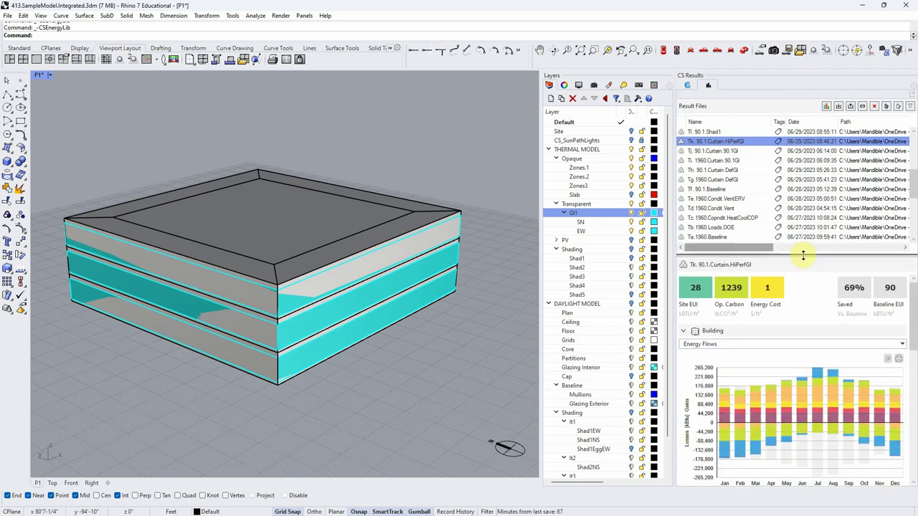
left_click(701, 238)
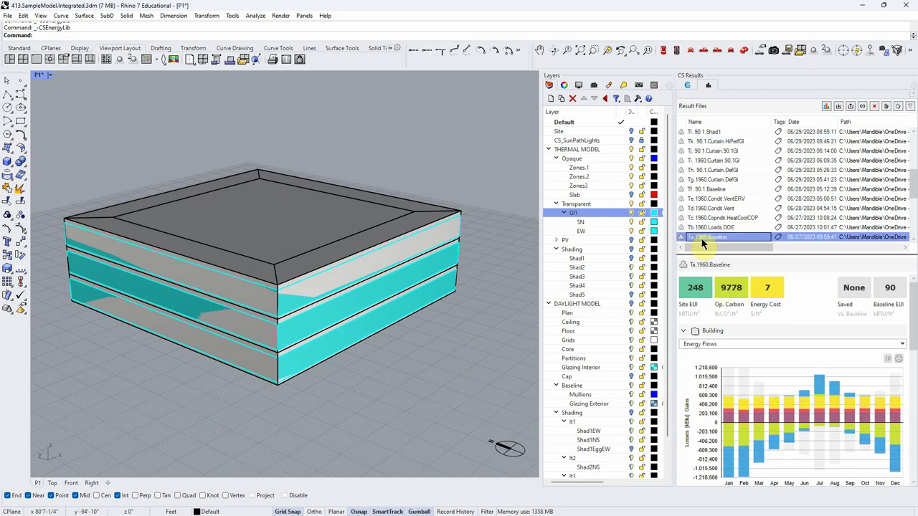
left_click(723, 142)
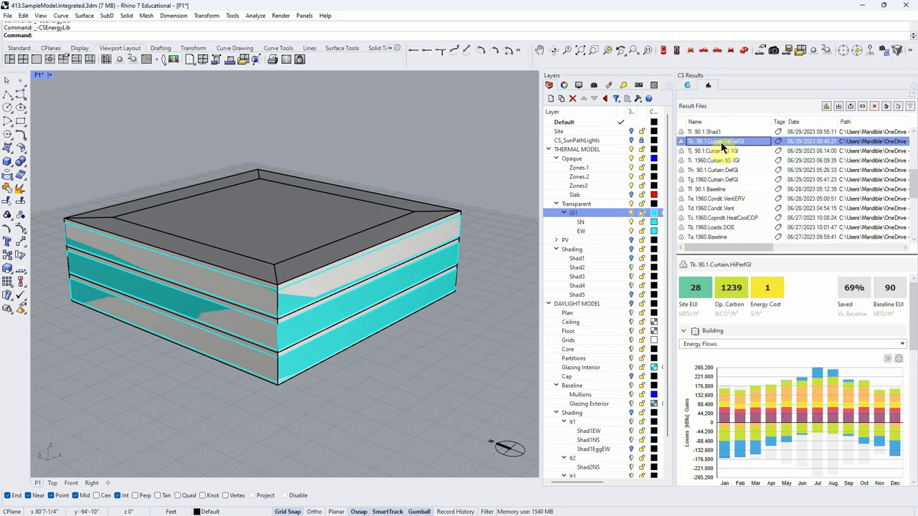
- Show the thermal model's Shad1 and Shad2 shading layers on the building, keeping Shad3 and Shad4 hidden
right_click_drag(520, 367, 467, 378)
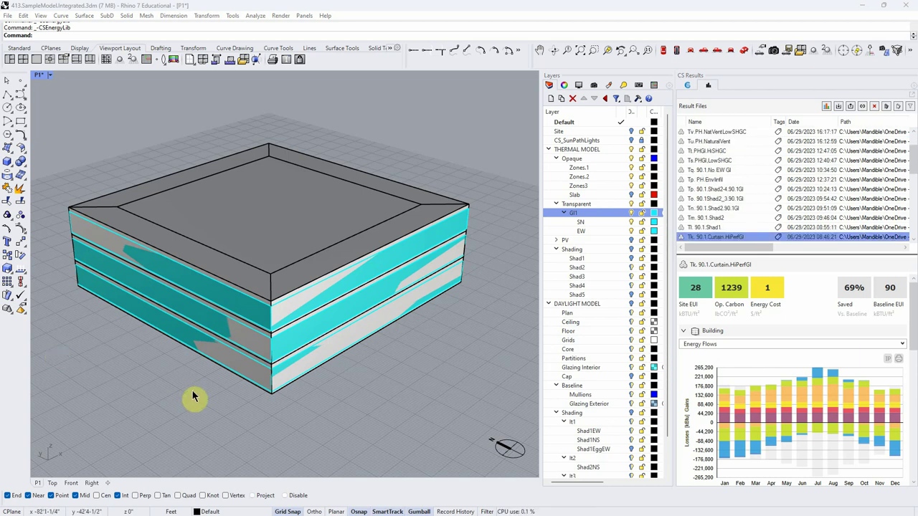
mouse_move(414, 419)
right_mouse_down()
mouse_move(412, 467)
mouse_move(416, 410)
right_mouse_up()
scroll(430, 358, "down", 5)
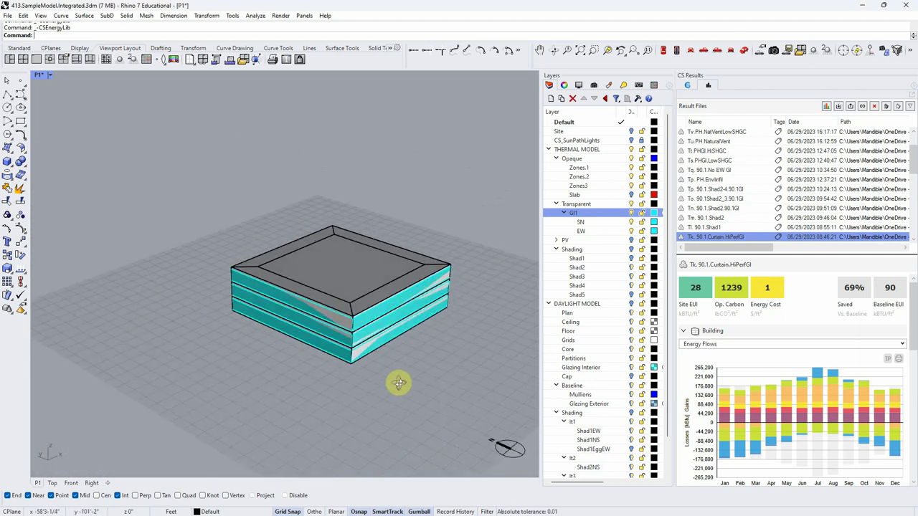
scroll(398, 392, "up", 1)
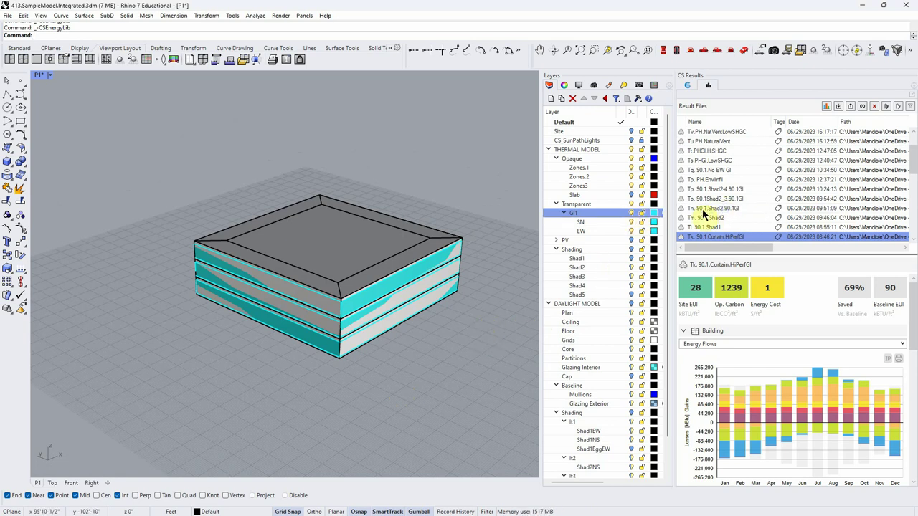
right_click_drag(478, 358, 430, 359)
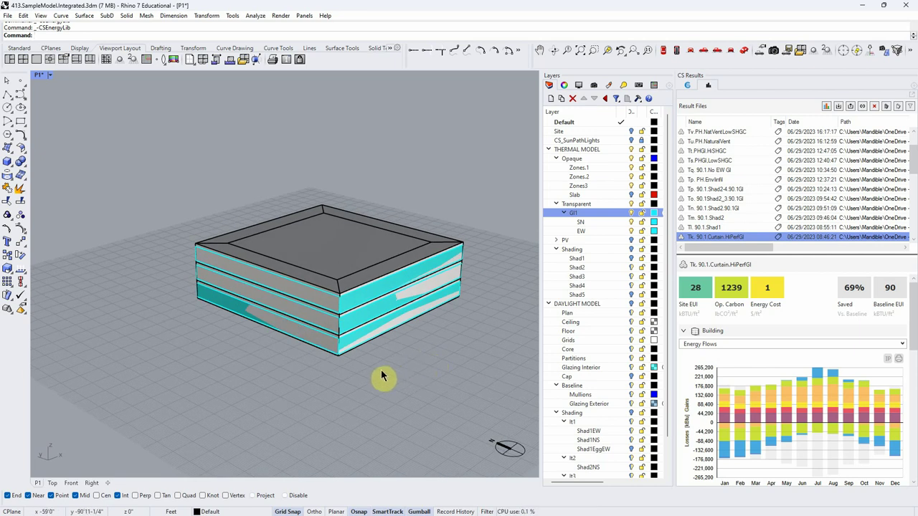
right_click_drag(381, 375, 383, 371)
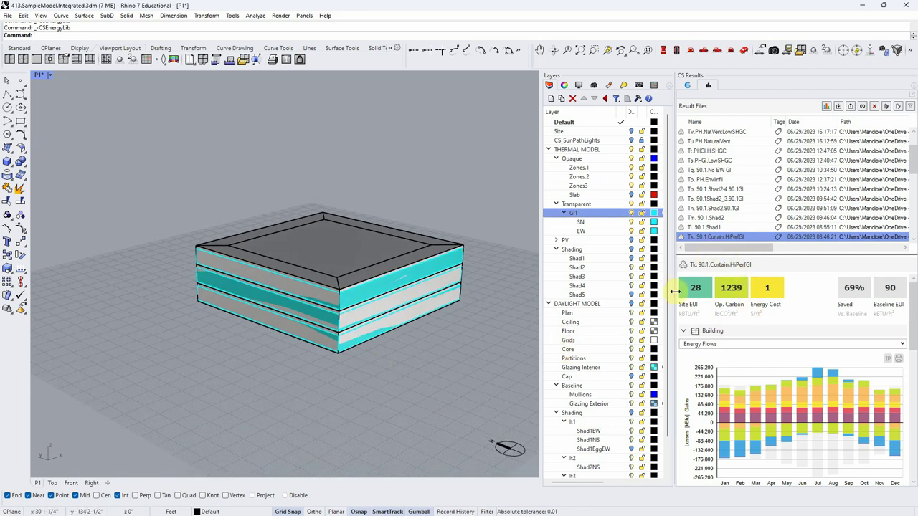
left_click(631, 258)
left_click(631, 267)
left_click(632, 276)
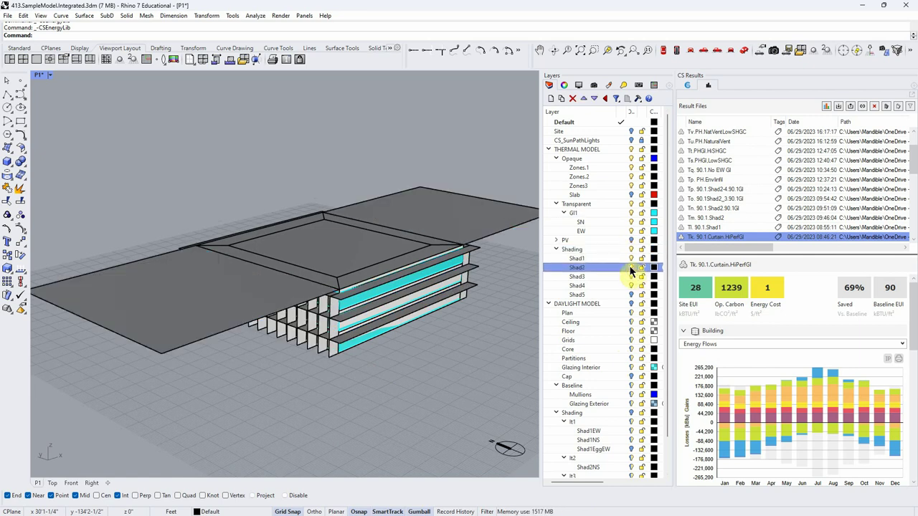
left_click(631, 286)
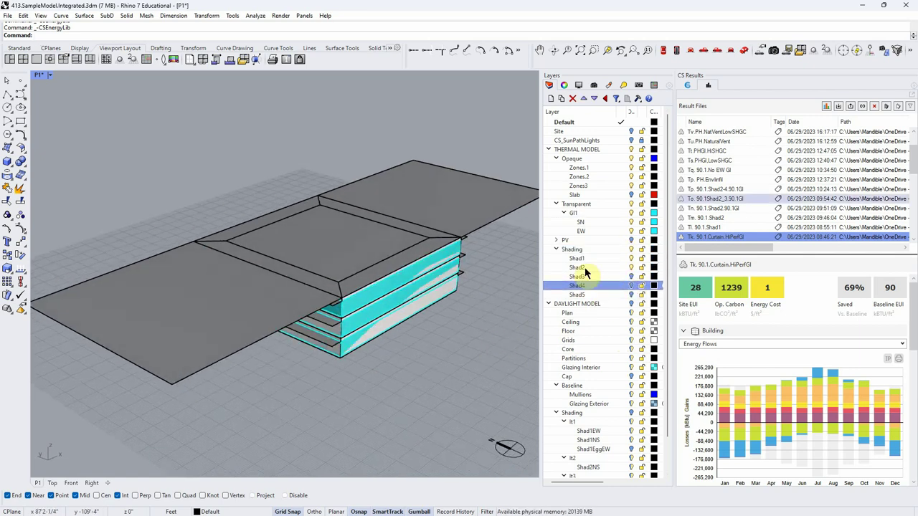
- Change the ClimateStudio workflow to Site Analysis and turn on sun shadows for May 26 at 8:21
left_click(689, 86)
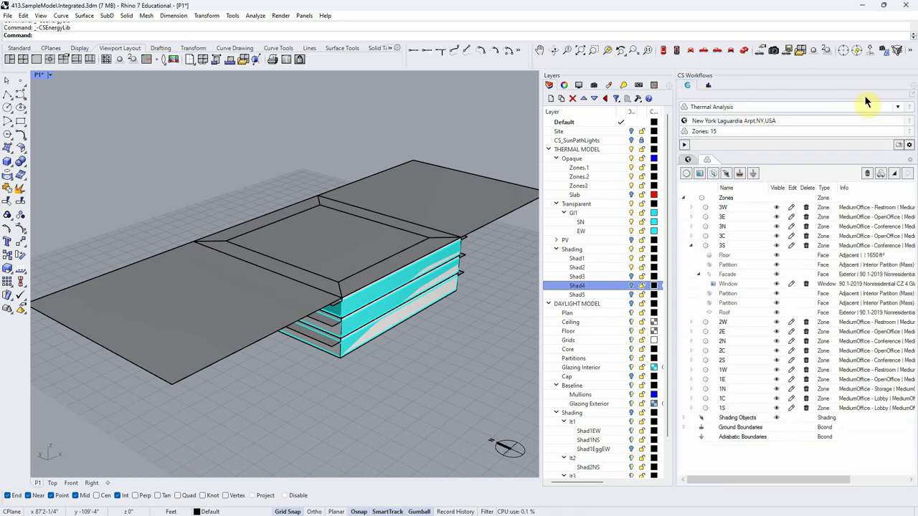
left_click(898, 106)
left_click(818, 121)
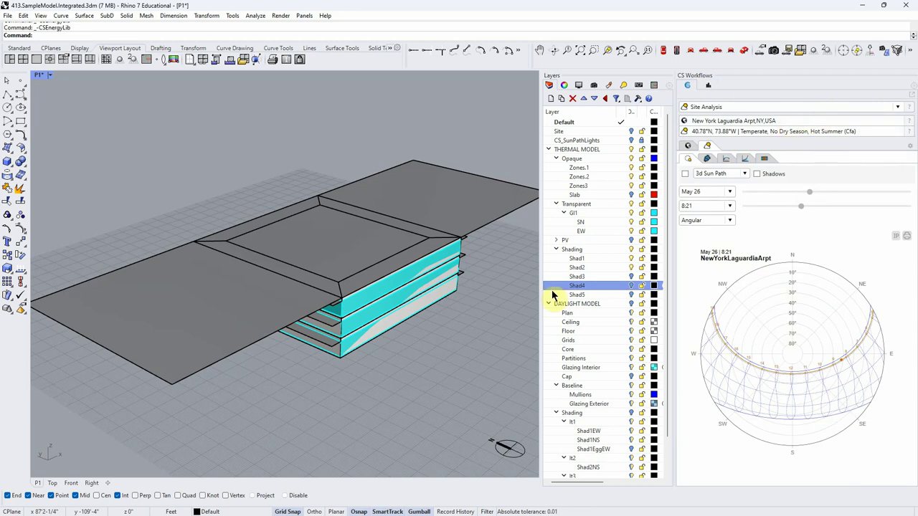
left_click(757, 174)
- Inspect the shadows cast by the shades, and hide the Shad1 and Shad2 layers to view the unshaded building
right_click_drag(488, 324, 494, 293)
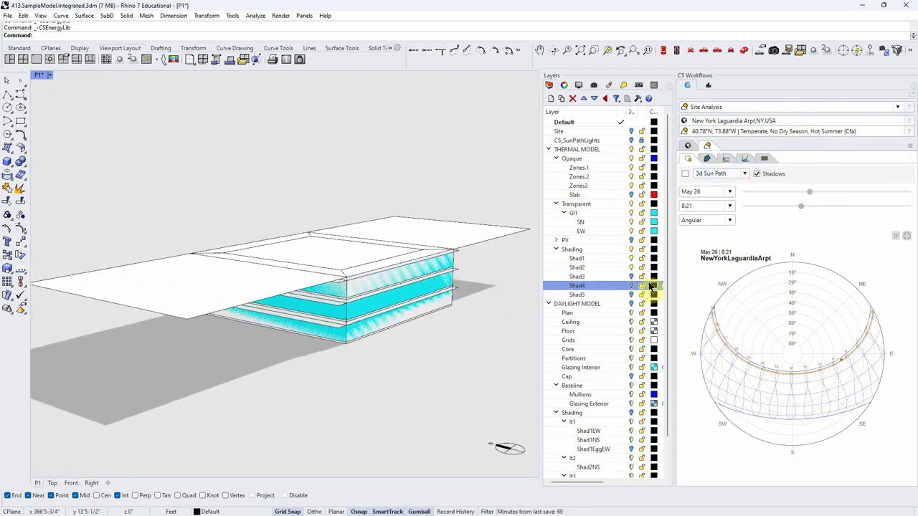
left_click(632, 259)
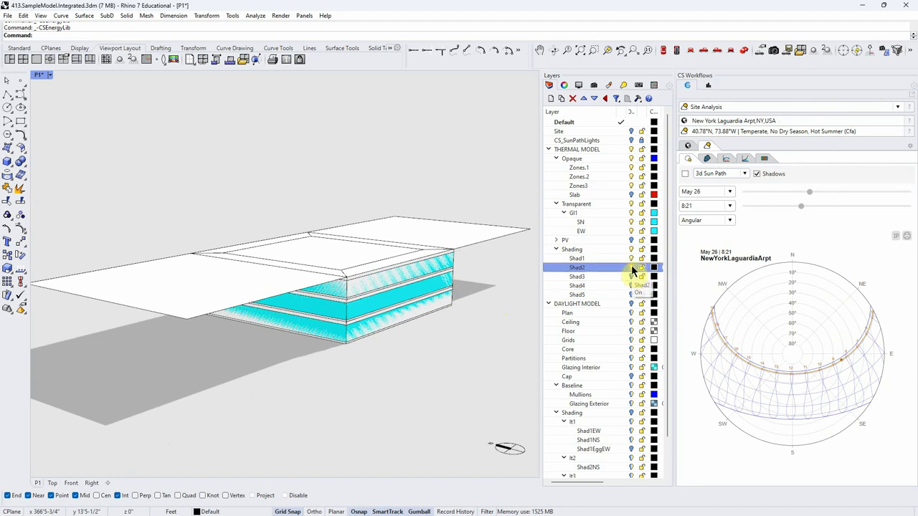
mouse_move(534, 294)
right_mouse_down()
mouse_move(510, 299)
mouse_move(498, 320)
right_mouse_up()
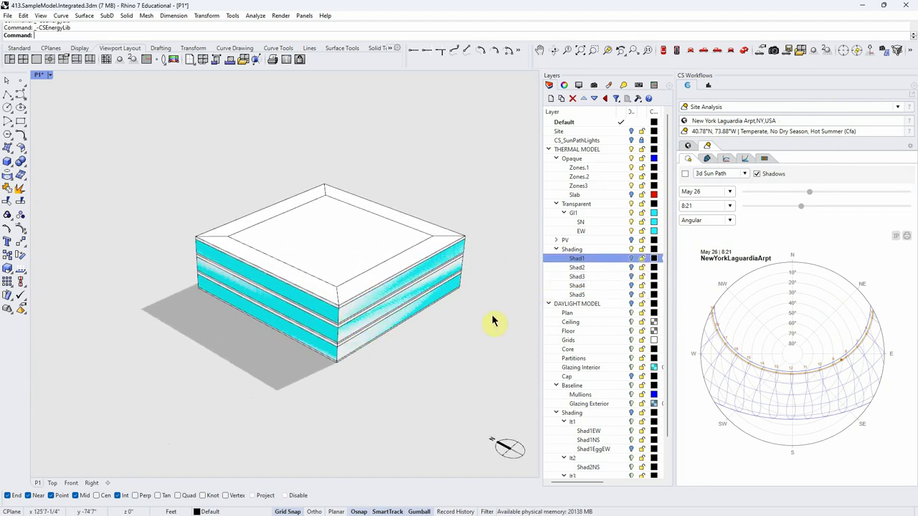
- Set the sun shadows to Jun 28 at 10:31 and review the energy flows of the Tk. 90.1.Curtain.HiPerfGl result
mouse_move(809, 194)
left_mouse_down()
mouse_move(795, 196)
mouse_move(832, 198)
mouse_move(824, 194)
mouse_move(817, 208)
left_mouse_up()
left_click(709, 86)
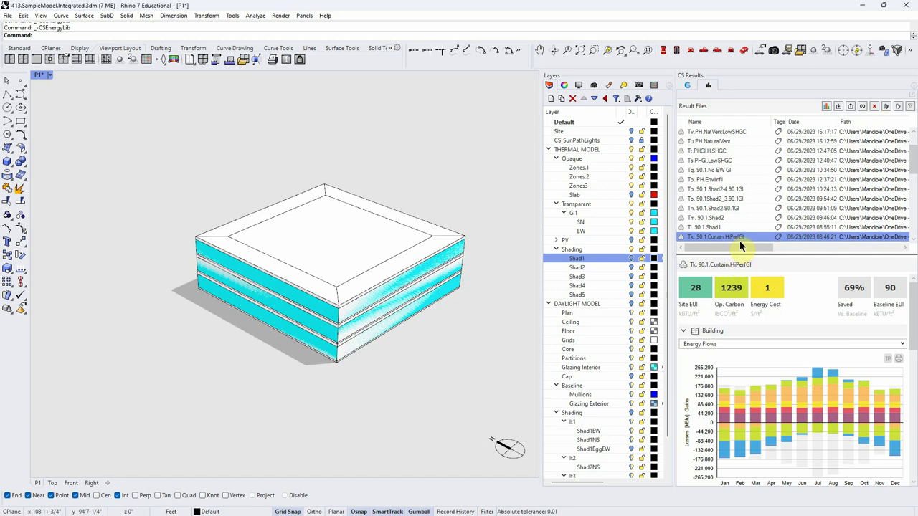
scroll(904, 296, "down", 1)
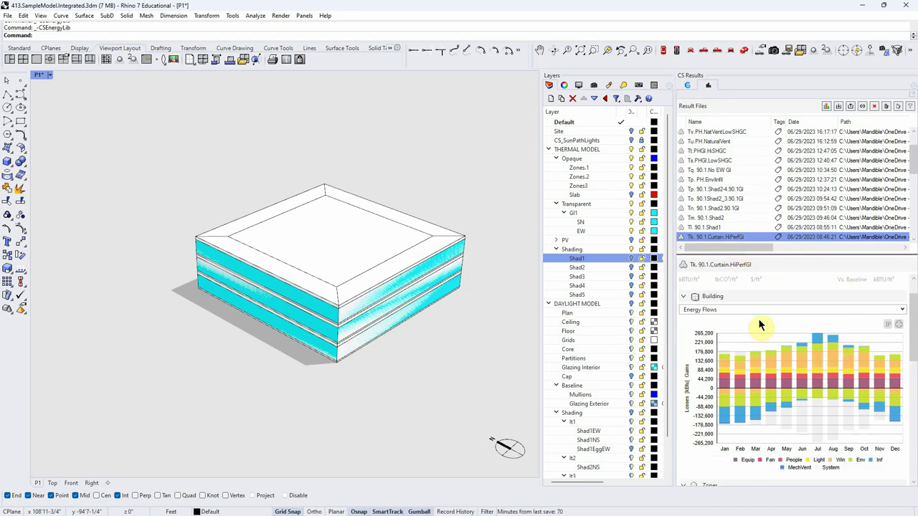
left_click(821, 365)
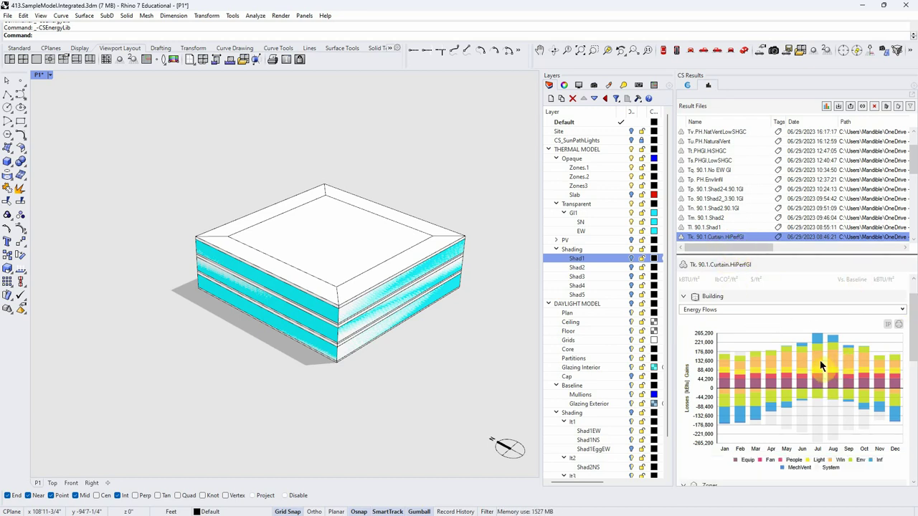
left_click(820, 360)
left_click(820, 363)
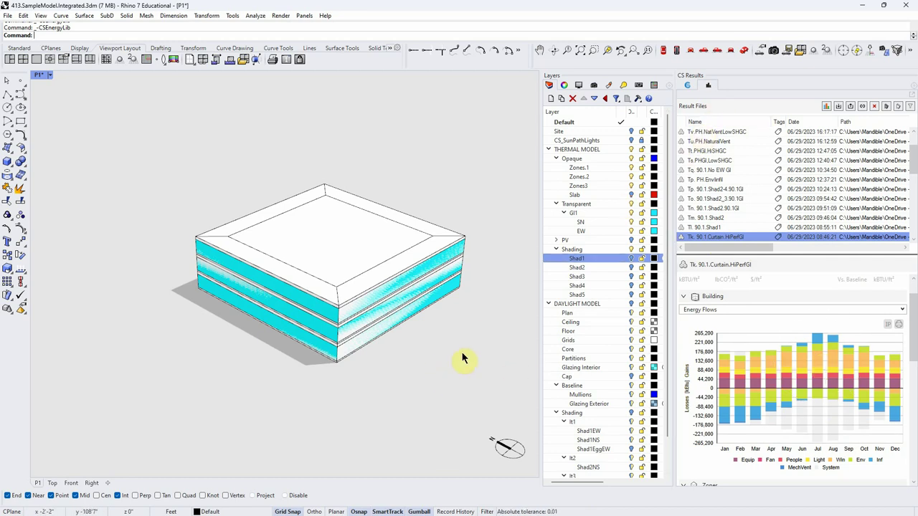
right_click_drag(474, 348, 467, 340)
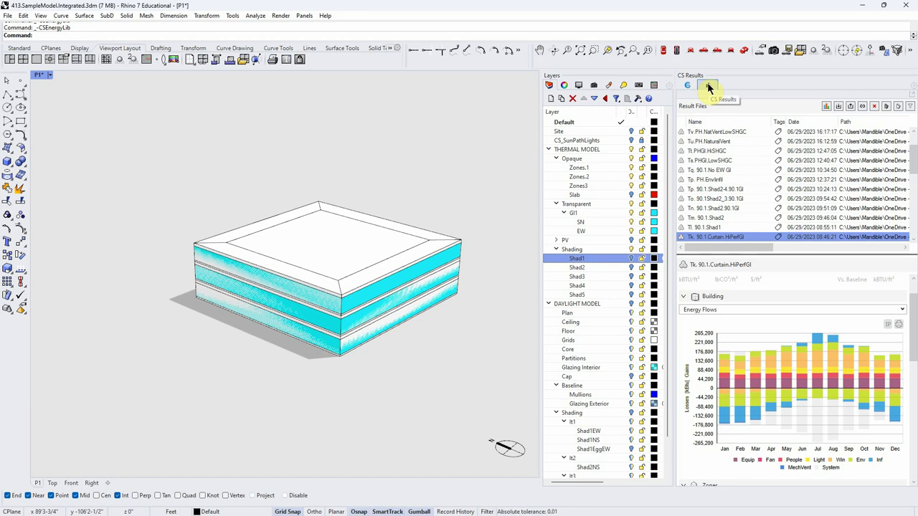
right_click_drag(454, 342, 454, 343)
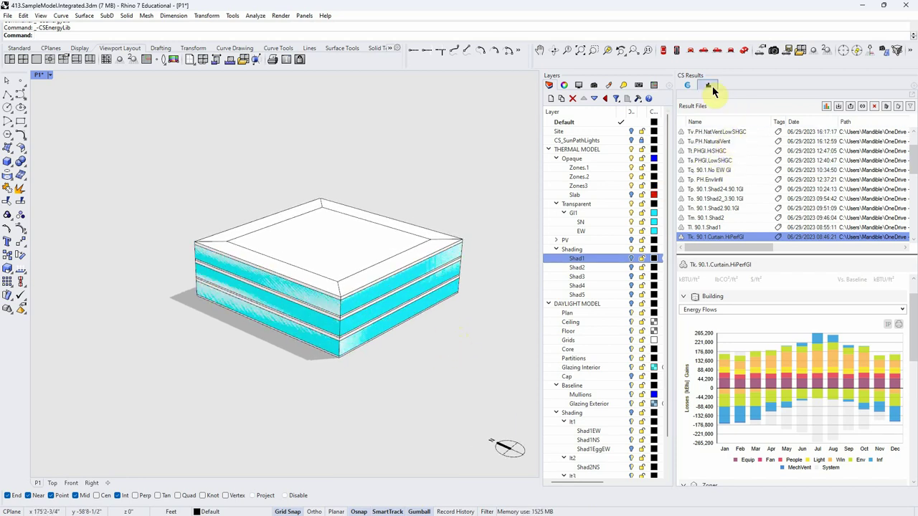
- Set the sun position to Apr 28 at 12:41 and view the building under the 3D sun path from several sides
left_click(688, 86)
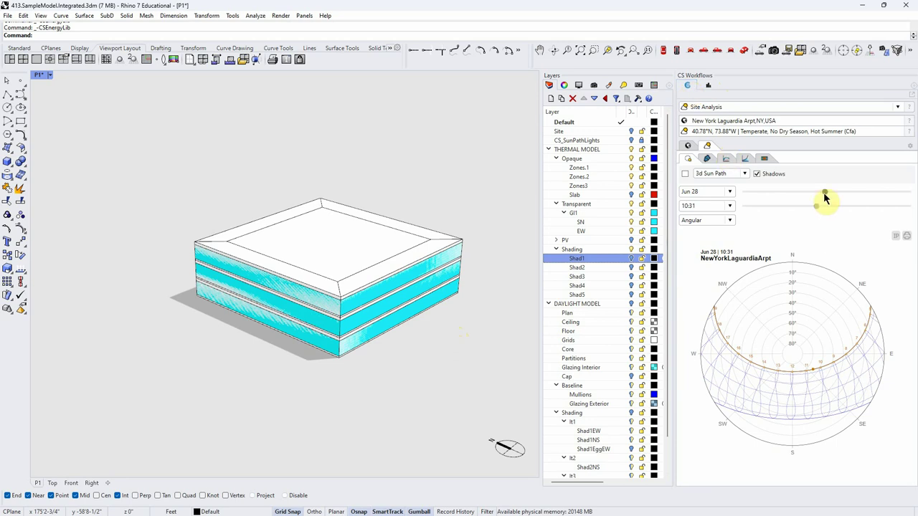
mouse_move(825, 192)
left_mouse_down()
mouse_move(797, 192)
mouse_move(831, 207)
left_mouse_up()
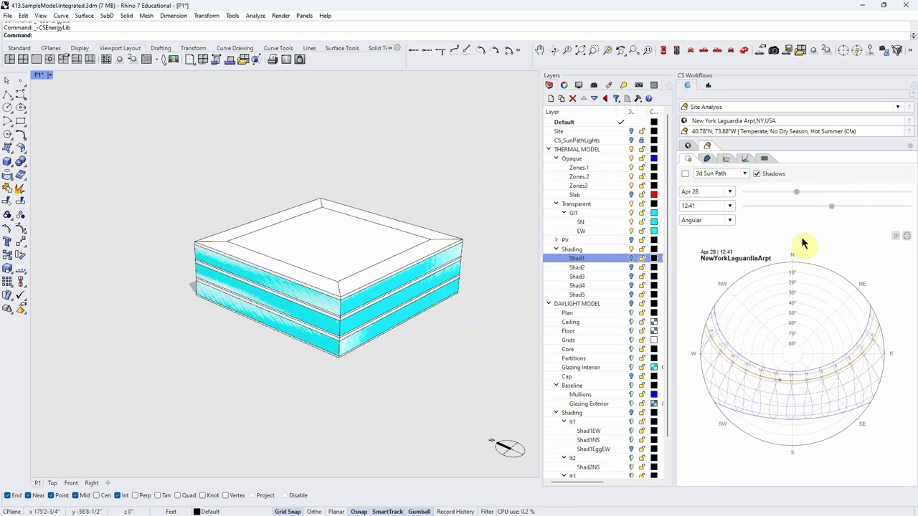
left_click(685, 173)
right_click_drag(492, 338, 234, 365)
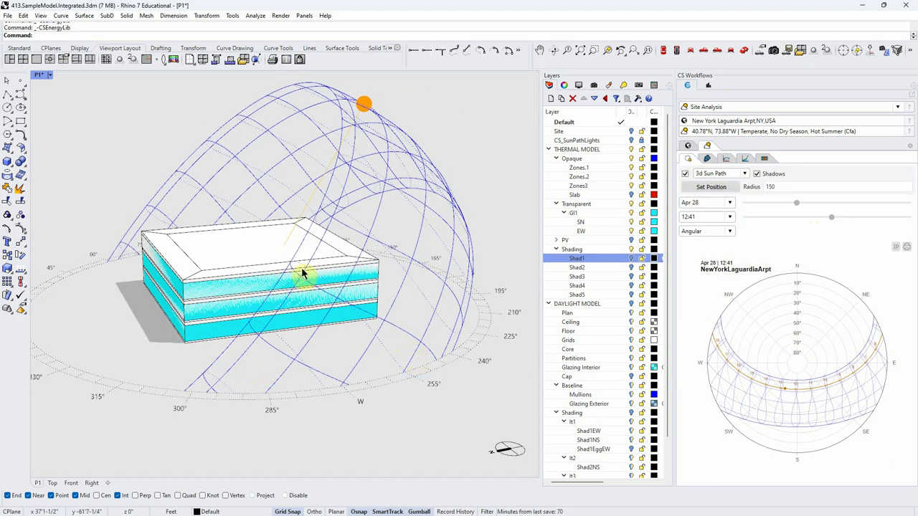
right_click_drag(303, 272, 332, 320)
left_click(160, 380)
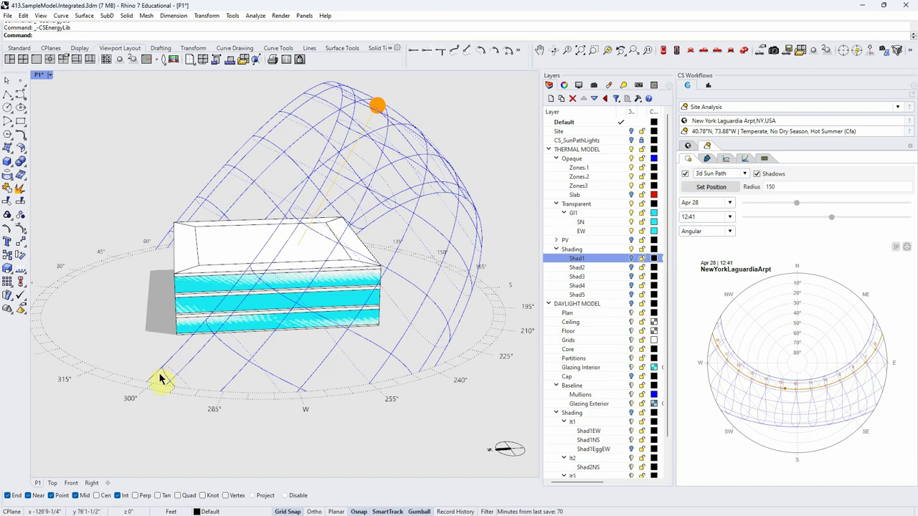
right_click_drag(151, 382, 462, 283)
left_click(487, 290)
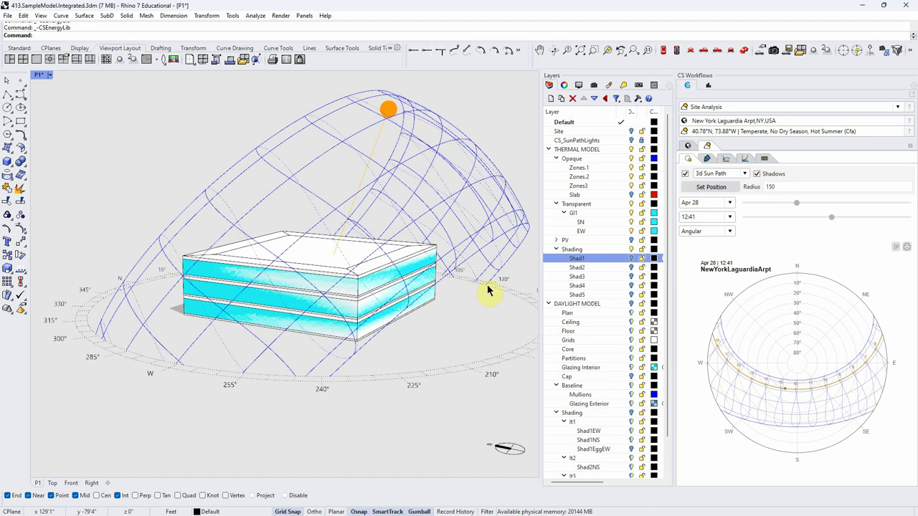
right_click_drag(333, 384, 414, 371)
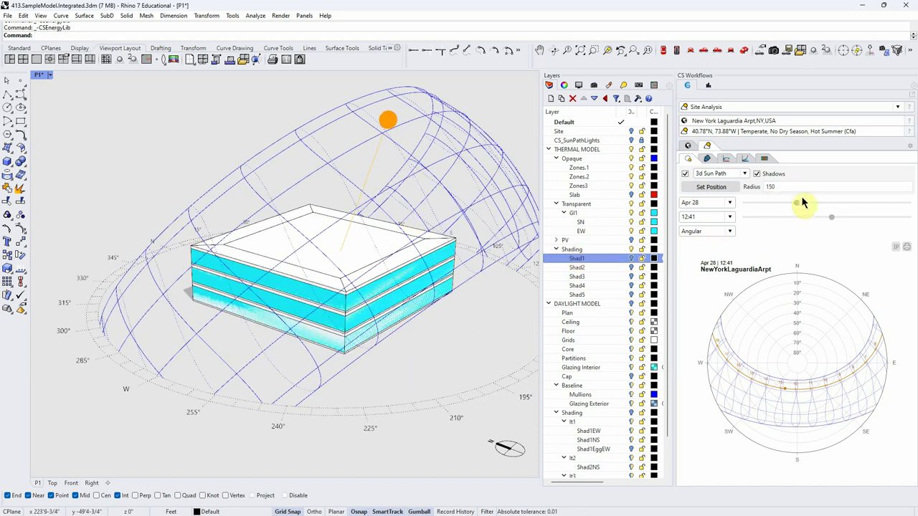
- Study the sun and shadows for Mar 2 at 8:45, and change the date to Jun 3
left_click_drag(797, 204, 771, 207)
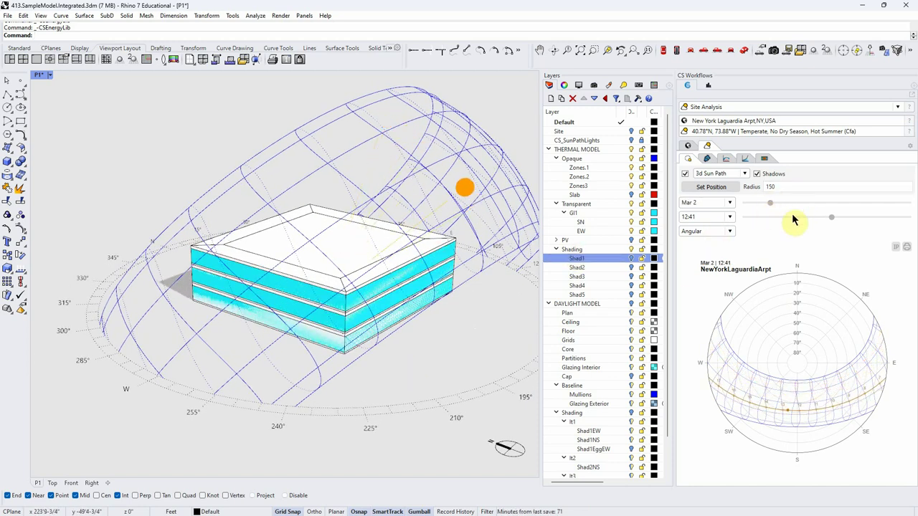
left_click_drag(830, 219, 805, 224)
right_click_drag(531, 324, 459, 331)
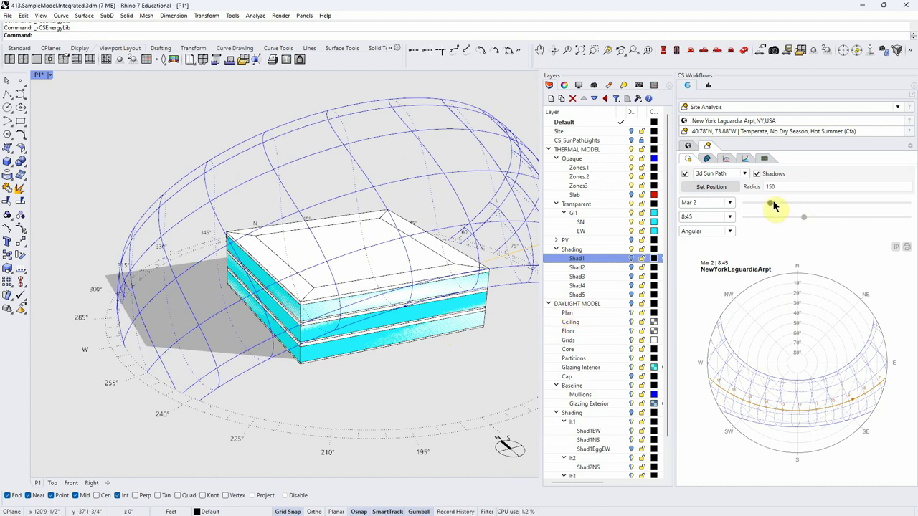
left_click_drag(771, 204, 814, 207)
right_click_drag(345, 362, 413, 366)
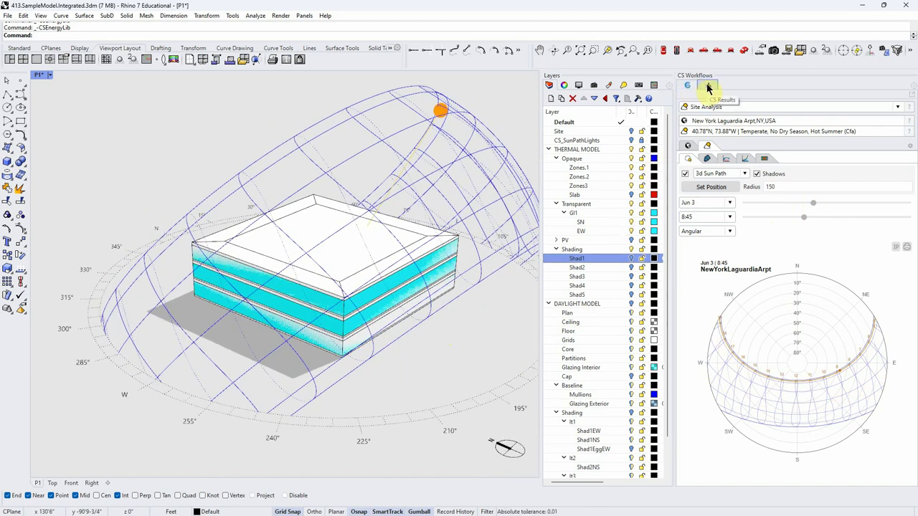
- Turn off the shadows and 3D sun path, and show the thermal model's Shad1 layer
left_click(757, 174)
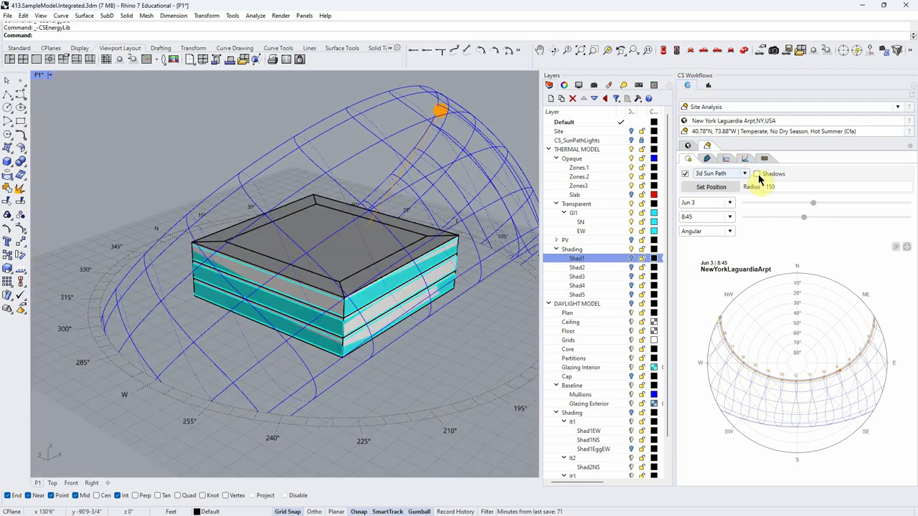
left_click(685, 174)
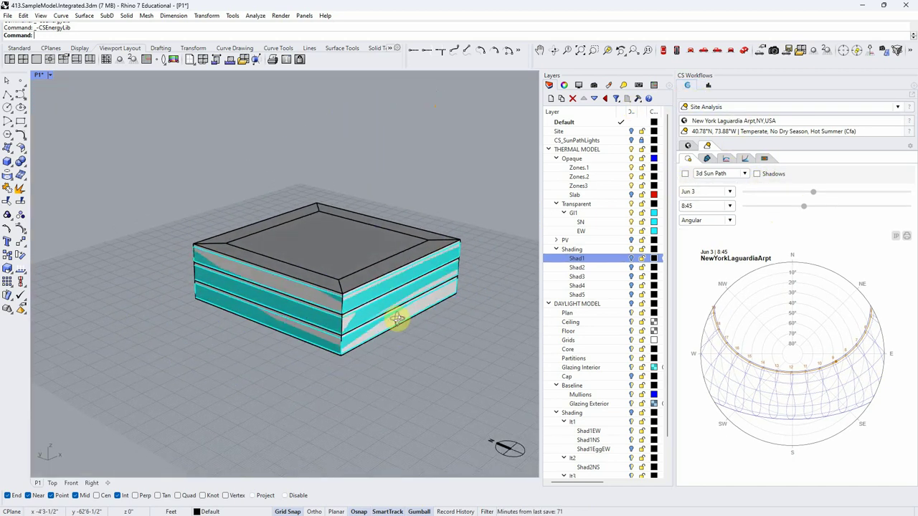
mouse_move(497, 365)
right_mouse_down()
mouse_move(433, 354)
mouse_move(461, 347)
mouse_move(479, 327)
mouse_move(455, 373)
right_mouse_up()
left_click(632, 259)
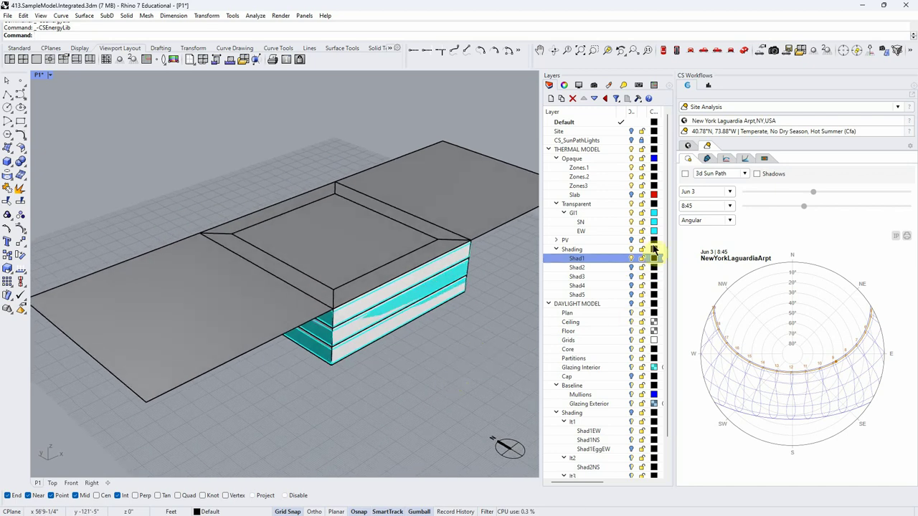
- Compare the site EUI and energy flows of the Tl. 90.1.Shad1 and Tk. 90.1.Curtain.HiPerfGl results
left_click(710, 86)
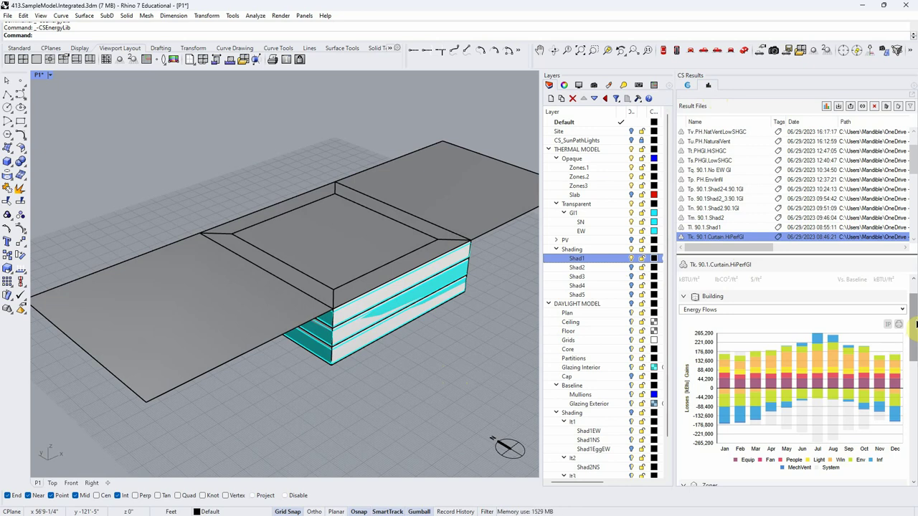
left_click(720, 228)
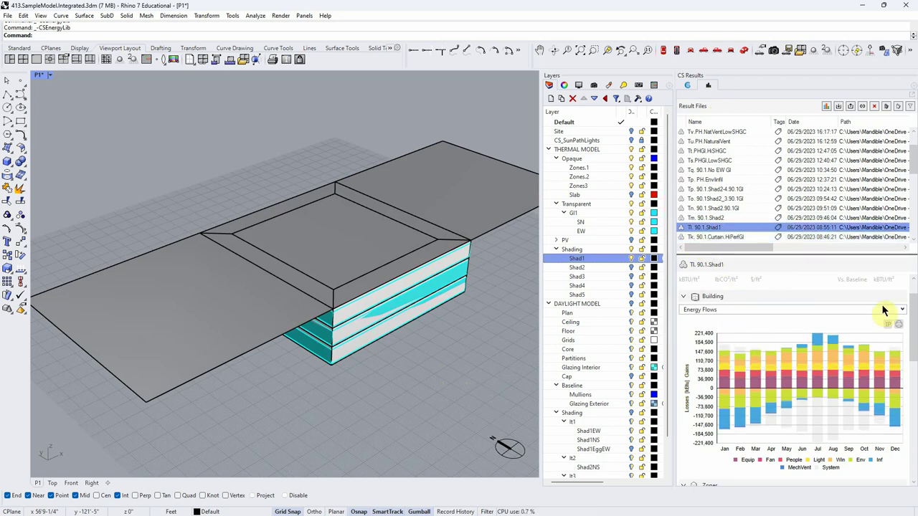
scroll(908, 310, "up", 2)
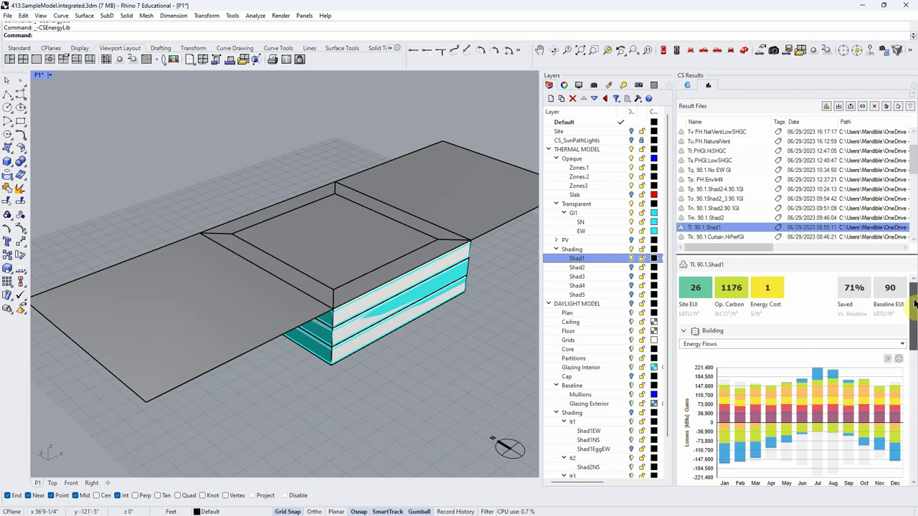
left_click(720, 239)
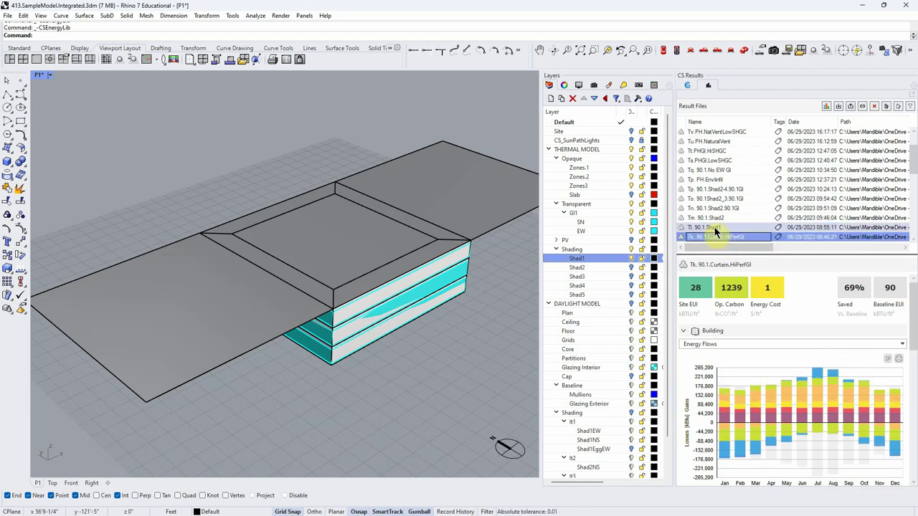
left_click(715, 229)
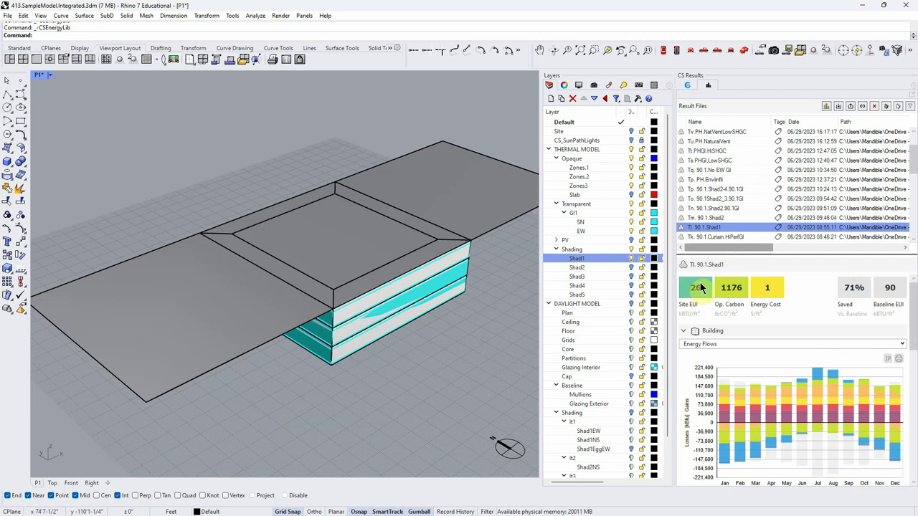
left_click(704, 239)
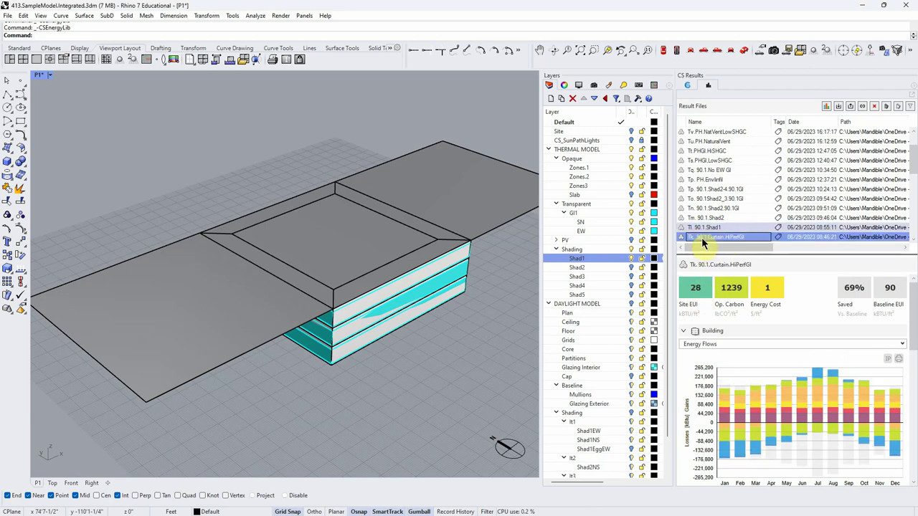
left_click(704, 229)
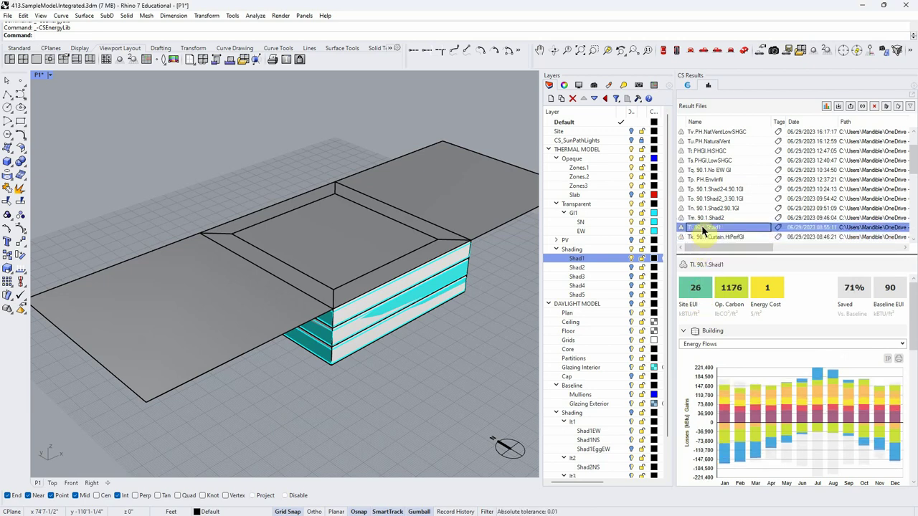
- Change the workflow to Thermal Analysis, expand the shading objects and collapse the zones to inspect the existing shading entry
mouse_move(406, 419)
right_mouse_down()
mouse_move(417, 398)
mouse_move(416, 406)
right_mouse_up()
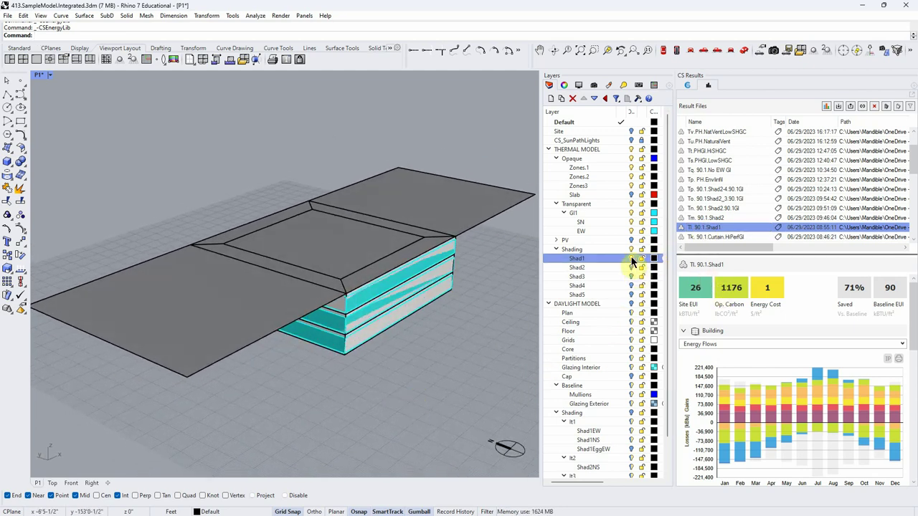
left_click(686, 86)
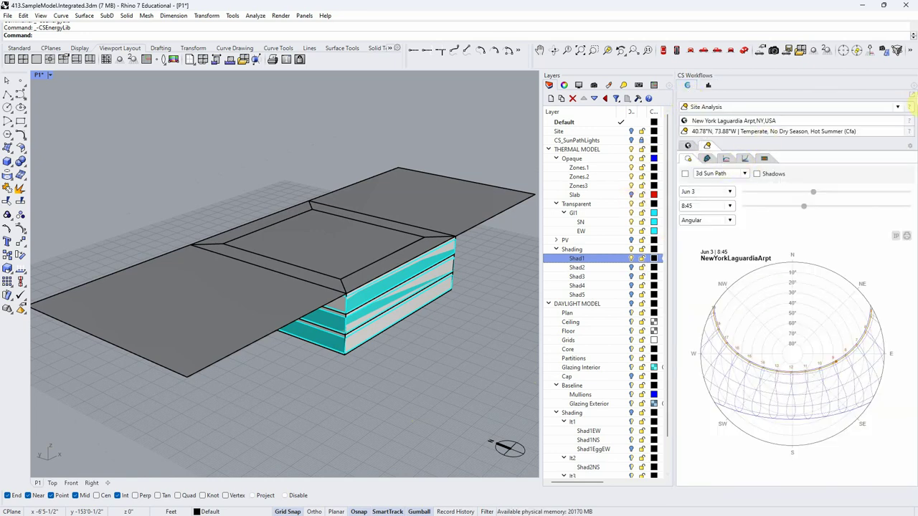
left_click(897, 107)
left_click(860, 176)
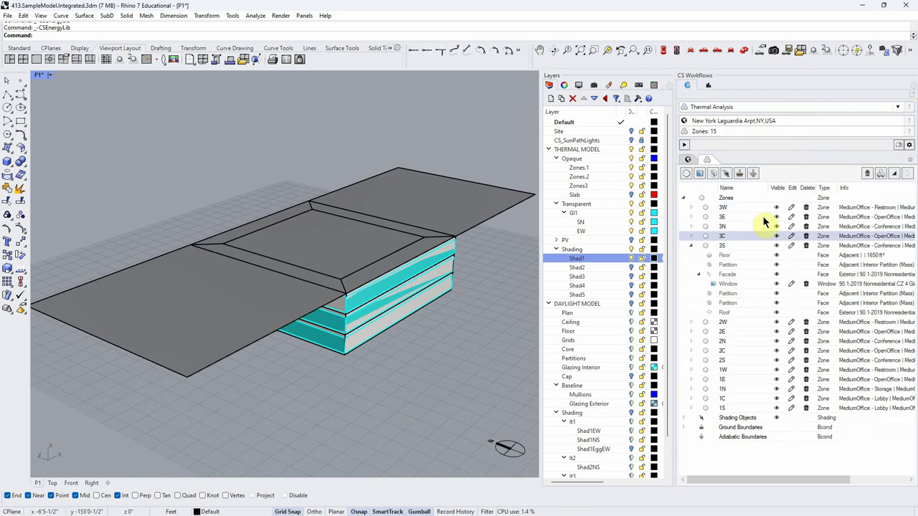
left_click(683, 418)
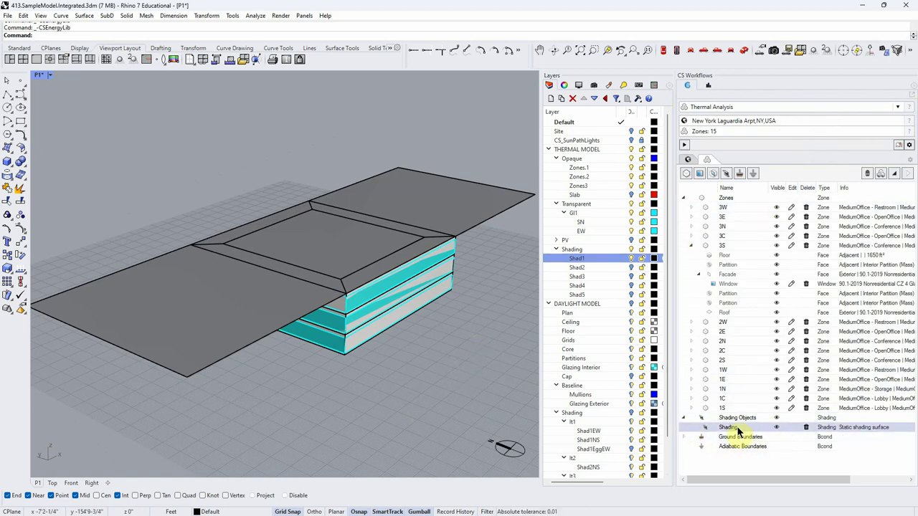
left_click(683, 197)
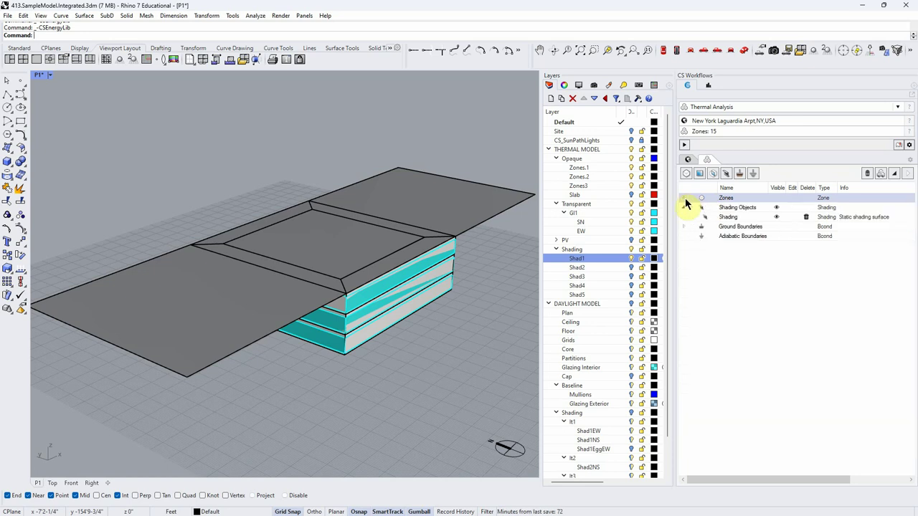
left_click(738, 224)
- Add the two large Shad1 surfaces on opposite sides of the building as shading objects in the thermal model
right_click_drag(428, 371, 302, 343)
left_click(301, 342)
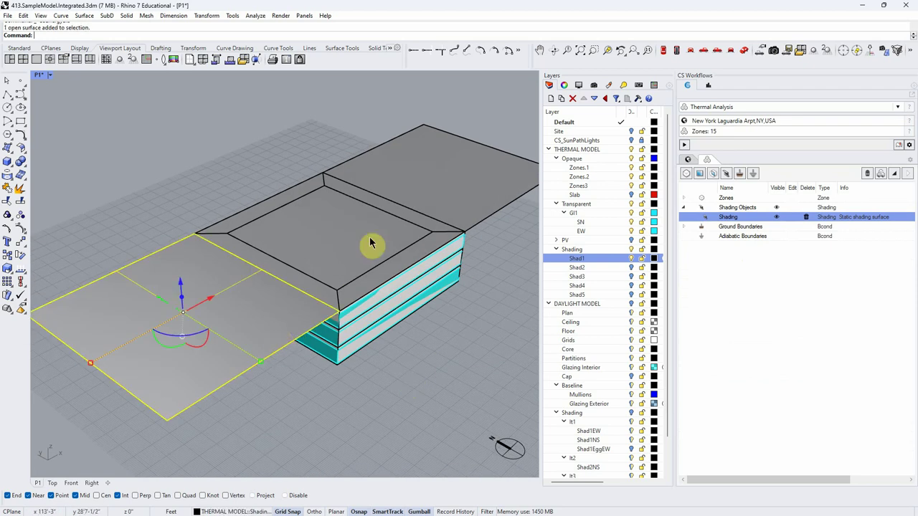
left_click(455, 184, "shift")
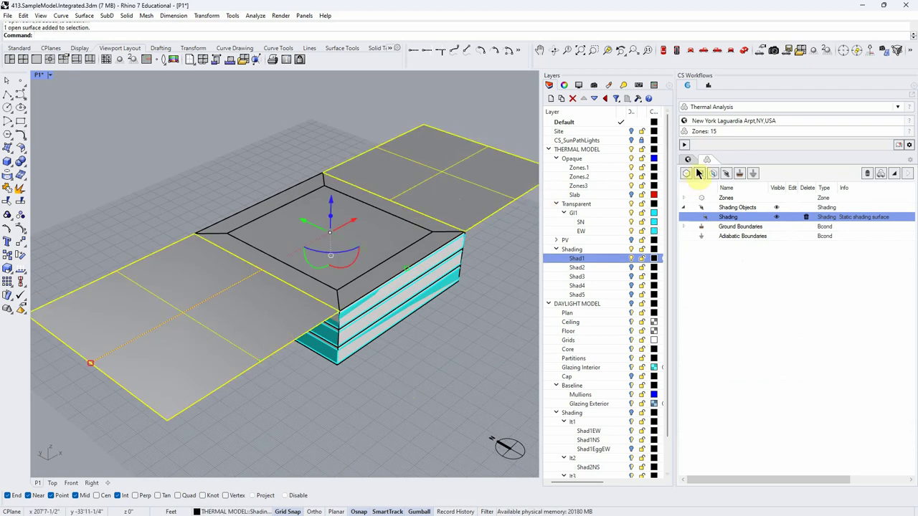
left_click(730, 177)
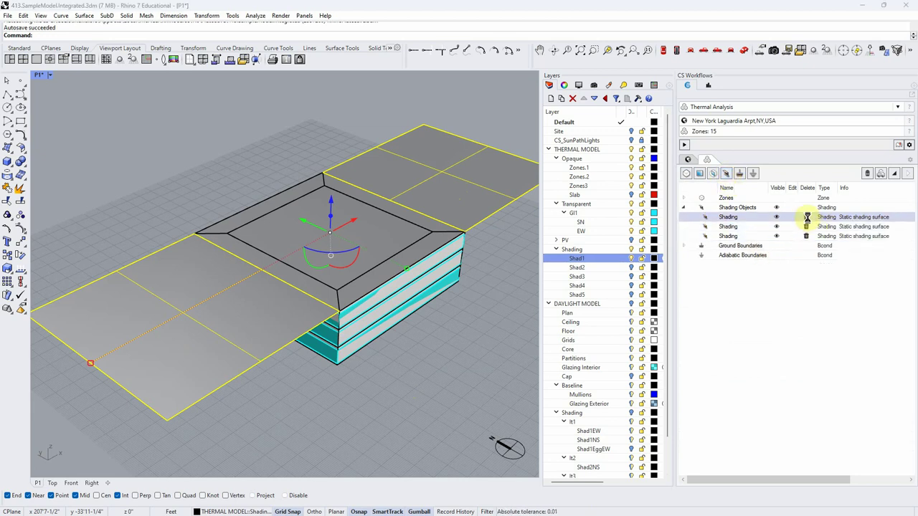
- Remove two static shading surfaces from the thermal model's shading objects, leaving one shading entry
left_click(807, 227)
left_click(446, 284)
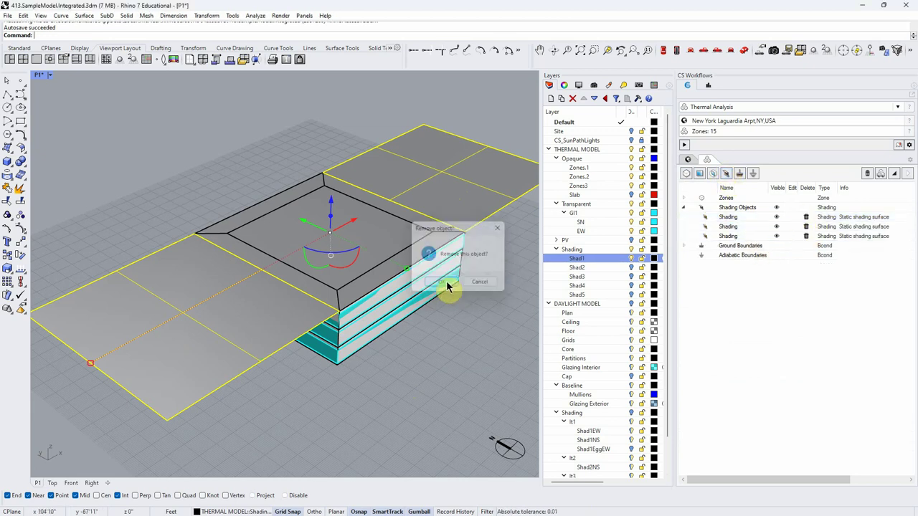
left_click(806, 227)
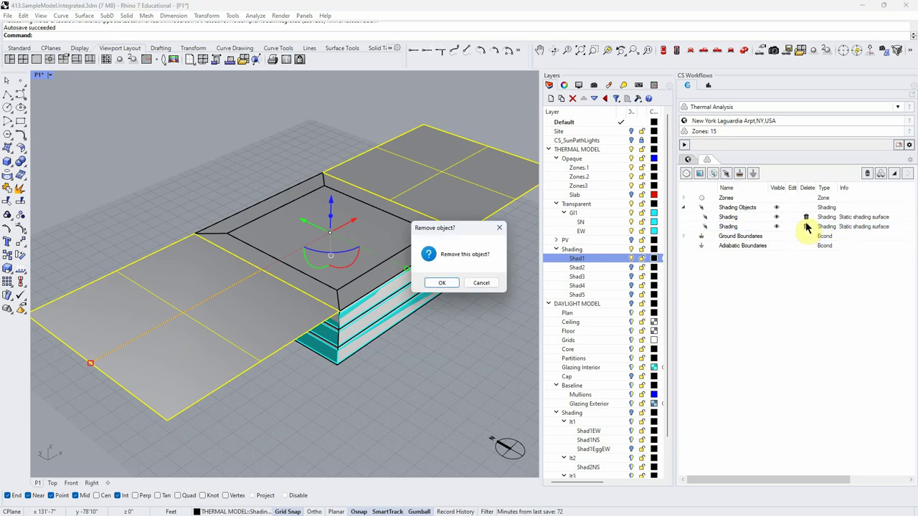
left_click(439, 285)
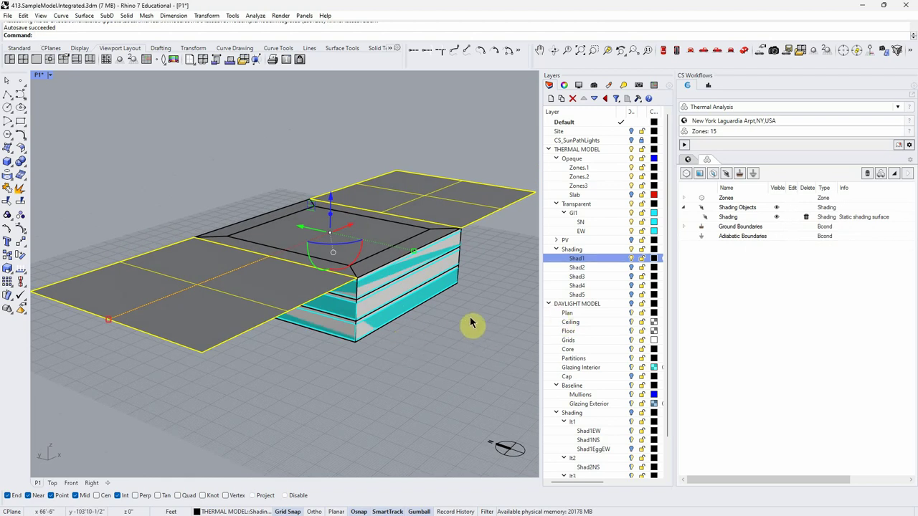
- Hide the thermal model's Shad1 layer and show its Shad2 layer
left_click(632, 259)
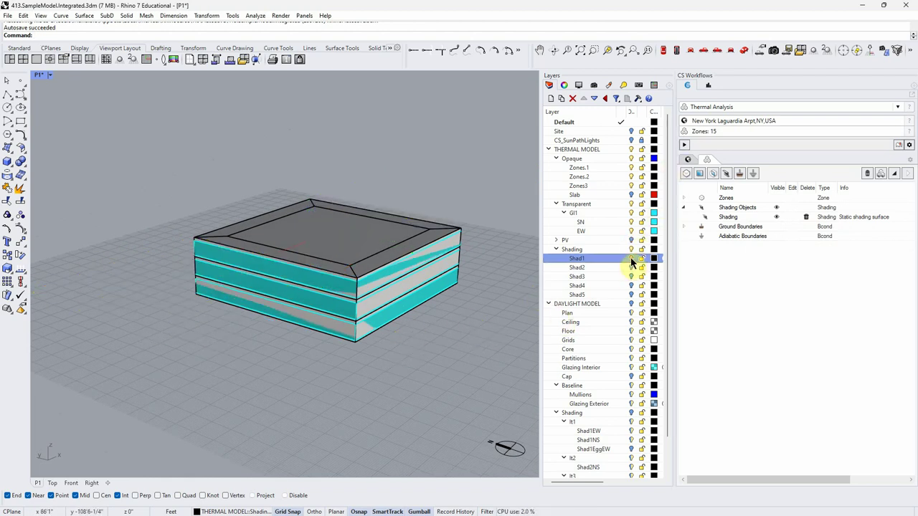
left_click(631, 268)
mouse_move(437, 302)
right_mouse_down()
mouse_move(457, 308)
mouse_move(452, 323)
mouse_move(470, 316)
right_mouse_up()
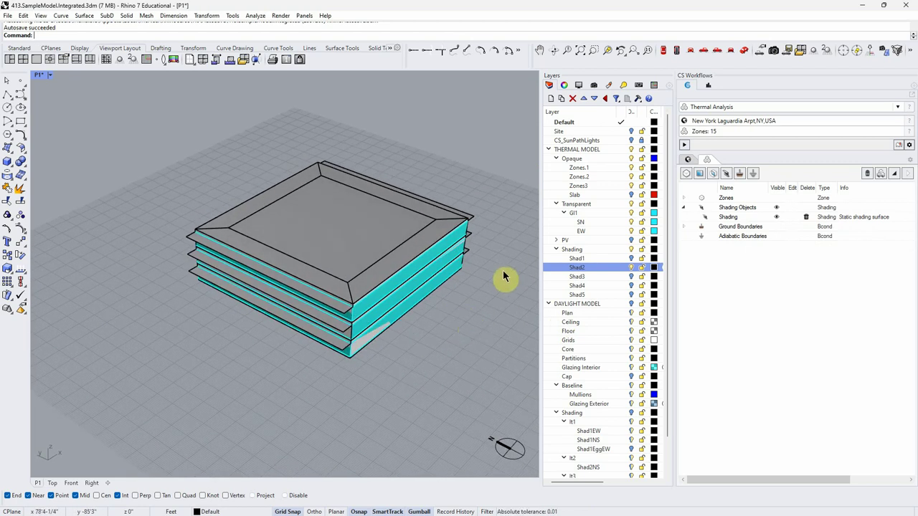
- Compare the site EUI and energy flows of the Tm. 90.1.Shad2 and Tn. 90.1.Shad2.90.1Gl results against the Shad2 geometry
left_click(709, 87)
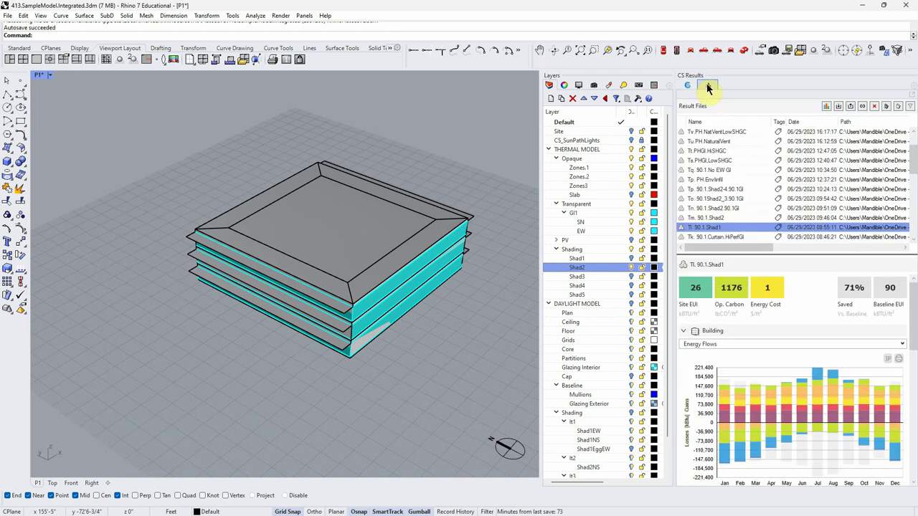
left_click(717, 217)
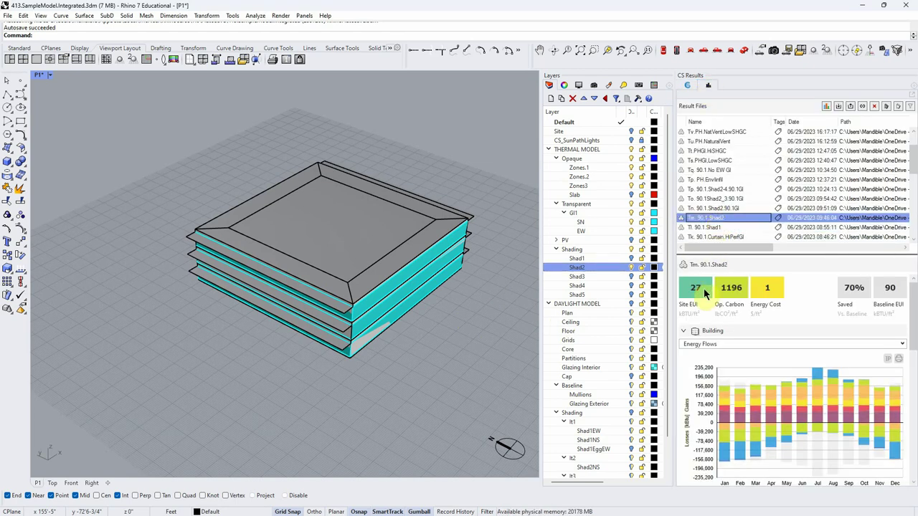
right_click_drag(479, 346, 476, 332)
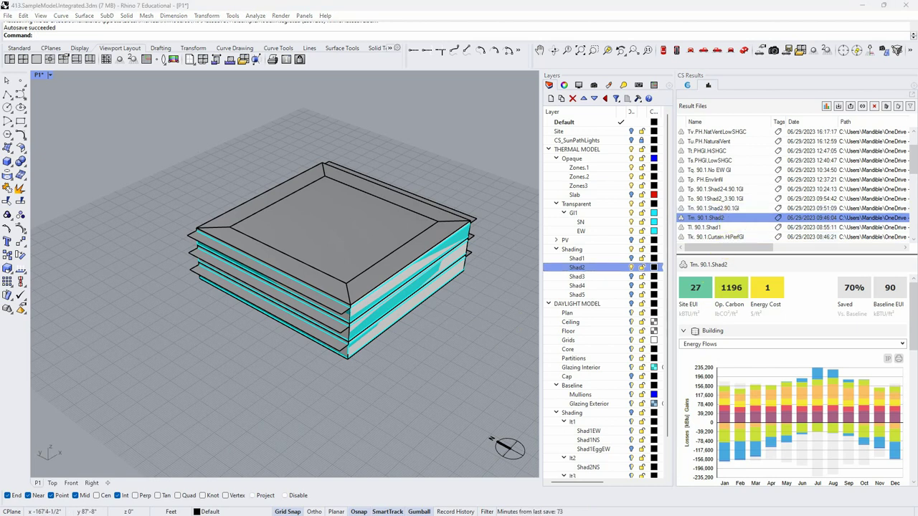
right_click_drag(435, 357, 432, 342)
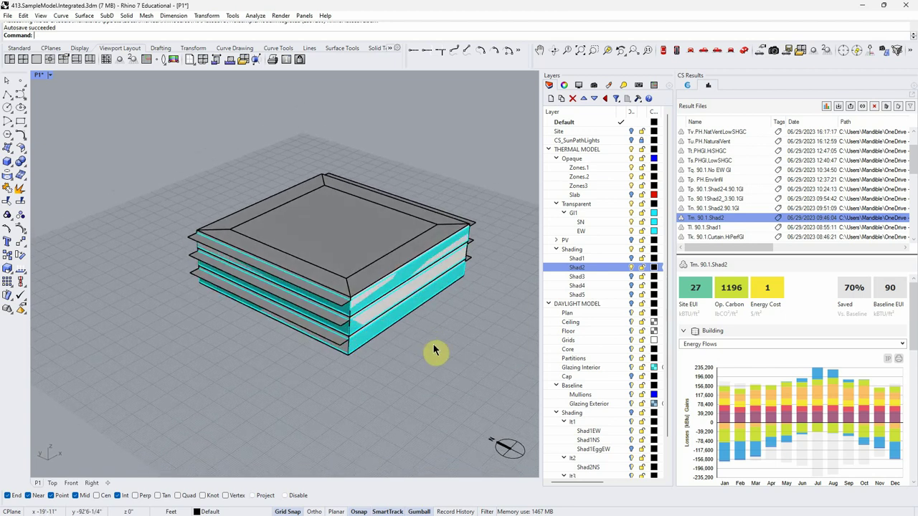
left_click(721, 208)
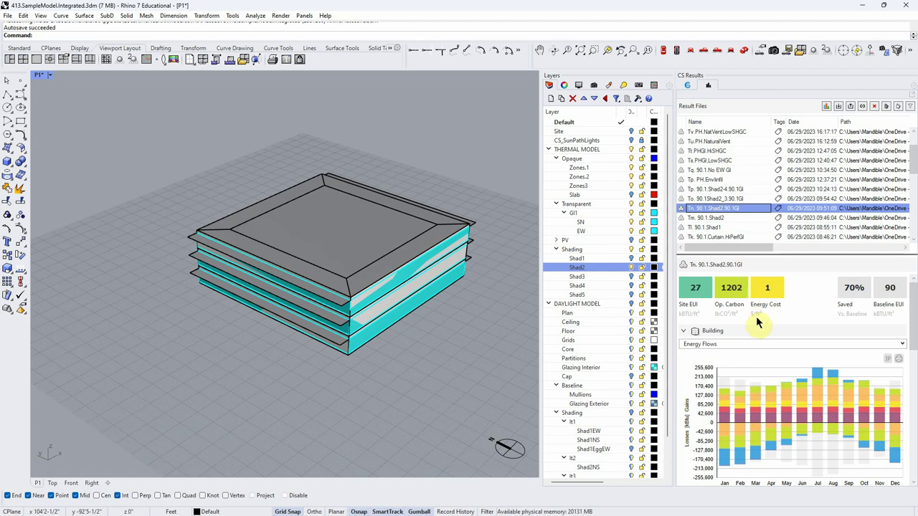
right_click_drag(490, 370, 467, 353)
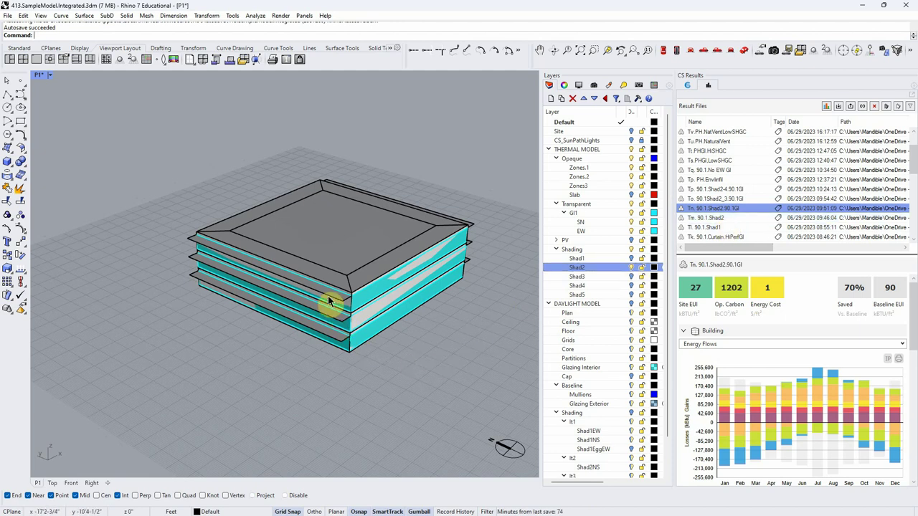
scroll(363, 321, "up", 2)
scroll(364, 321, "down", 2)
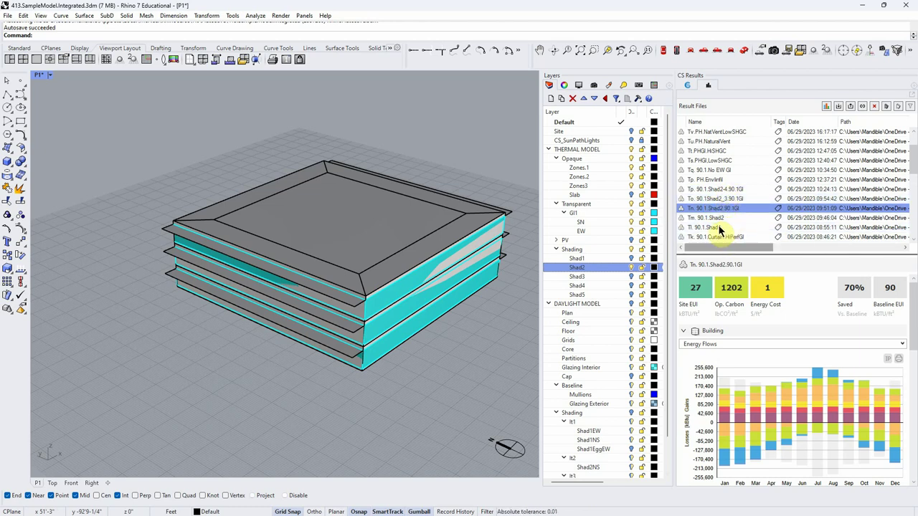
- Show the thermal model's Shad3 layer and inspect its egg-crate shading on the facade
left_click(631, 277)
mouse_move(466, 355)
right_mouse_down()
mouse_move(457, 338)
mouse_move(469, 345)
right_mouse_up()
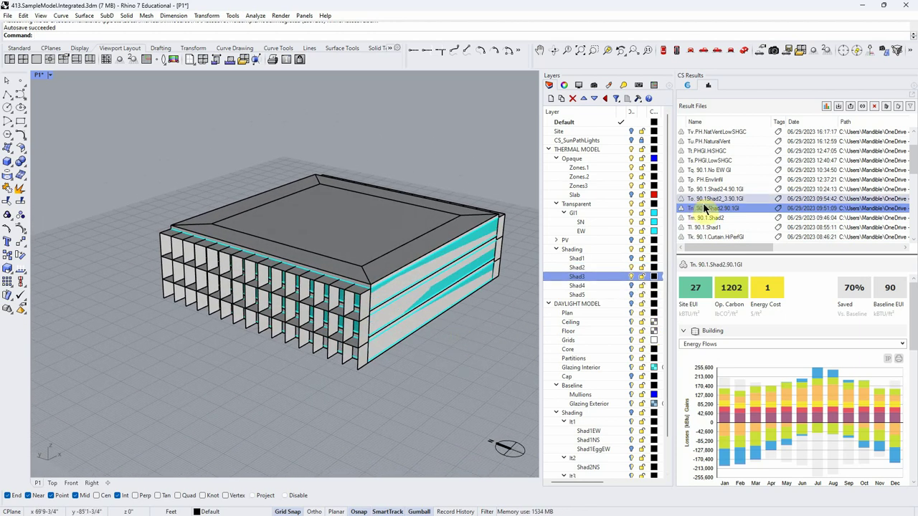
right_click_drag(420, 390, 410, 398)
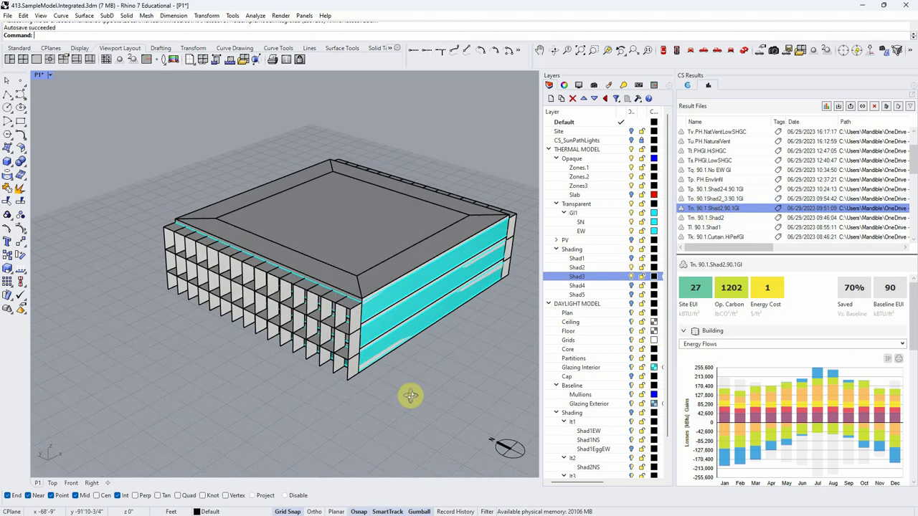
- Change the ClimateStudio workflow from Thermal Analysis to Site Analysis
left_click(688, 86)
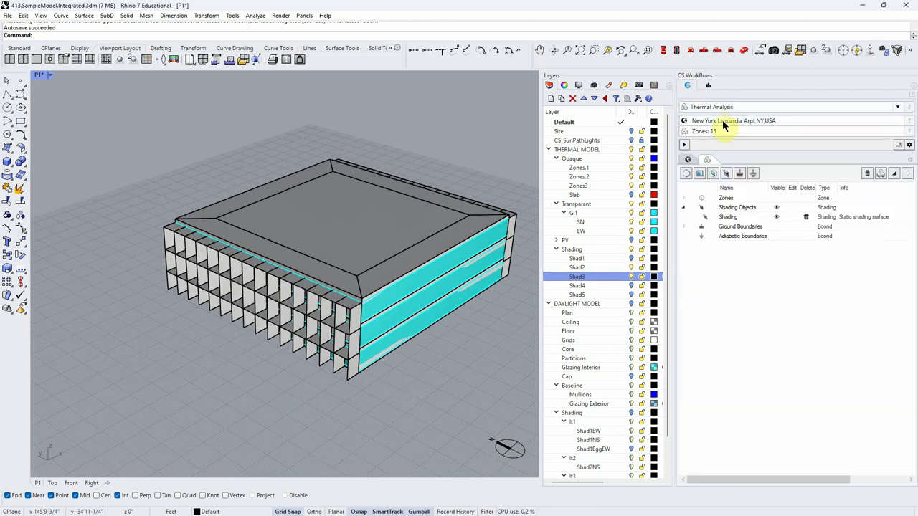
left_click(708, 86)
left_click(687, 86)
left_click(708, 86)
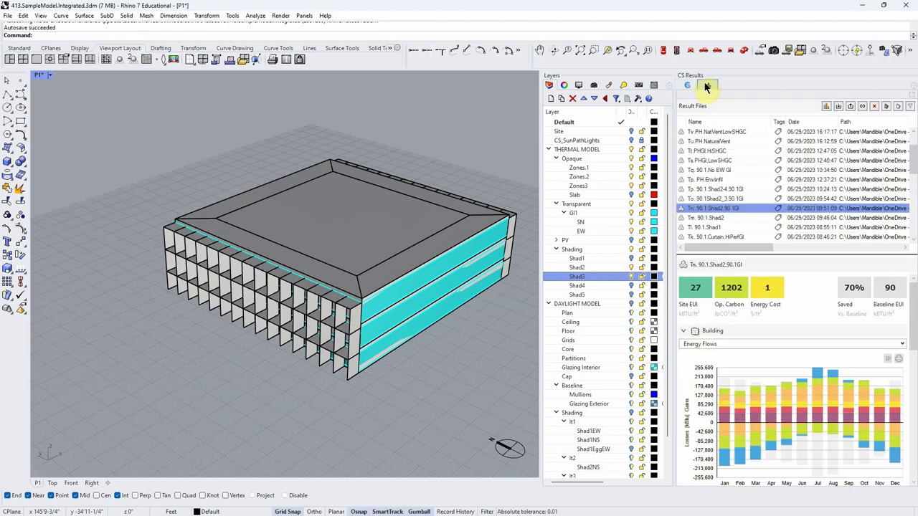
left_click(689, 85)
left_click(898, 108)
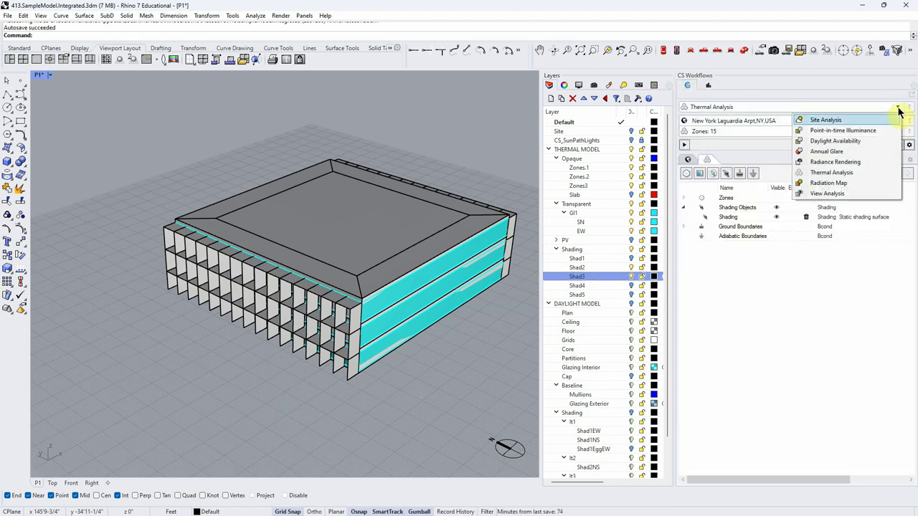
left_click(825, 120)
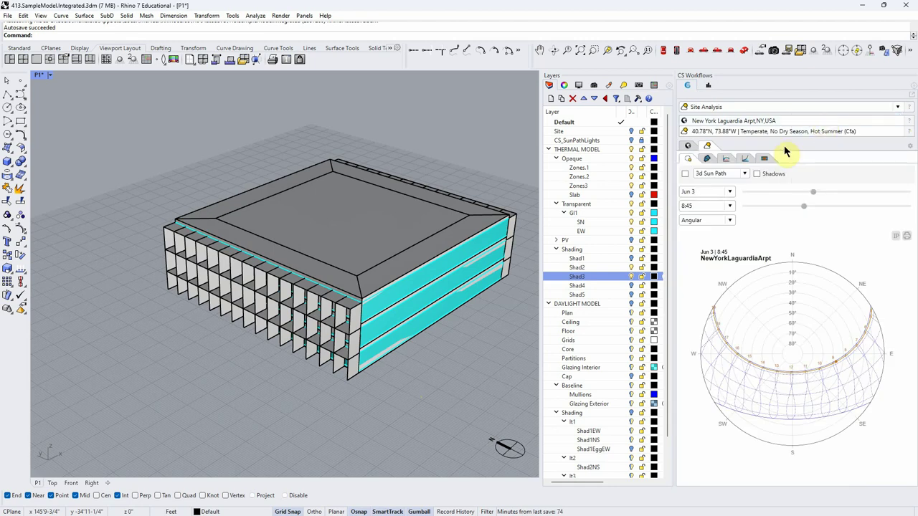
- Turn on shadows and set the sun study time to 16:34 on Jun 3
left_click(758, 174)
left_click_drag(805, 208, 859, 206)
right_click_drag(465, 313, 459, 345)
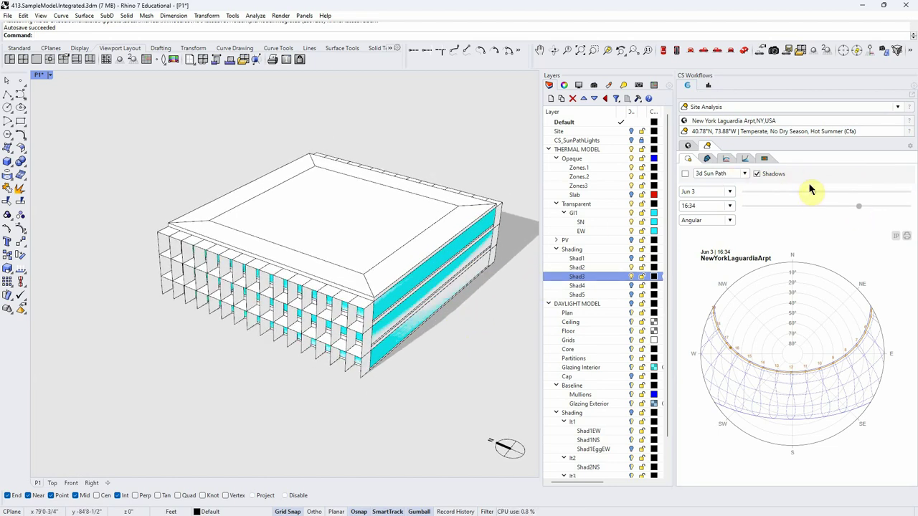
mouse_move(814, 194)
left_mouse_down()
mouse_move(779, 205)
mouse_move(816, 198)
left_mouse_up()
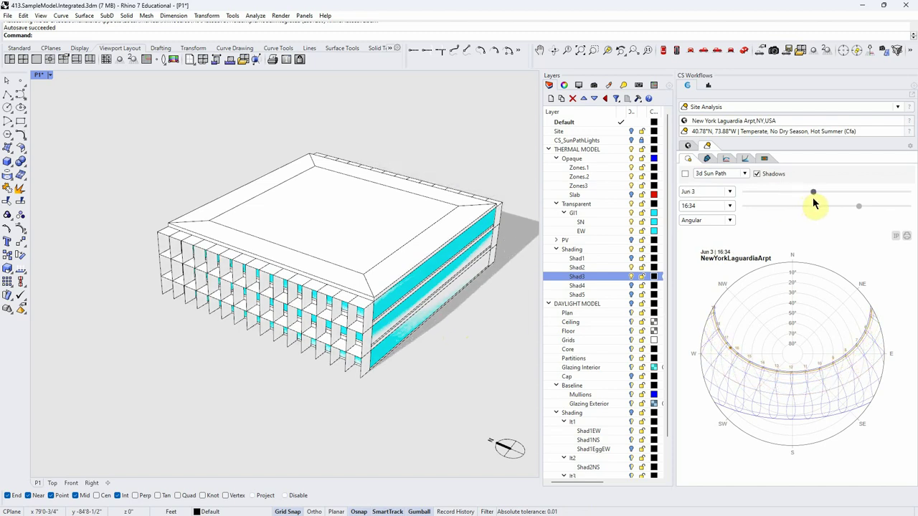
- Set the sun study time to 17:33 and examine the shadows the Shad3 egg-crate casts on the glazing
right_click_drag(506, 344, 502, 318)
scroll(358, 315, "up", 3)
scroll(359, 315, "up", 2)
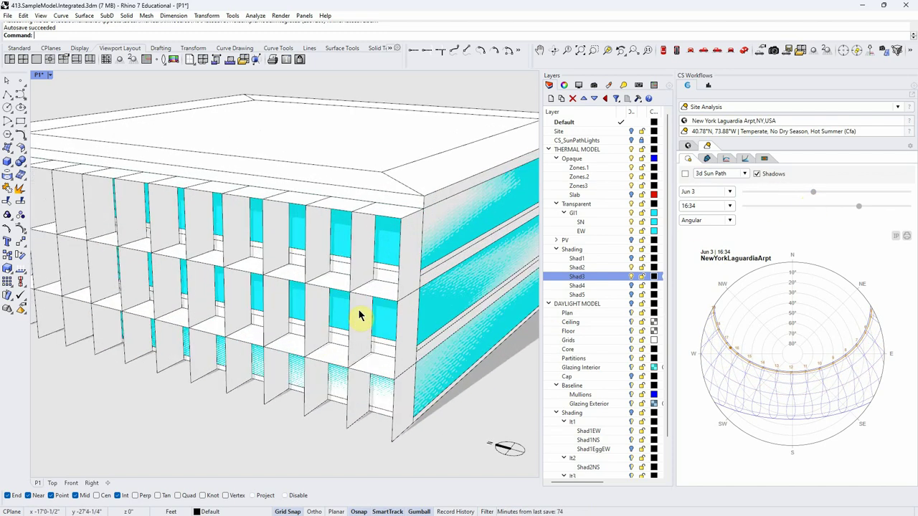
scroll(373, 310, "up", 2)
left_click_drag(864, 207, 866, 207)
scroll(459, 267, "down", 5)
scroll(435, 262, "up", 8)
scroll(409, 273, "down", 2)
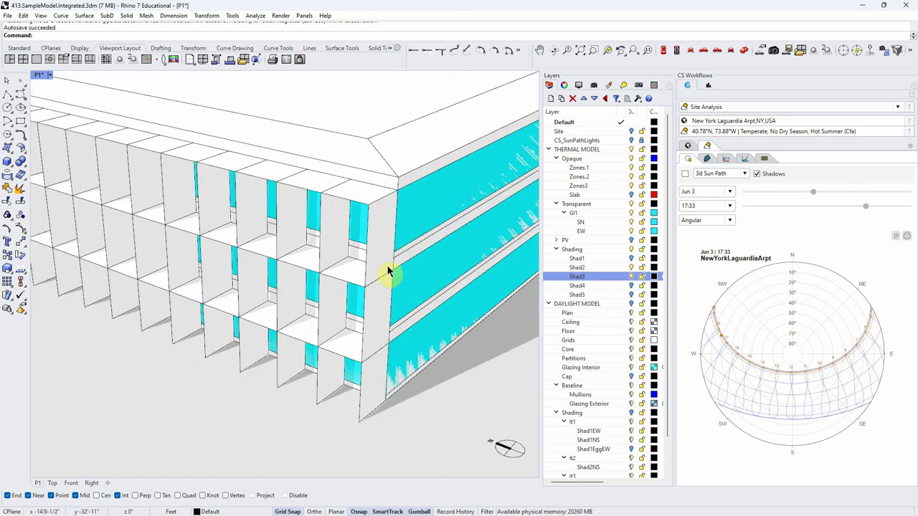
scroll(373, 263, "down", 2)
scroll(362, 228, "down", 3)
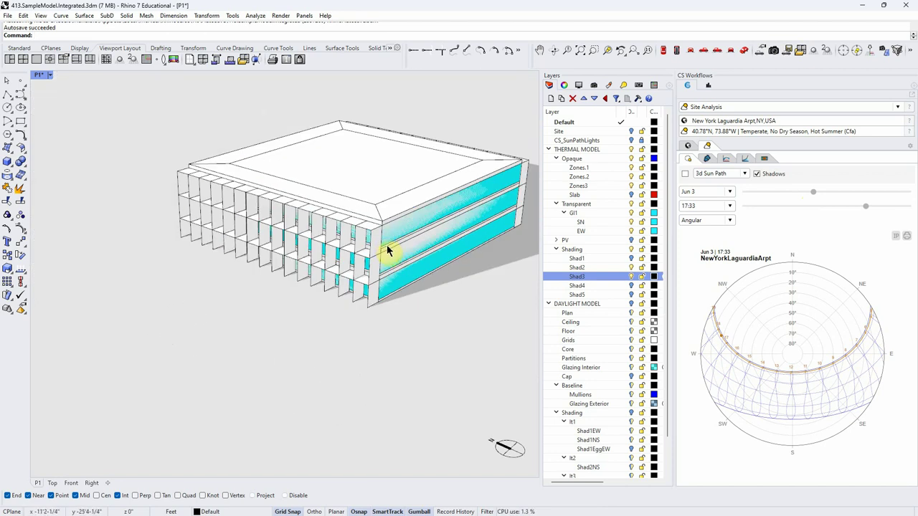
- Display the 3D sun path around the building and examine the Shad3 facade from the sun's direction
left_click(685, 175)
scroll(390, 294, "down", 2)
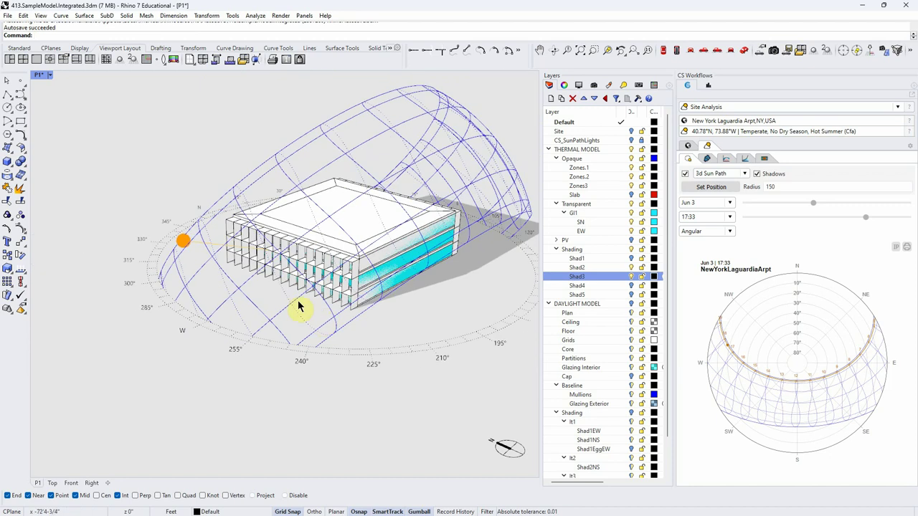
right_click_drag(288, 315, 236, 259)
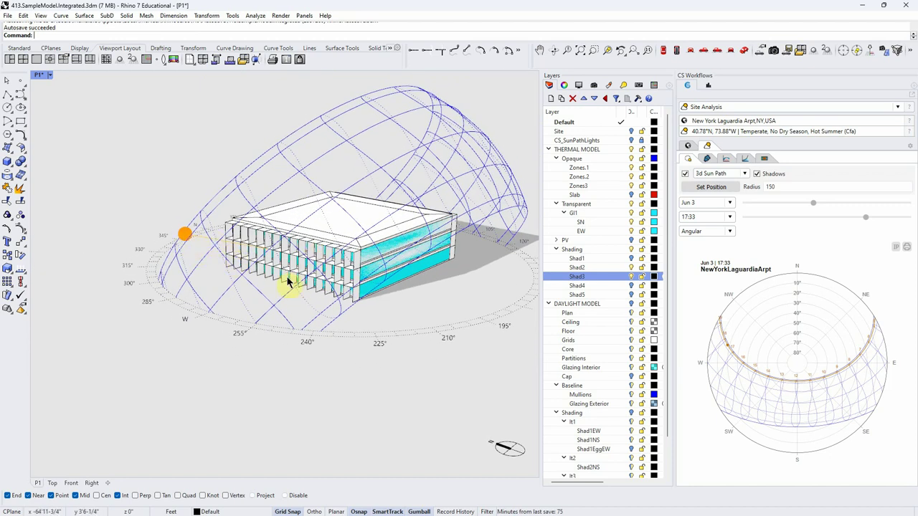
right_click_drag(293, 282, 280, 287)
right_click_drag(397, 305, 330, 248)
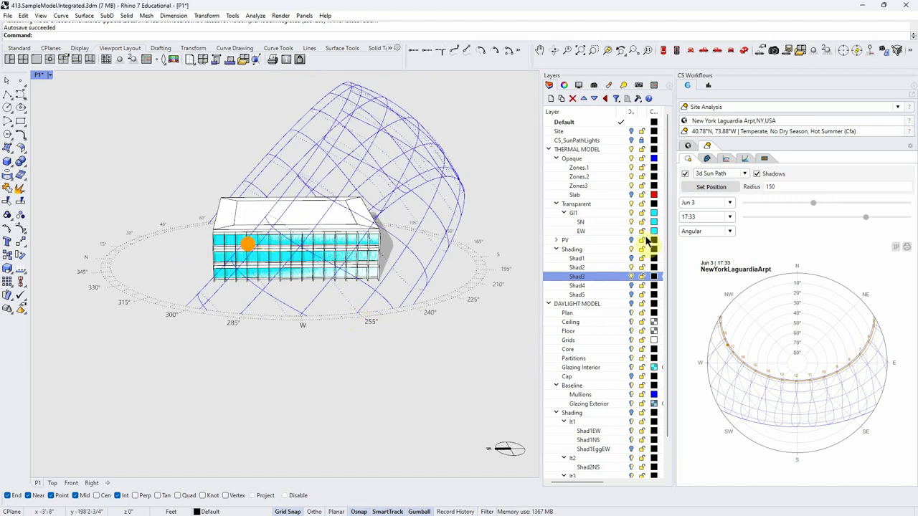
- Set the sun study to Aug 26 at 15:55 and examine the shading on the west facade
left_click_drag(864, 218, 852, 204)
right_click_drag(516, 294, 451, 297)
left_click_drag(862, 218, 856, 219)
mouse_move(518, 308)
right_mouse_down()
mouse_move(498, 311)
mouse_move(506, 308)
right_mouse_up()
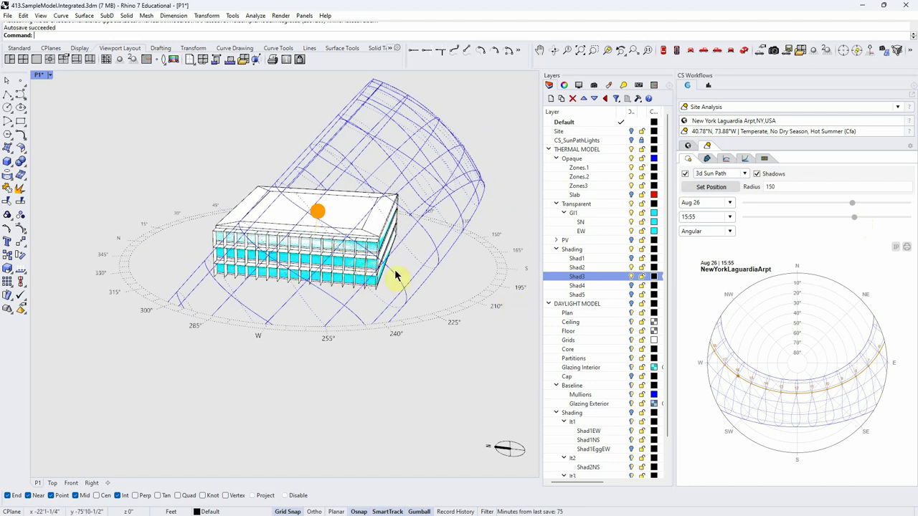
right_click_drag(375, 266, 395, 280)
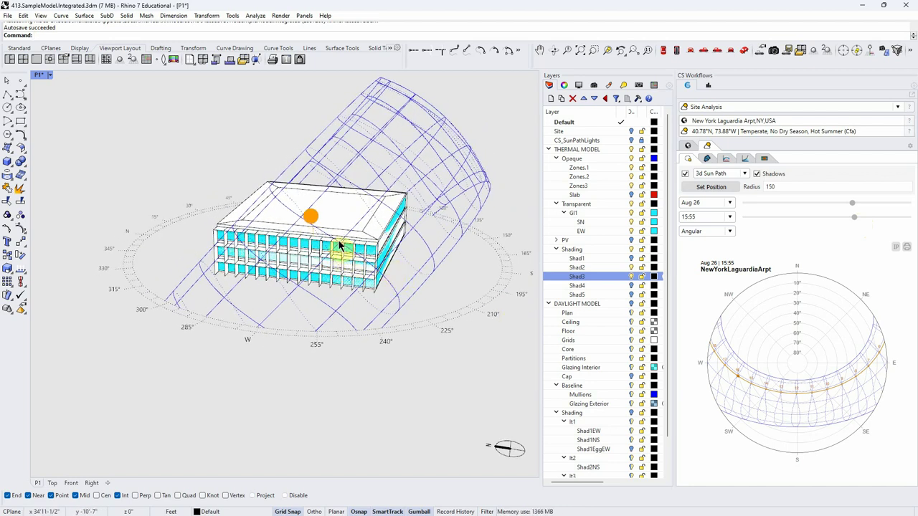
right_click_drag(453, 261, 464, 211)
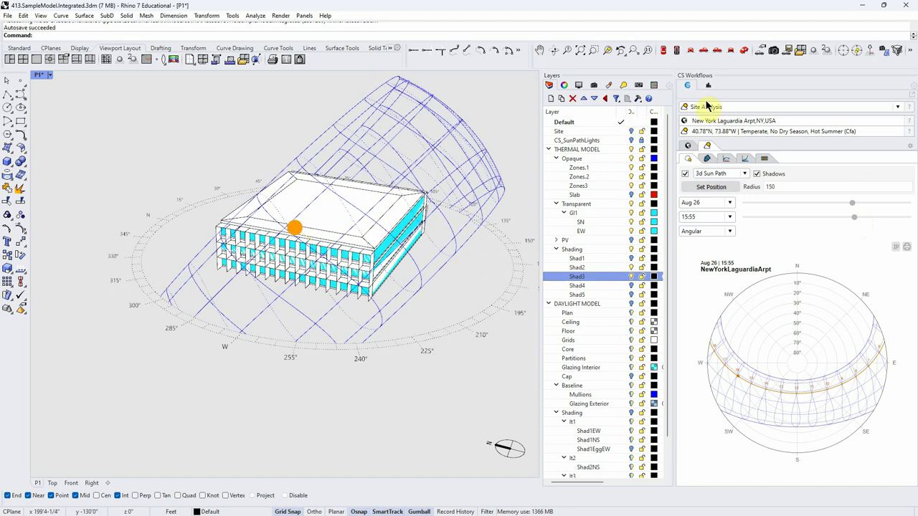